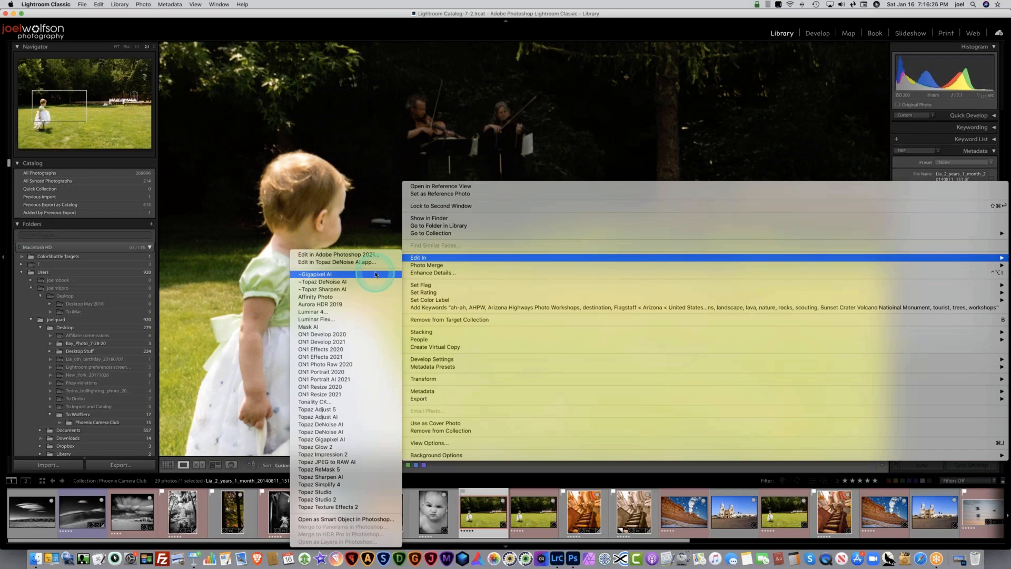
Send the photo of the girl on the lawn to Topaz DeNoise AI as a TIFF copy with Lightroom adjustments.
click(376, 275)
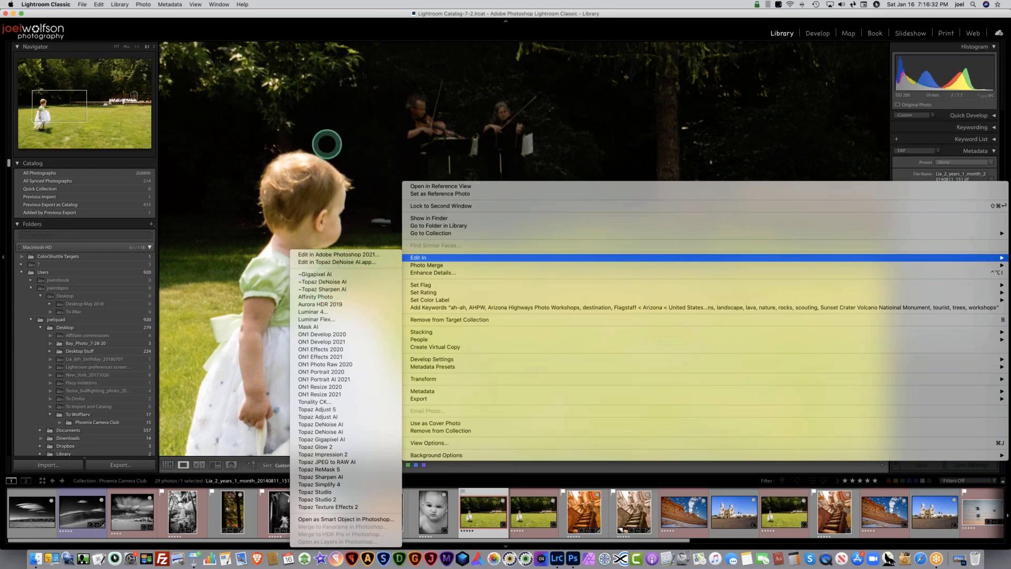
click(327, 144)
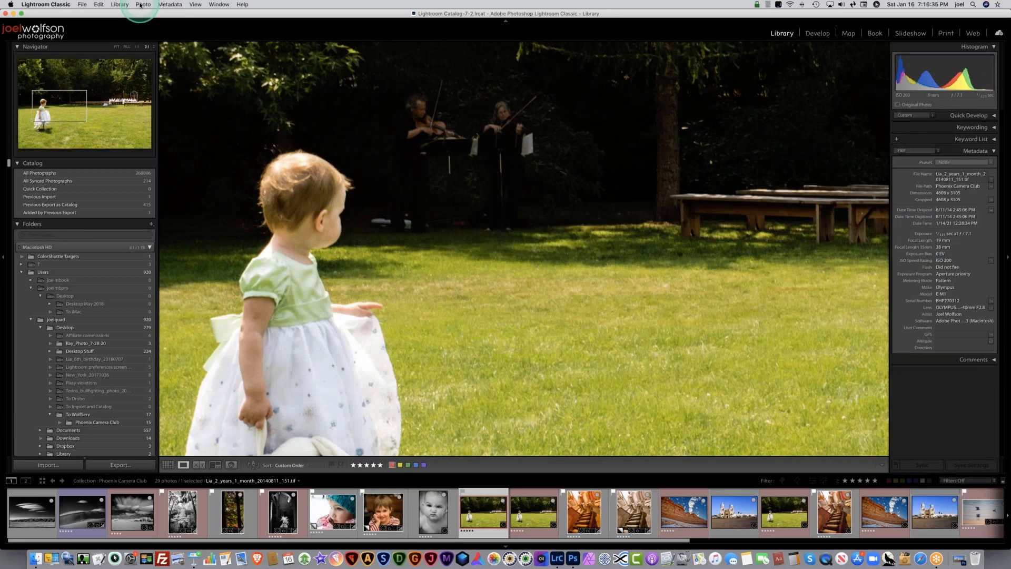
click(140, 4)
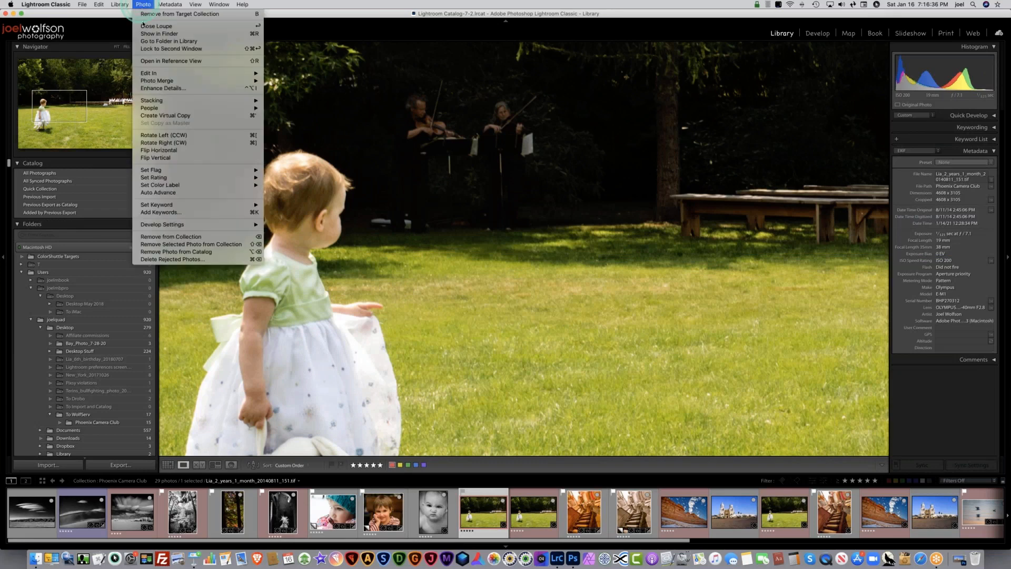
click(148, 73)
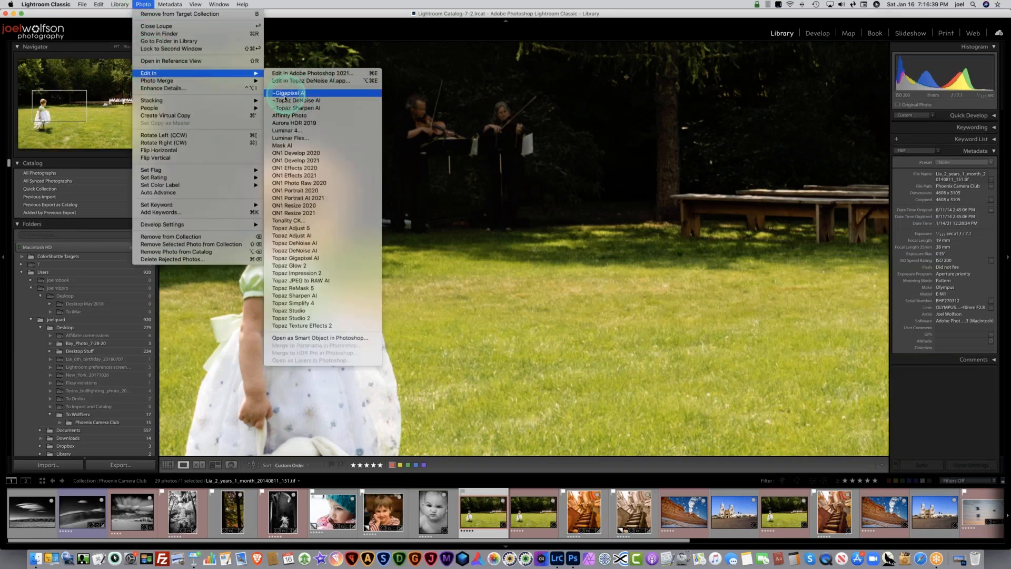
click(285, 100)
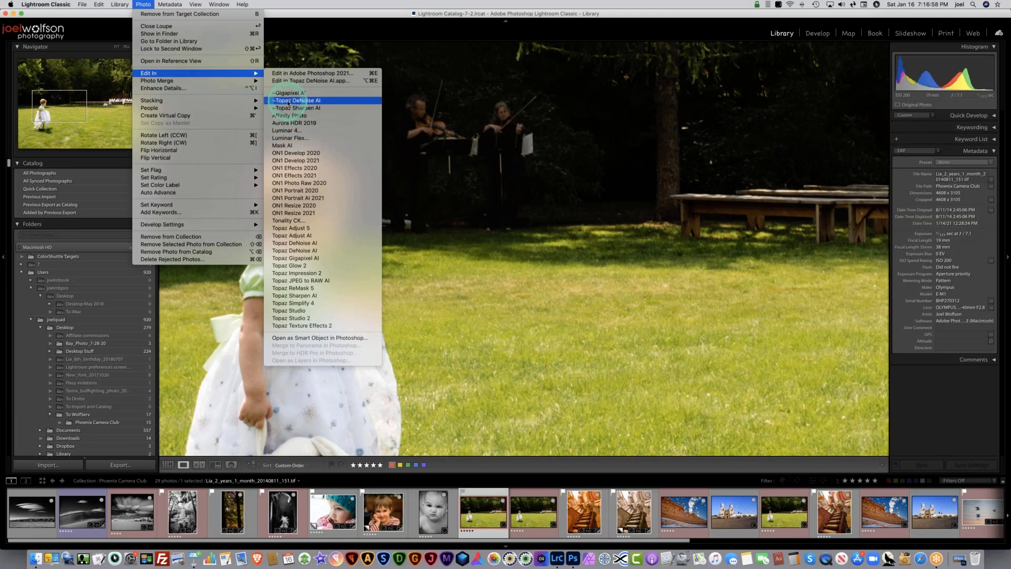
click(288, 101)
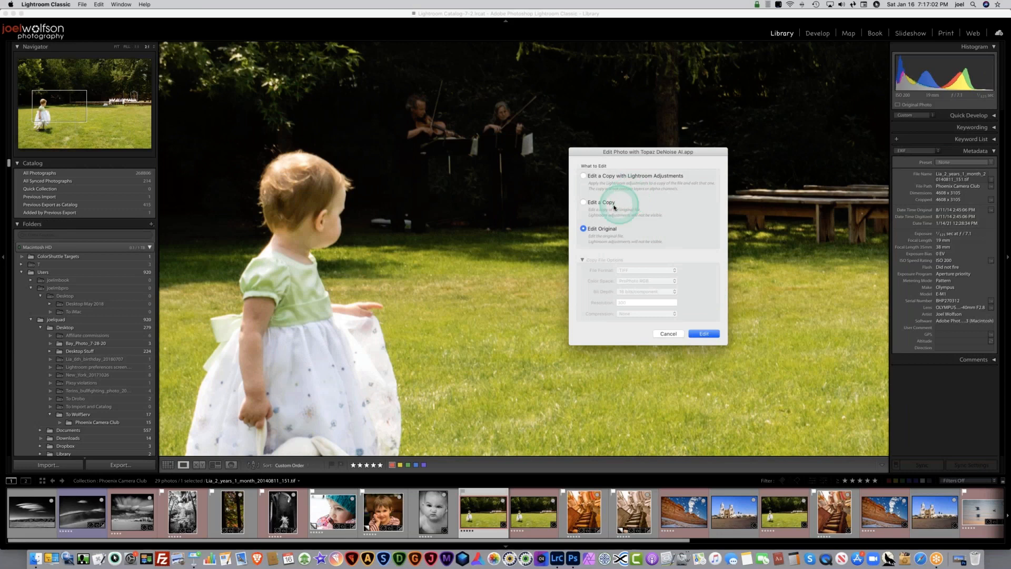
click(611, 177)
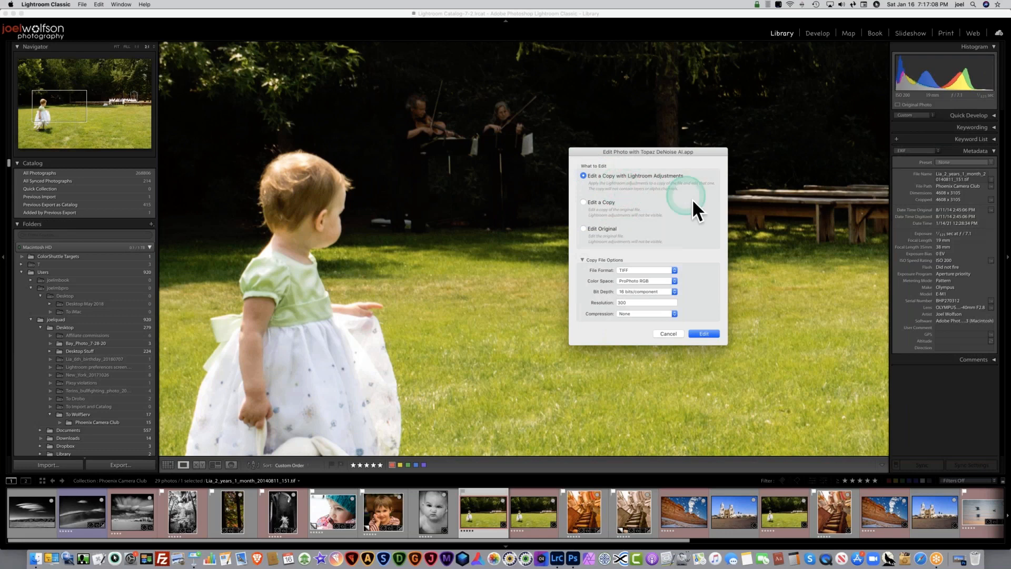
click(702, 334)
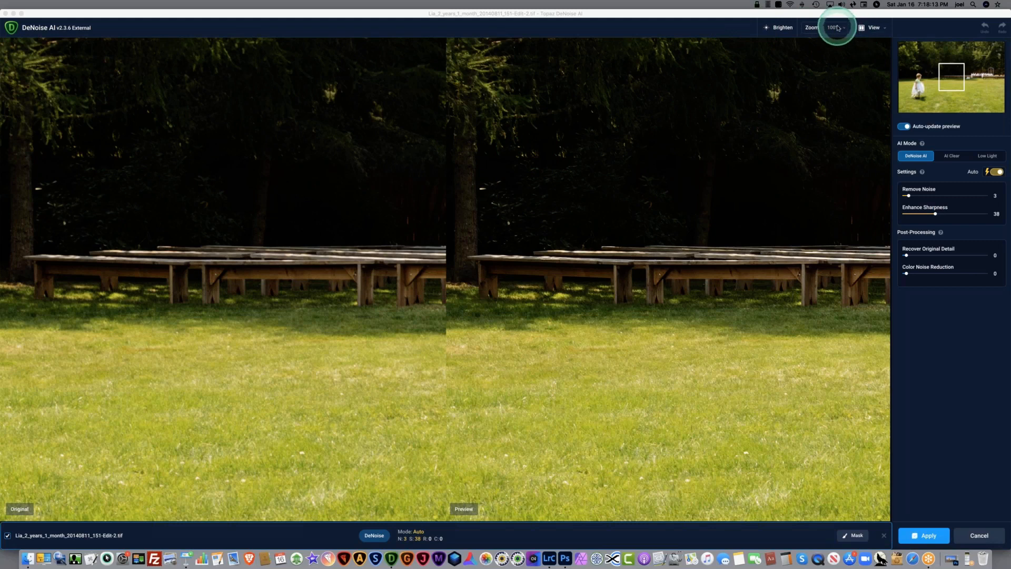
Review the available preview layouts and inspect the draped benches by the fence in the side-by-side preview.
click(884, 28)
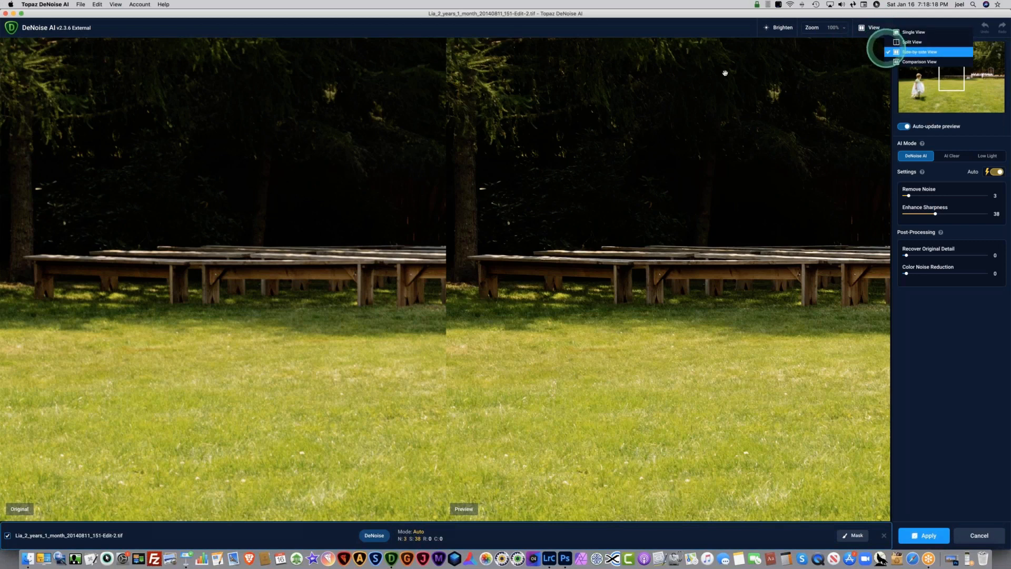
click(730, 90)
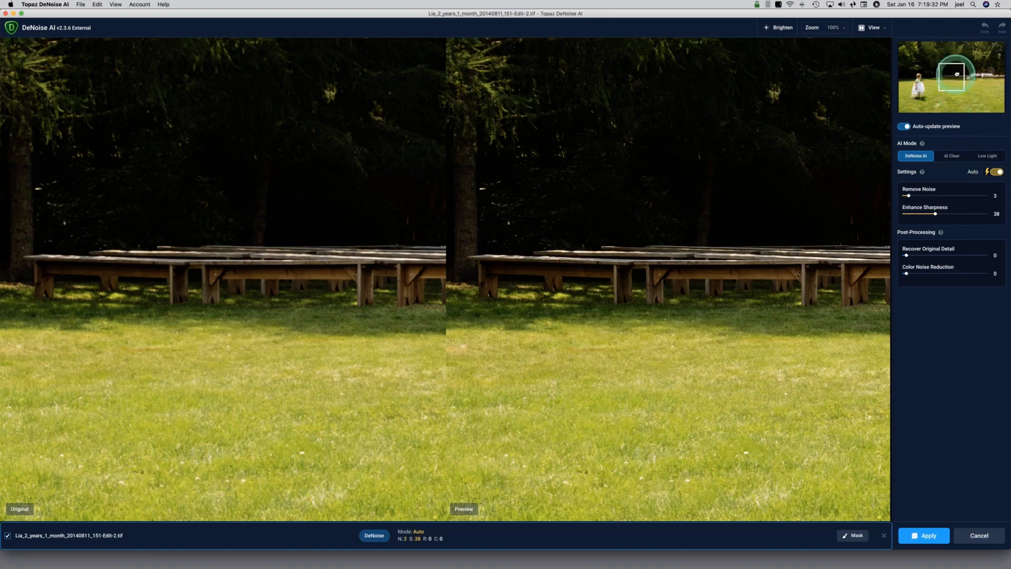
drag(957, 74, 964, 73)
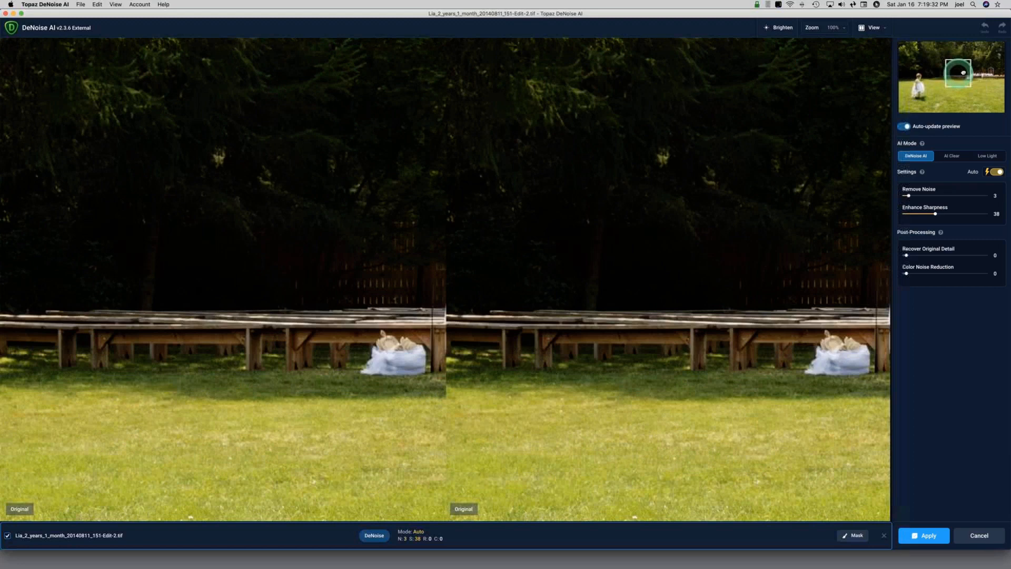
drag(964, 73, 974, 73)
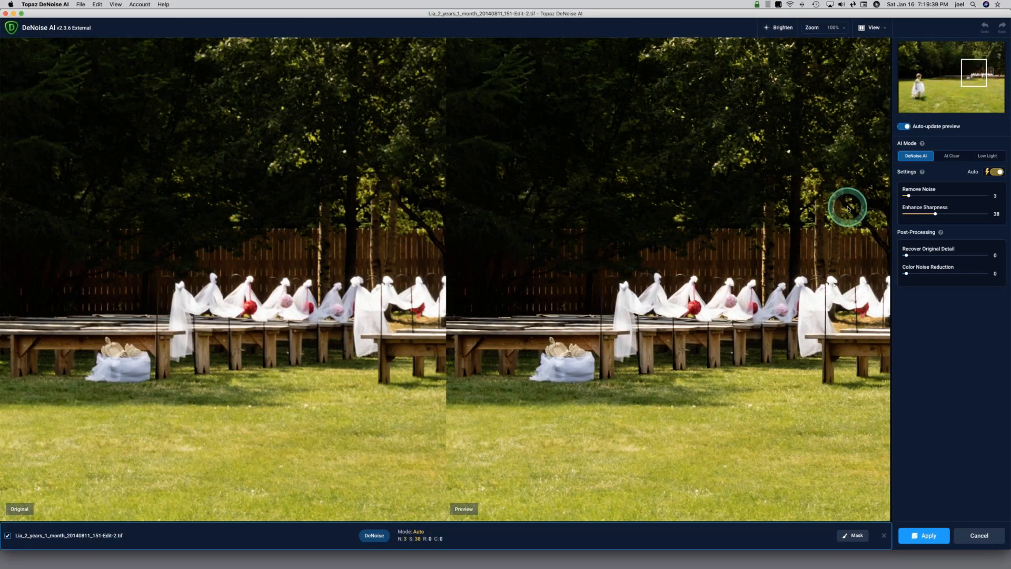
Change the AI mode to AI Clear and examine the girl and the violinists in the preview.
click(952, 157)
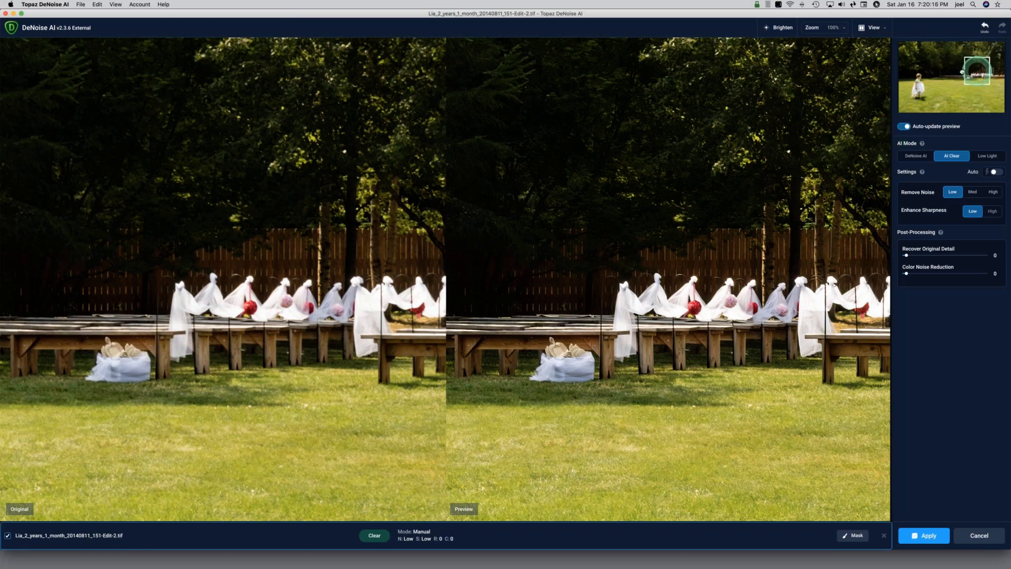
drag(962, 72, 955, 72)
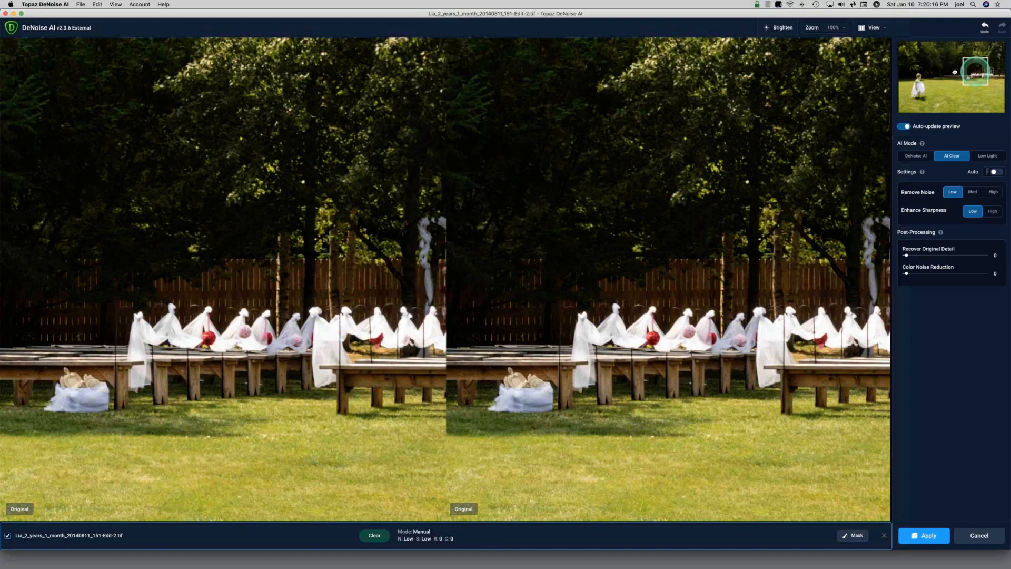
drag(955, 72, 920, 74)
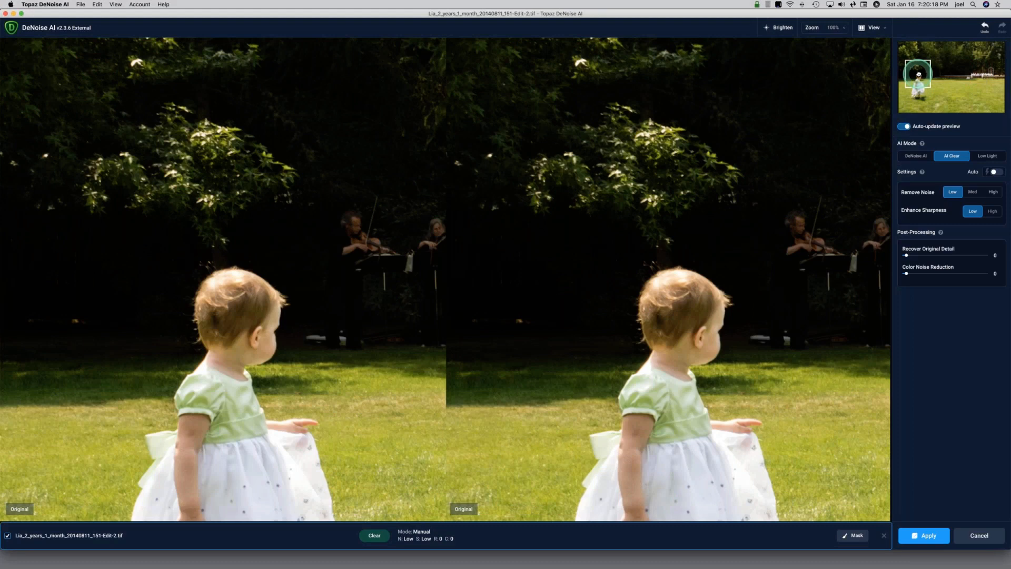
drag(278, 242, 224, 253)
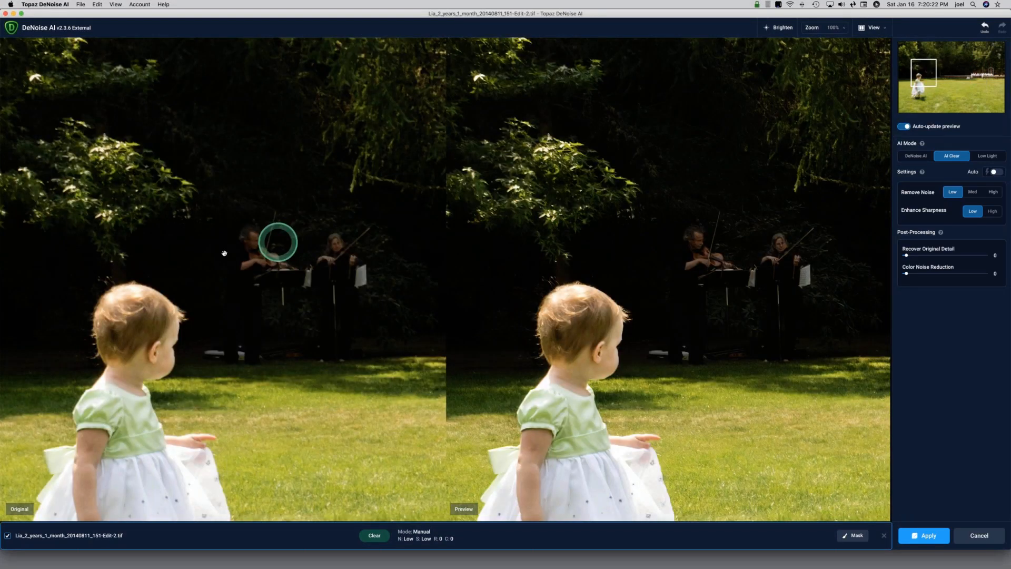
drag(220, 268, 209, 366)
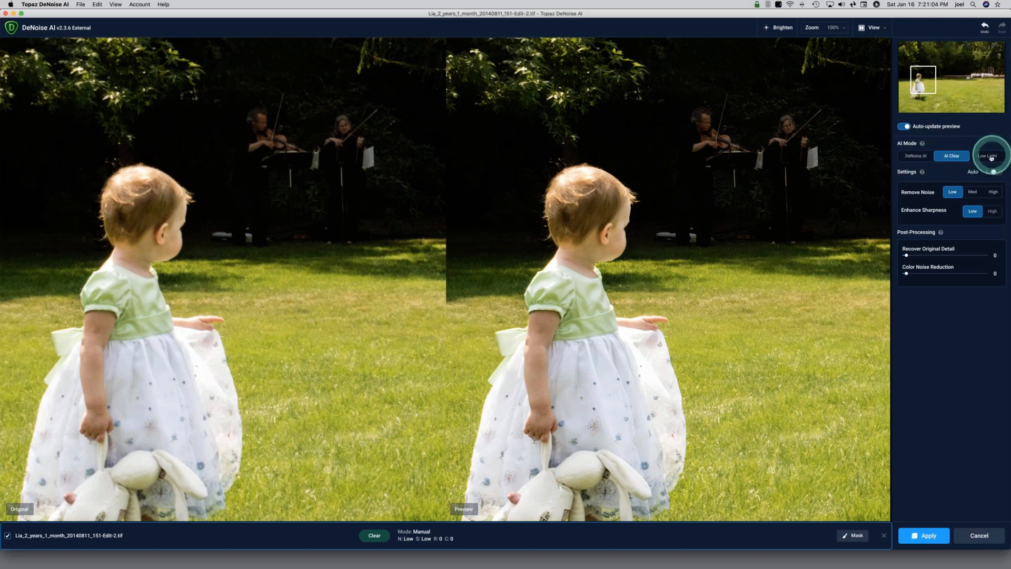
Try the DeNoise AI mode for comparison, return to AI Clear and turn on its automatic settings.
click(924, 158)
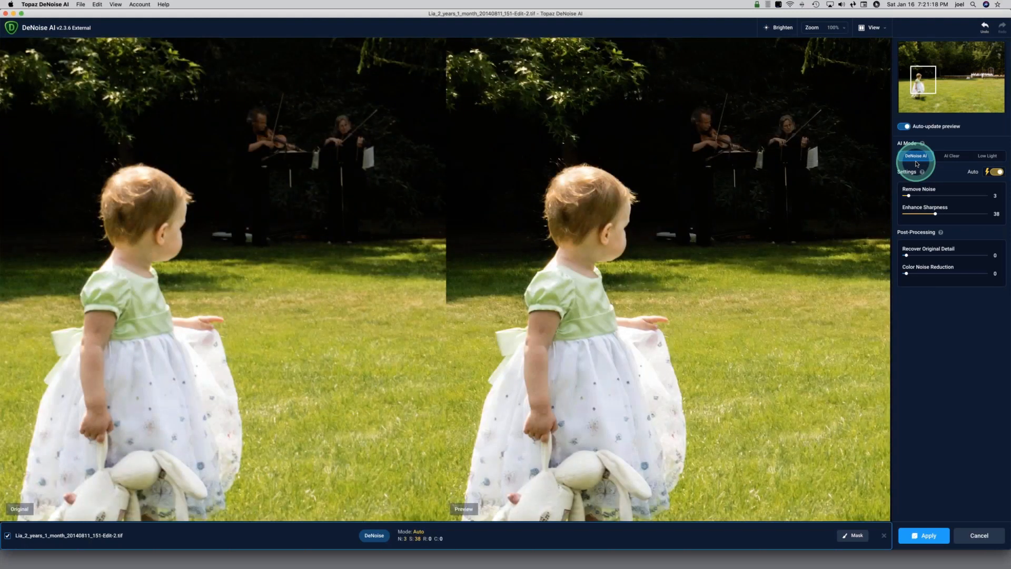
click(953, 157)
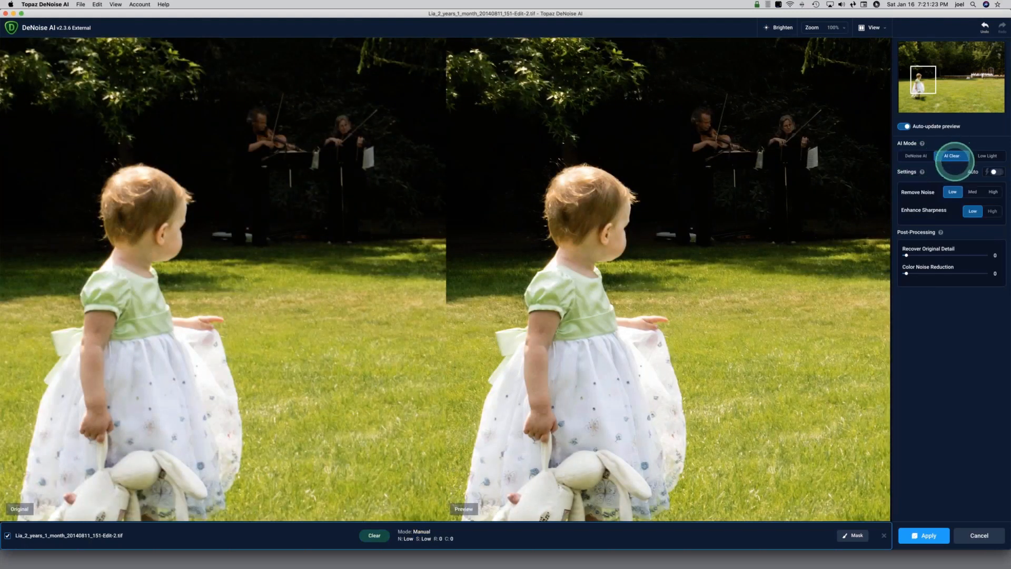
click(941, 201)
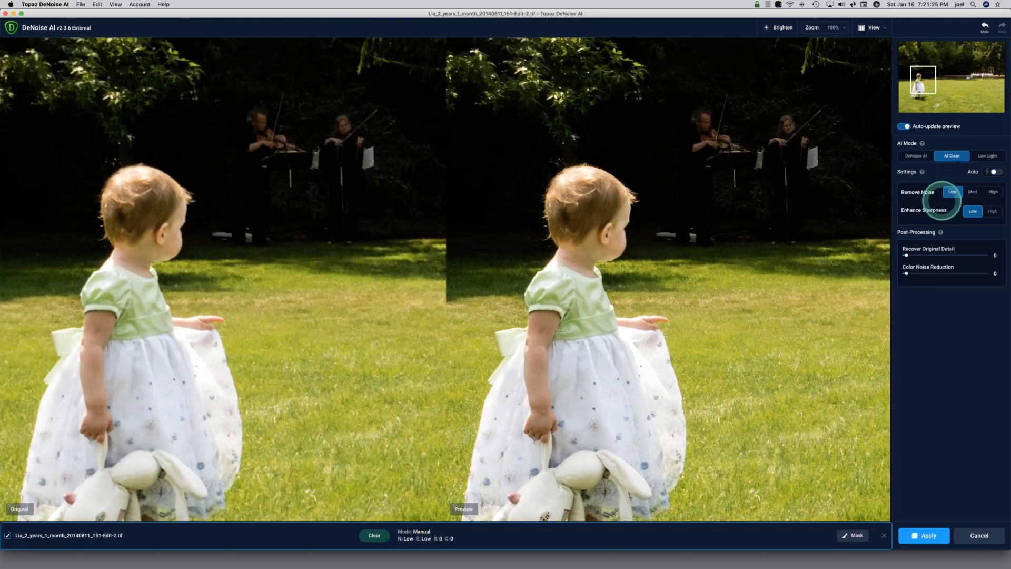
click(996, 172)
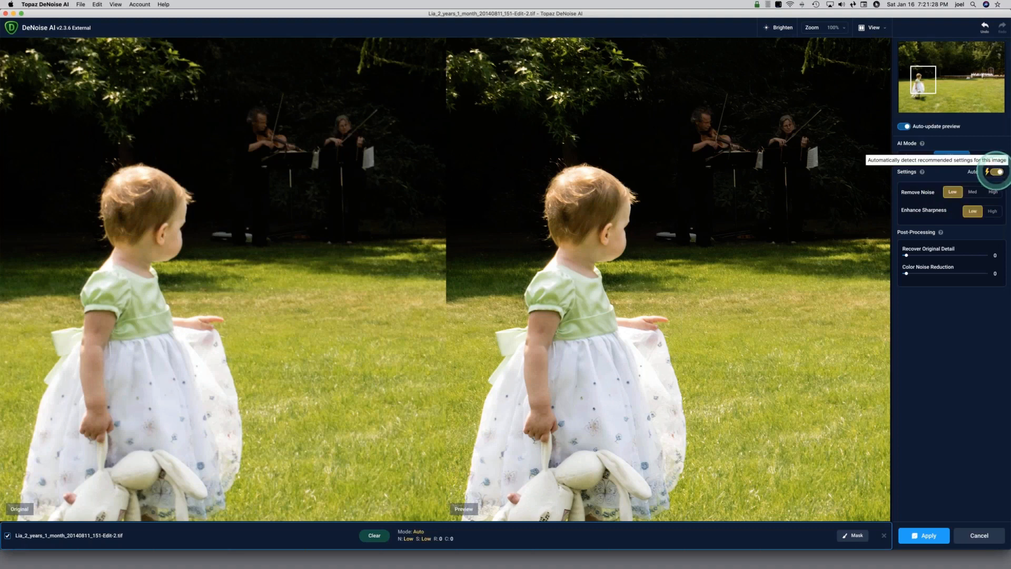
click(971, 319)
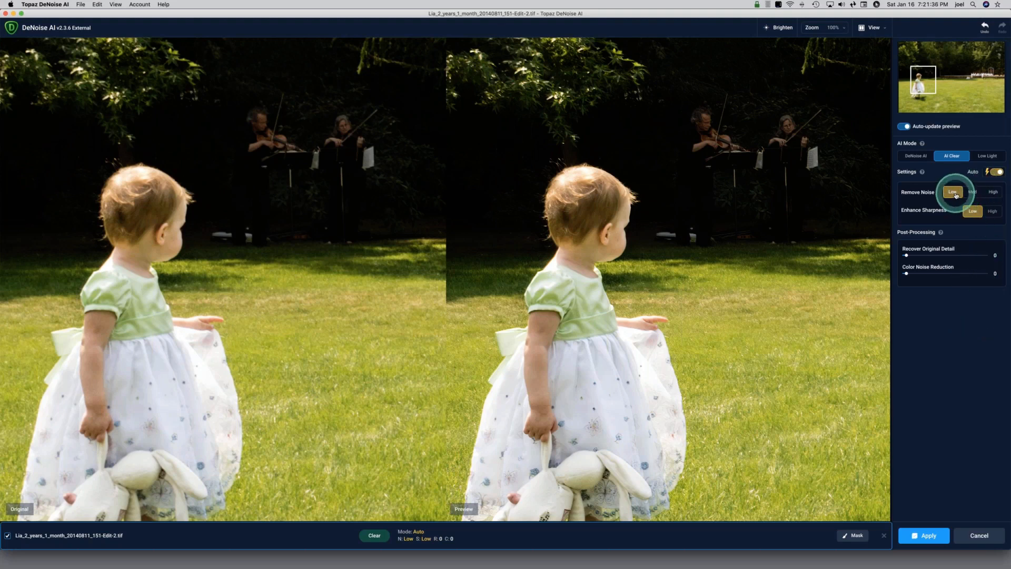
Set Enhance Sharpness to High, test Remove Noise at High before returning it to Low, and apply the AI Clear processing.
click(994, 213)
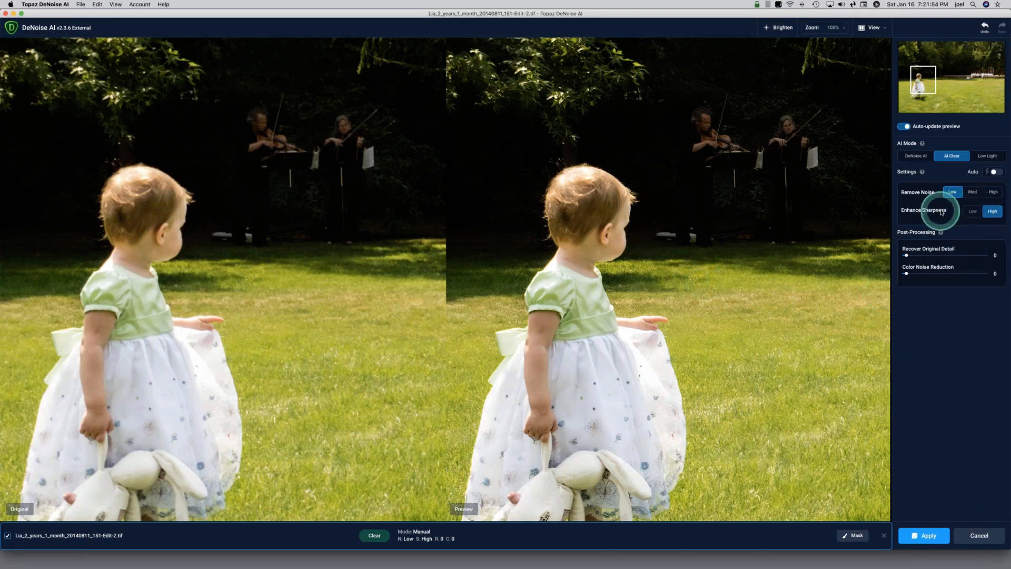
click(994, 193)
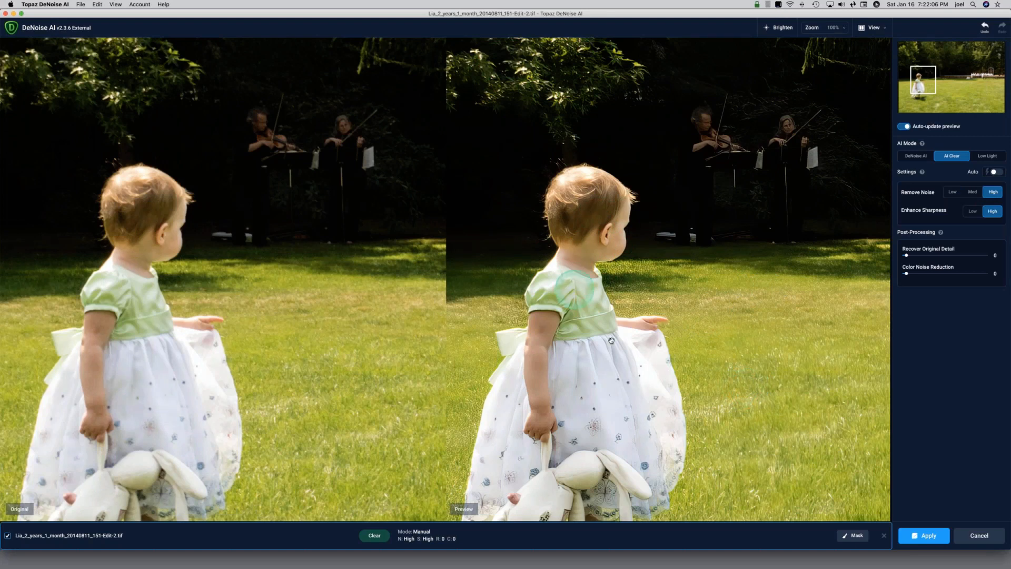
click(952, 193)
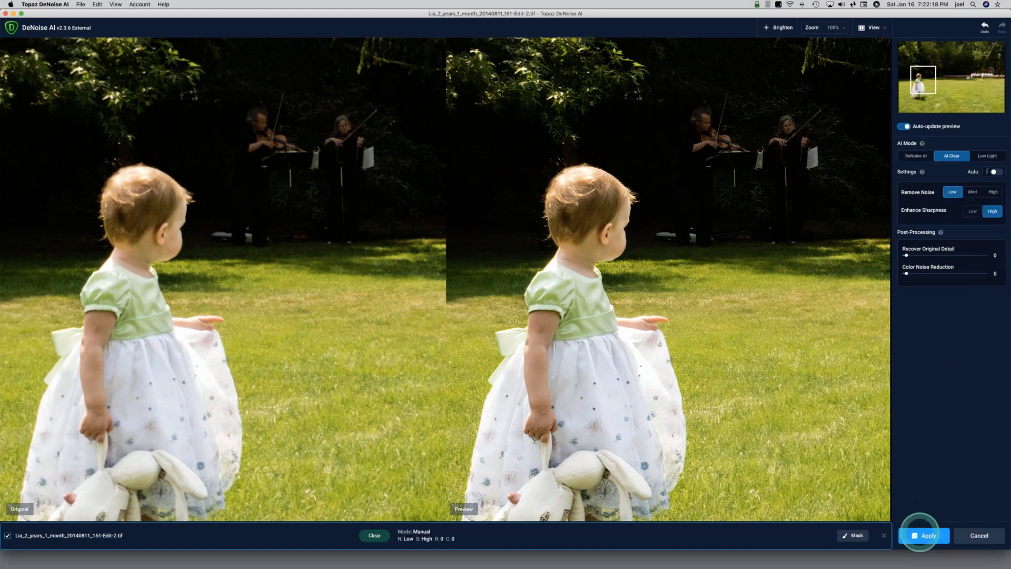
click(924, 535)
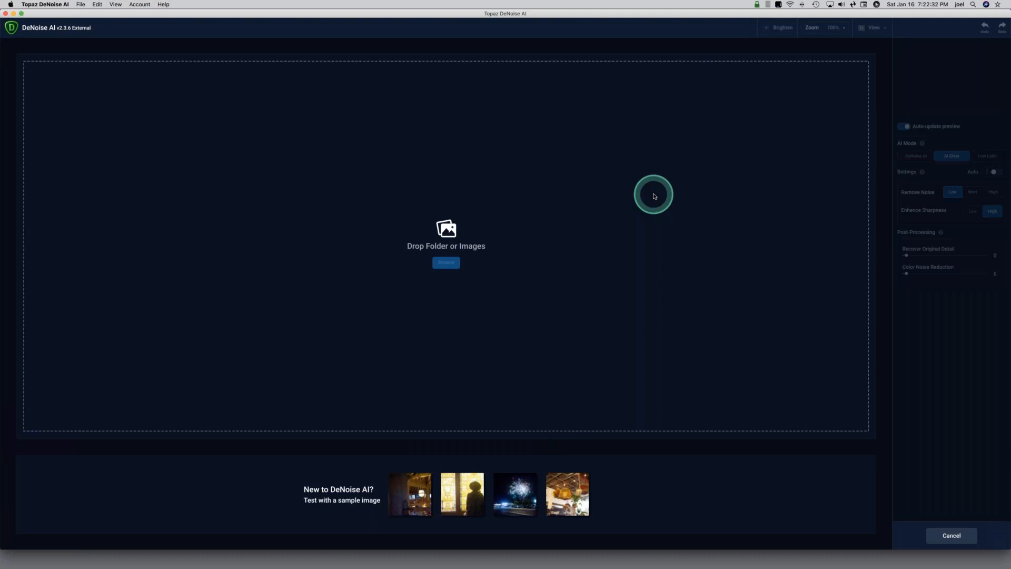
key(super+q)
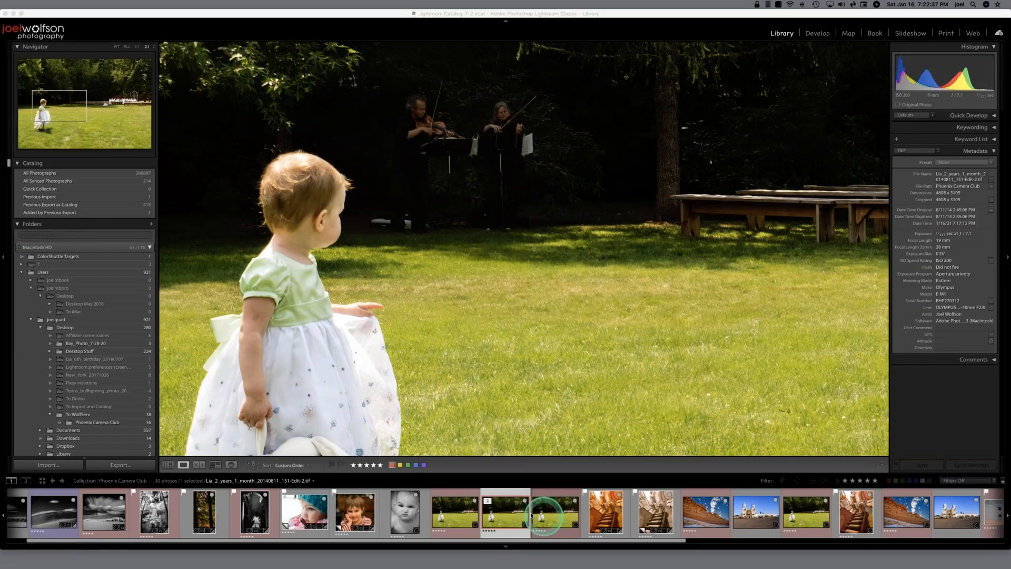
In Lightroom Classic, compare the processed copy with the original side by side around the girl and violinists.
click(559, 394)
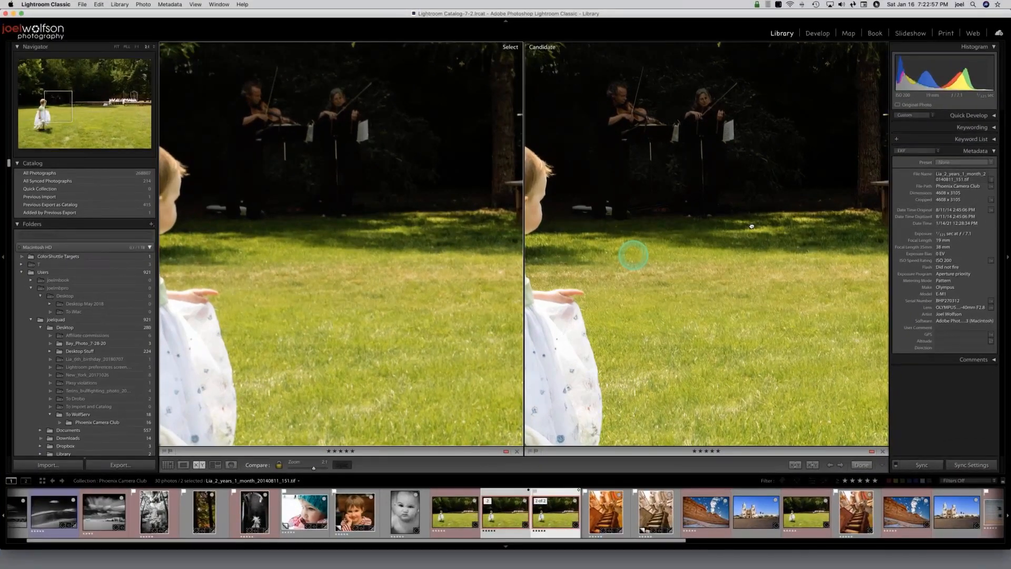
drag(752, 227, 784, 220)
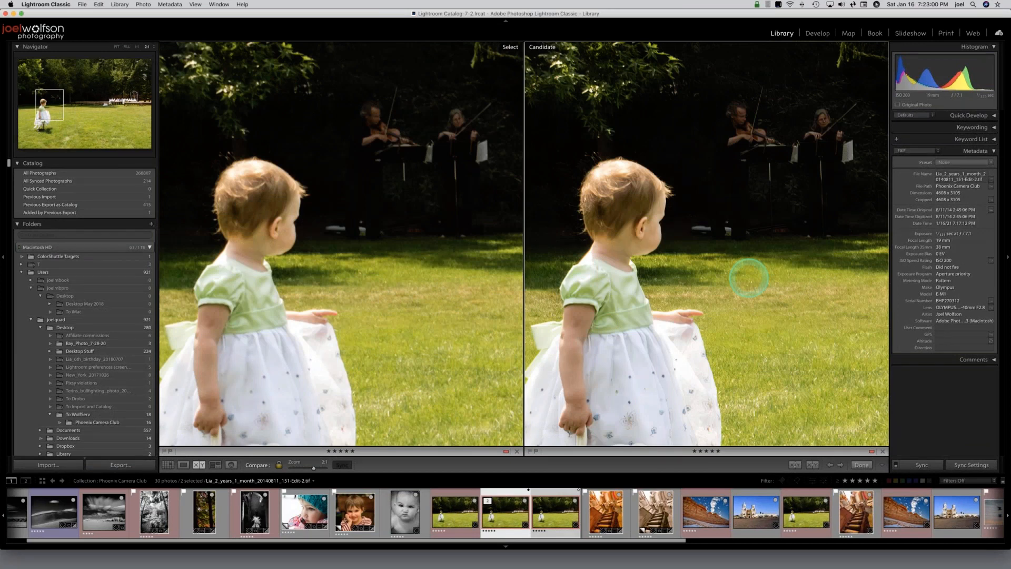
key(shift+Tab)
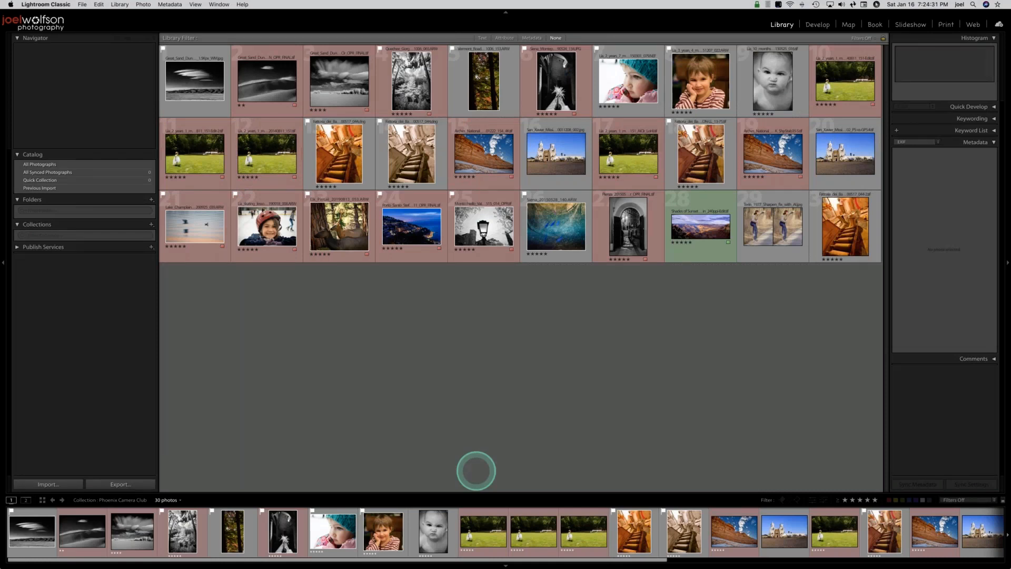
View Fattoria_dei_Barbi_20100517_044.dng at full size and compare the color photo of the wine bottles with its sepia version.
click(533, 532)
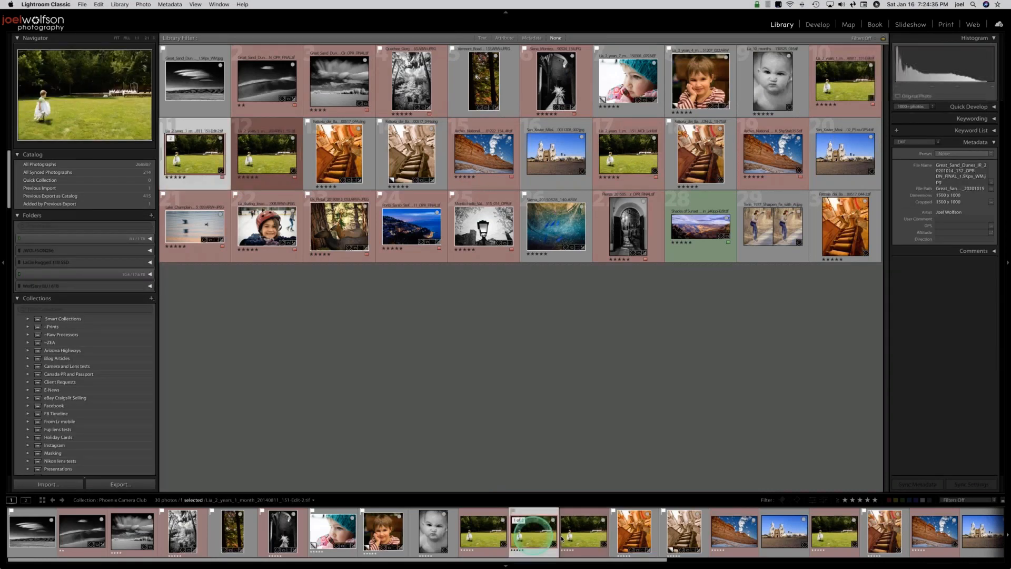
click(534, 392)
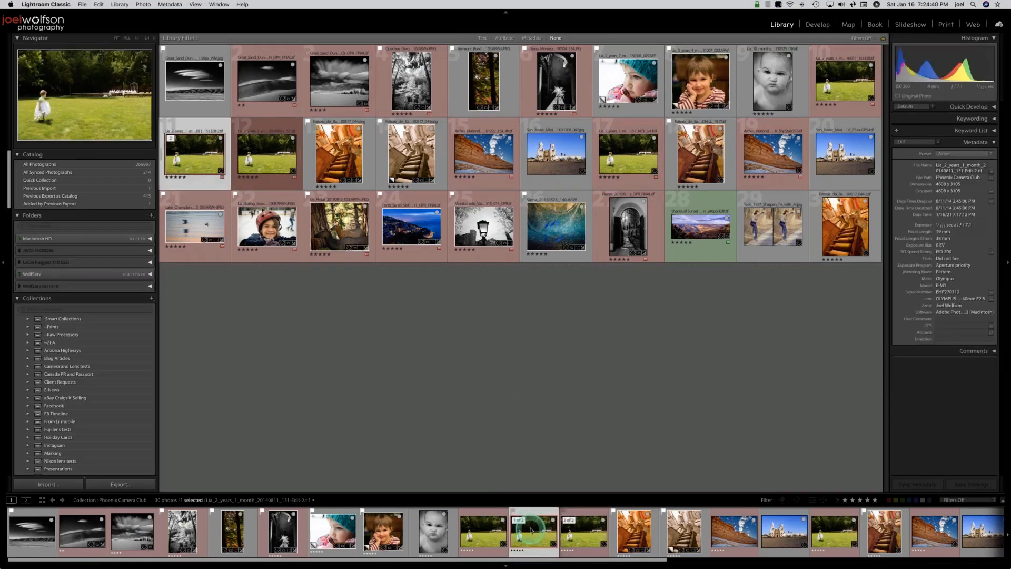
double_click(634, 531)
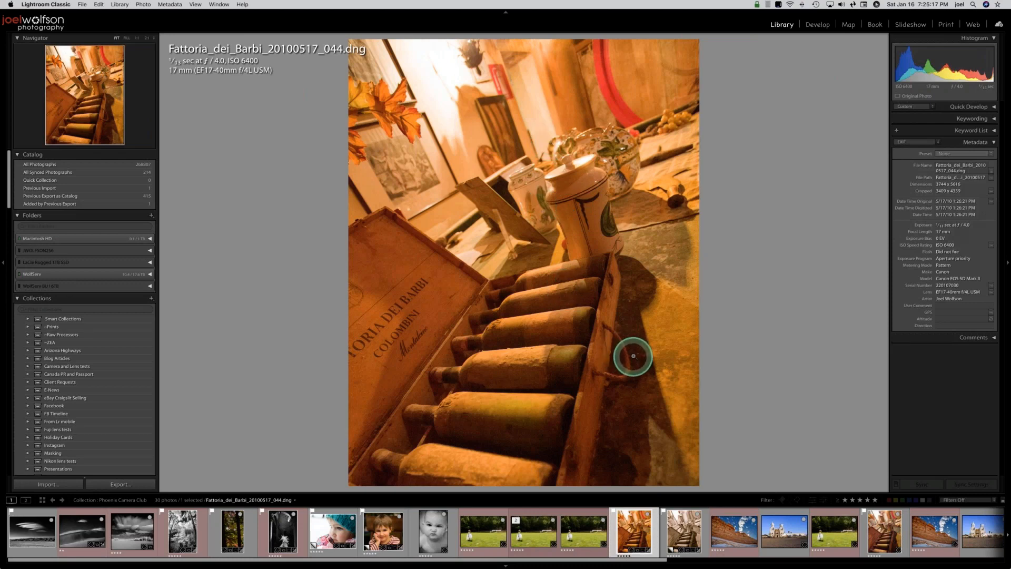
click(689, 531)
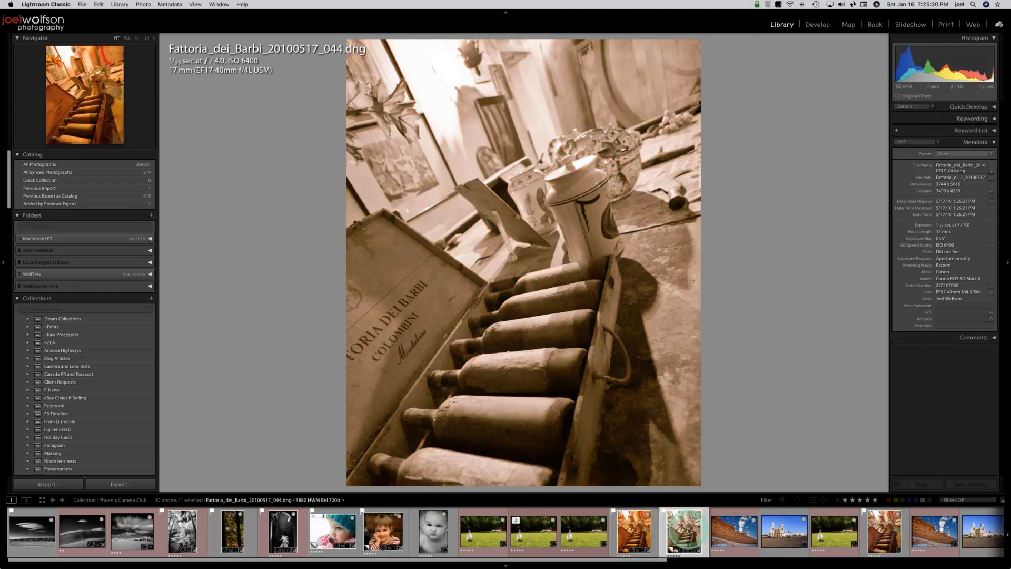
click(635, 531)
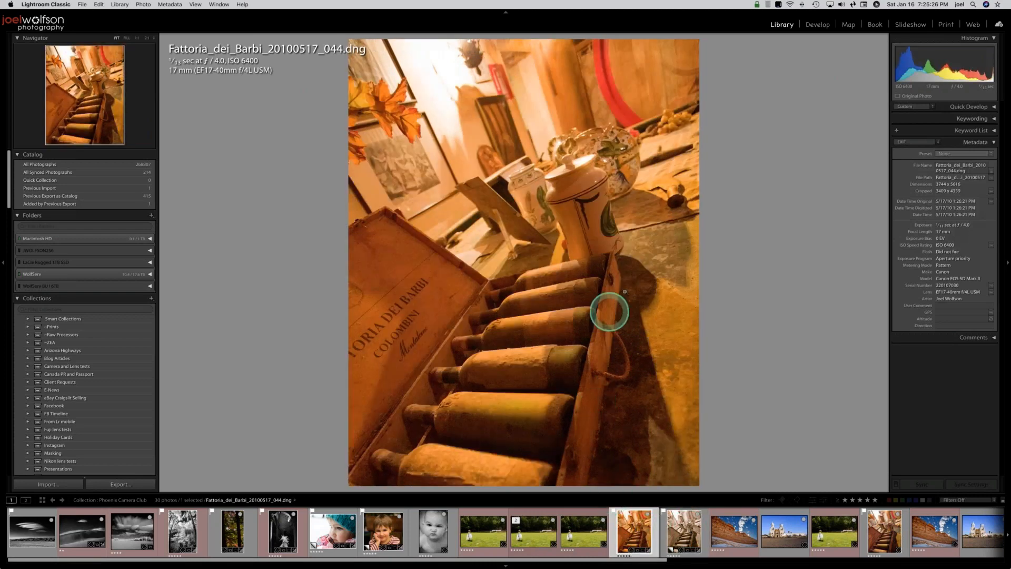
Open Fattoria_dei_Barbi_20100517_044.dng for developing and cool its white balance temperature to 2,464.
key(super+j)
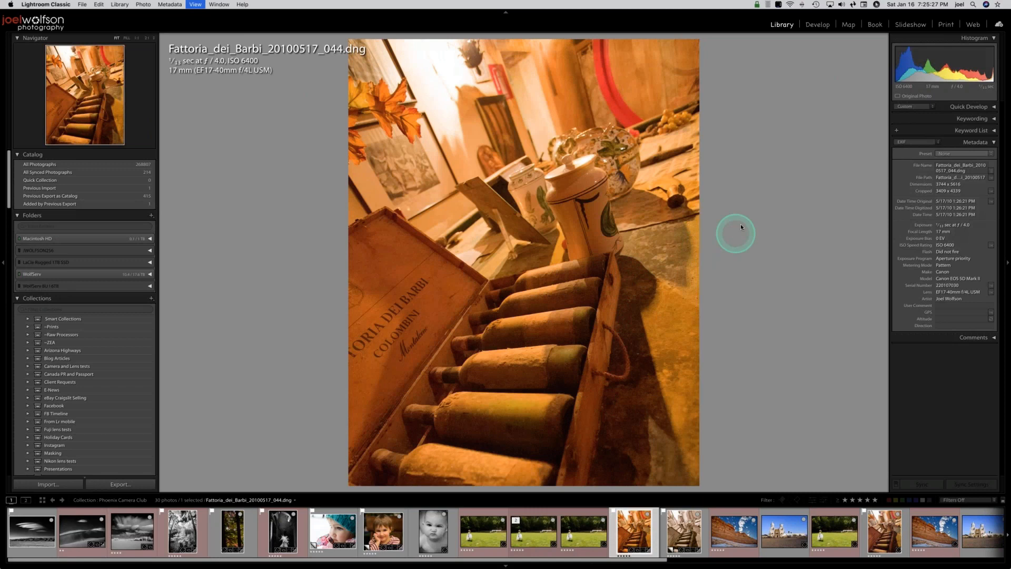
key(d)
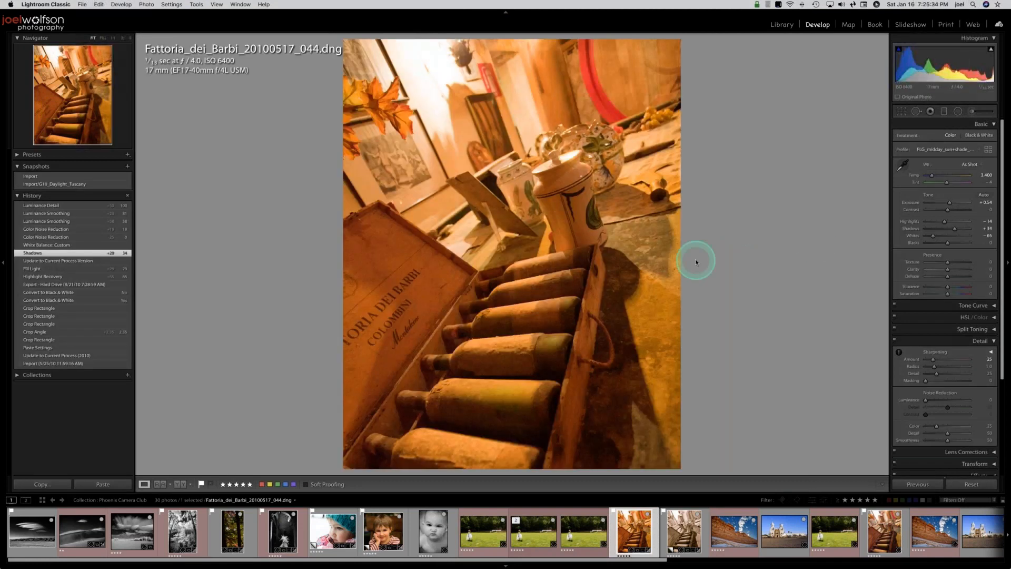
click(931, 177)
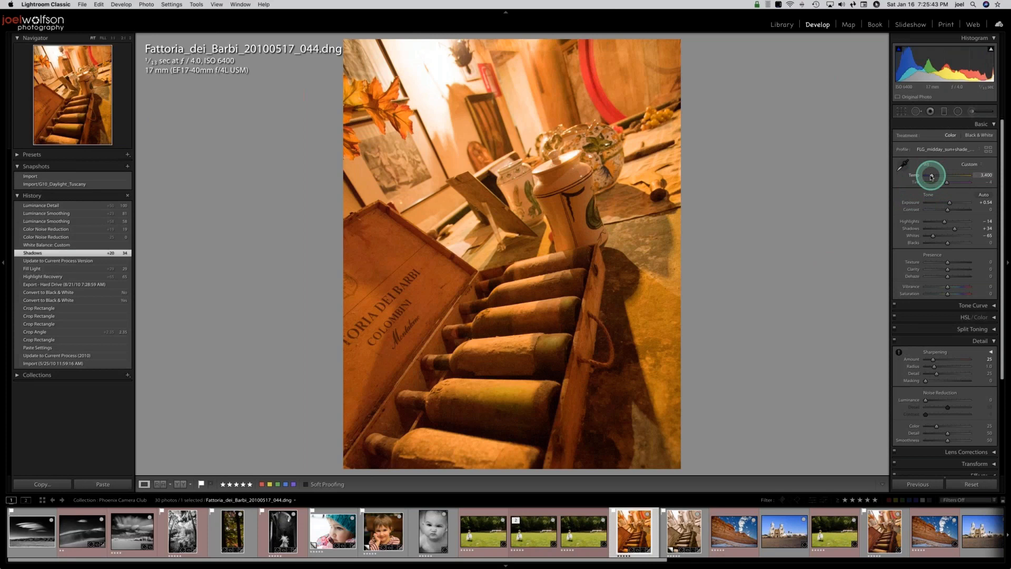
drag(932, 177, 928, 177)
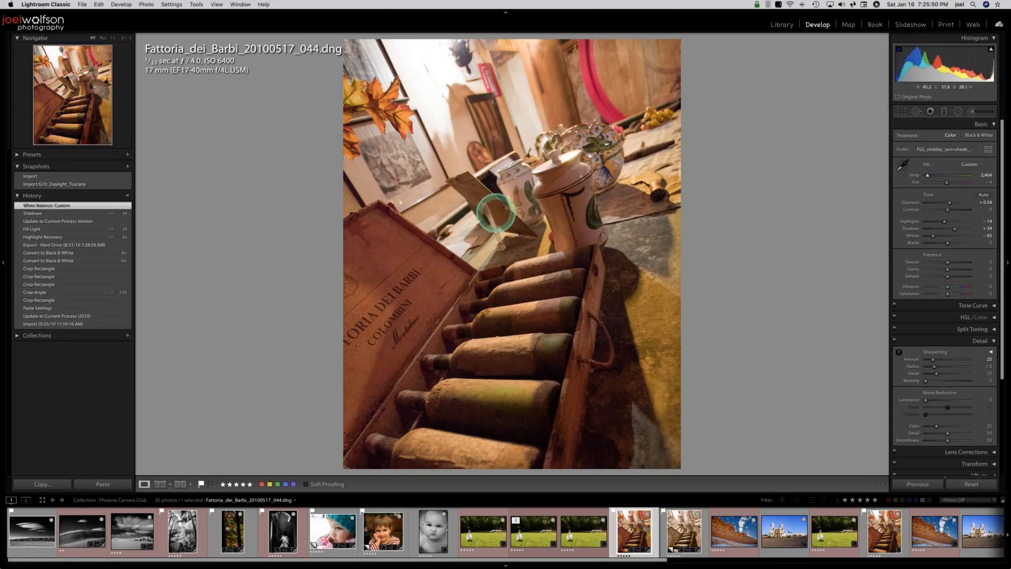
Examine the wine bottles up close, test color noise reduction at 0, and set it to 18.
click(117, 35)
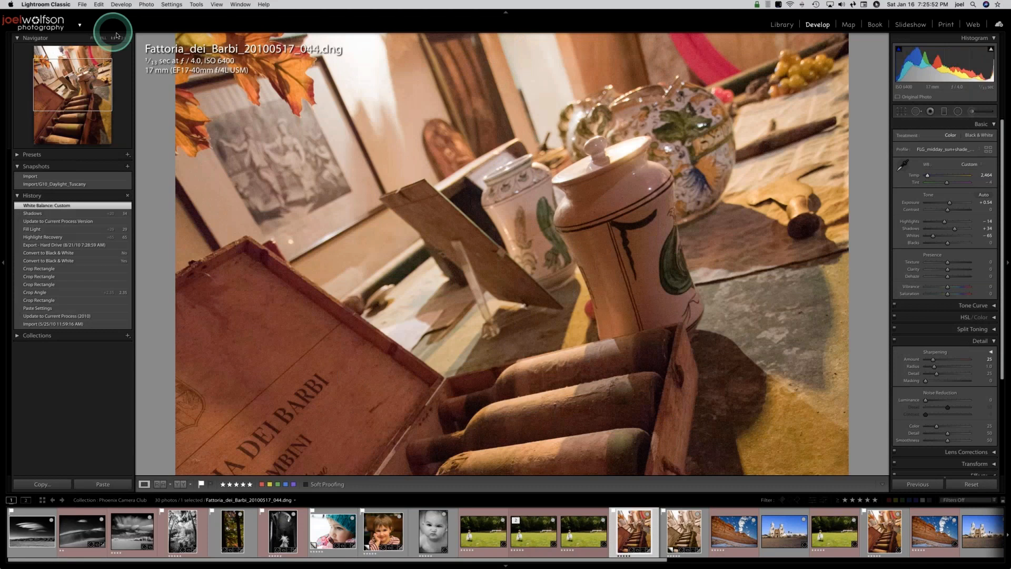
click(386, 119)
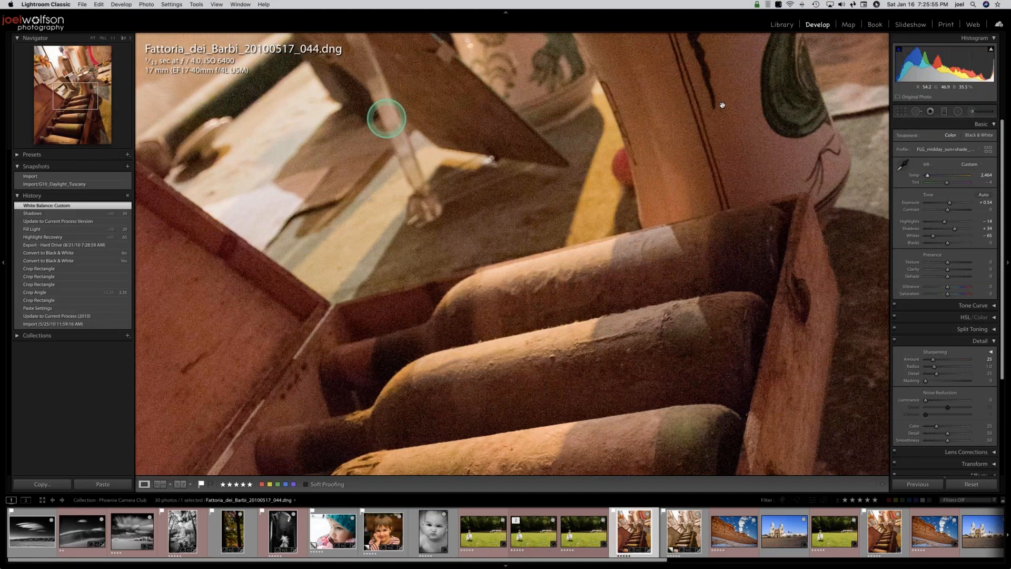
click(741, 244)
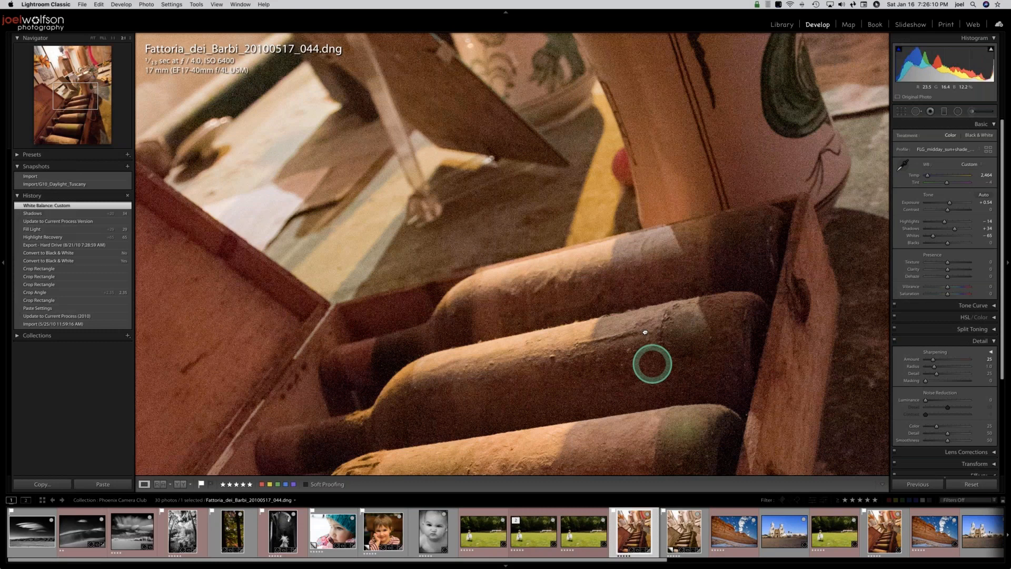
drag(646, 332, 637, 307)
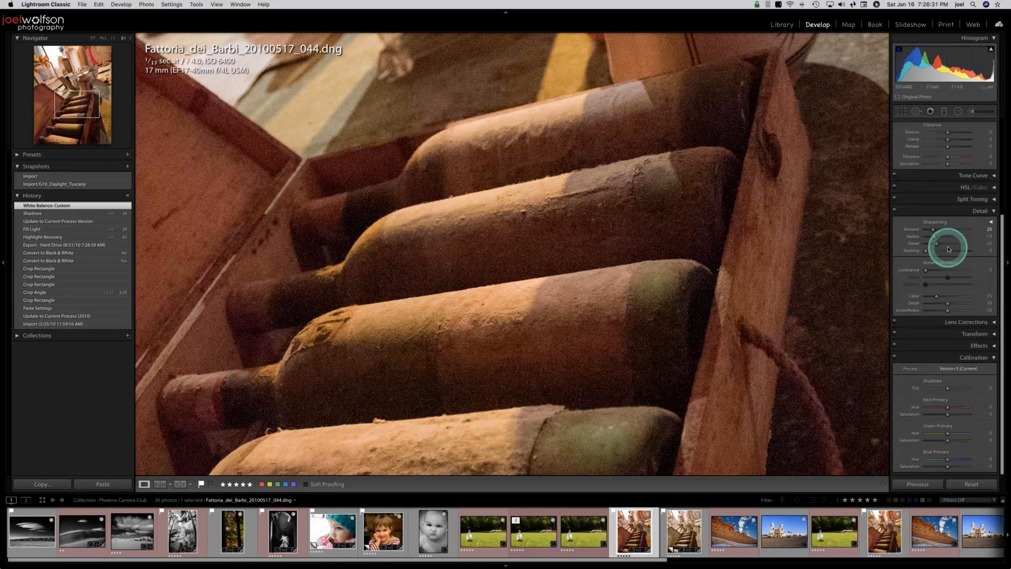
scroll(948, 245, down, 2)
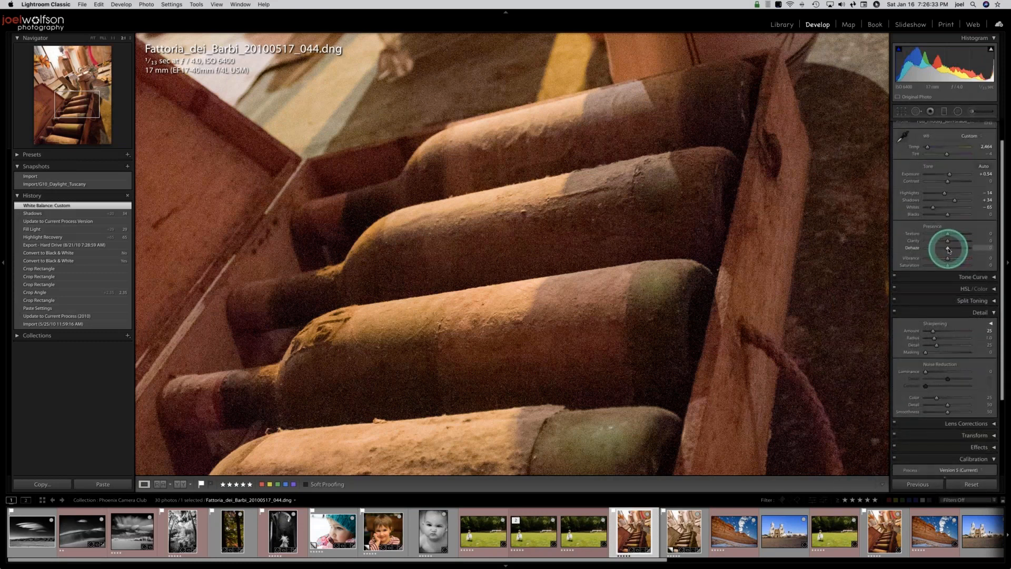
scroll(948, 369, down, 2)
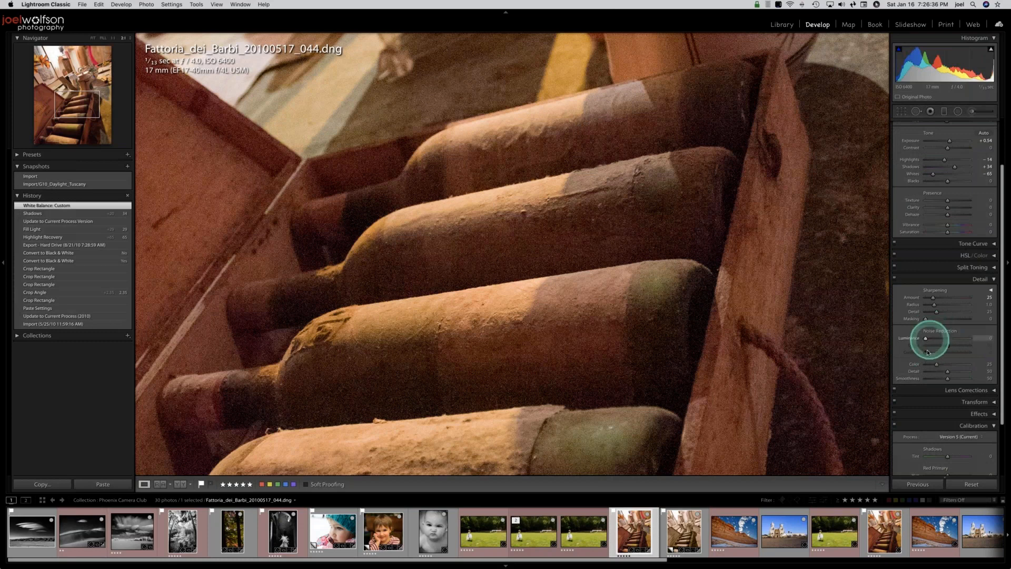
click(936, 365)
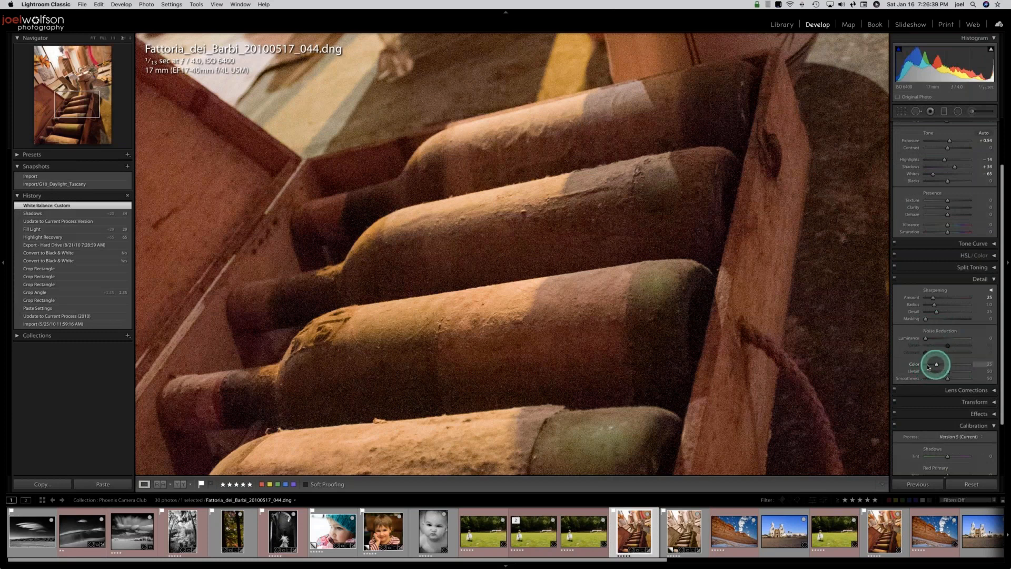
drag(928, 367, 926, 366)
drag(926, 367, 922, 368)
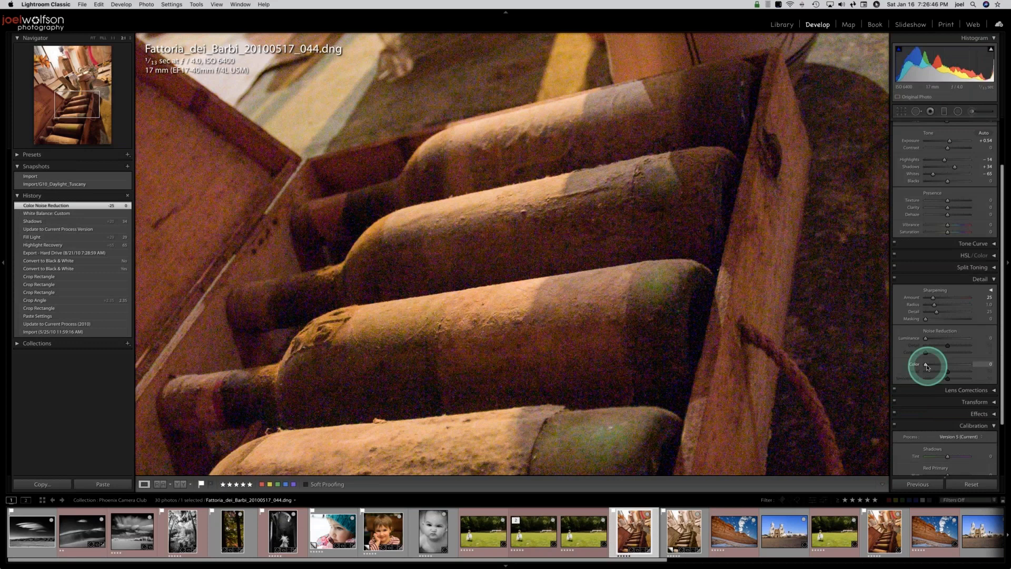
drag(929, 368, 930, 367)
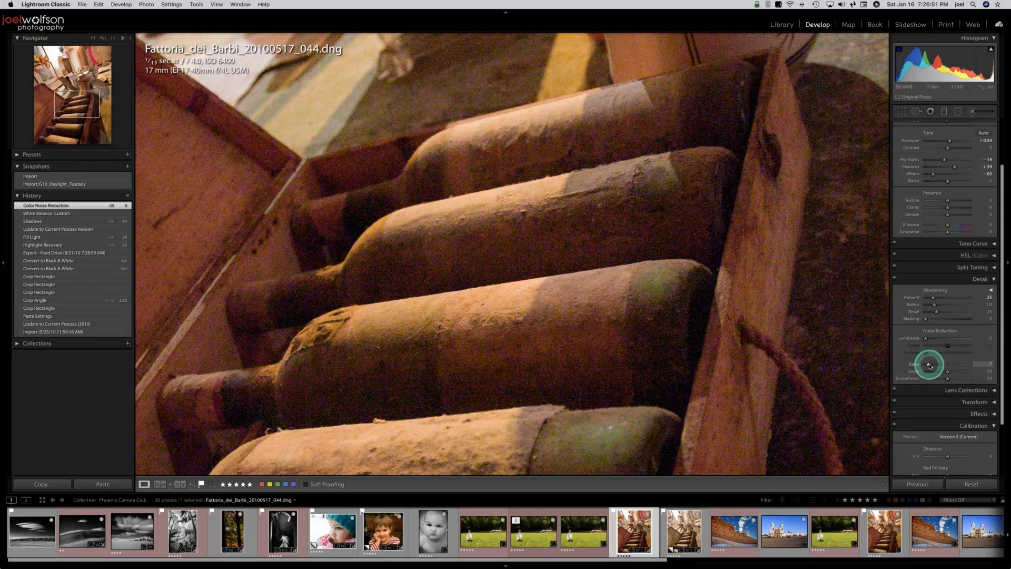
drag(930, 366, 934, 366)
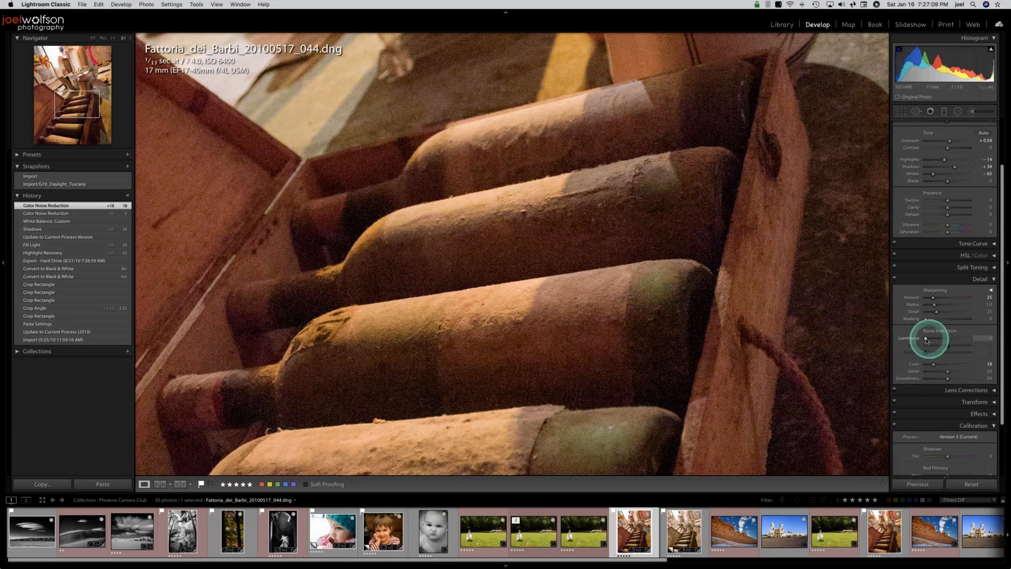
Try luminance noise reduction at 47 and at 85, checking its effect on the bottles and jar.
drag(926, 339, 929, 338)
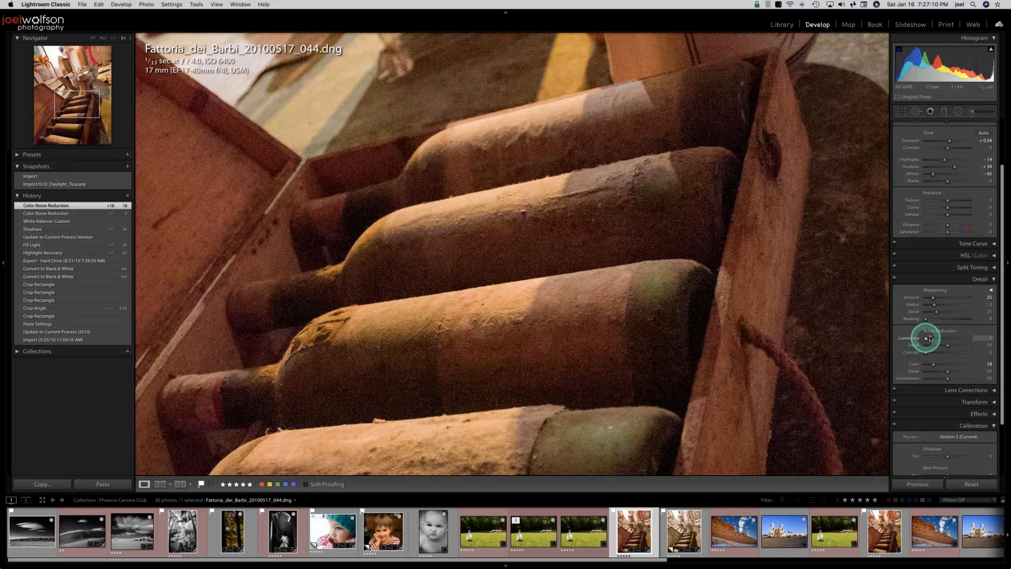
drag(930, 338, 946, 338)
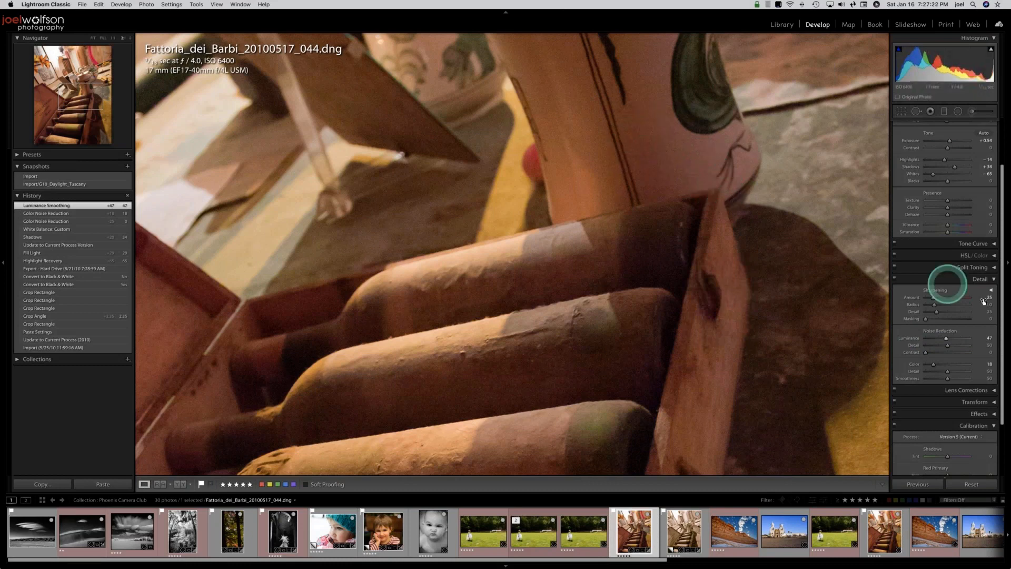
click(948, 339)
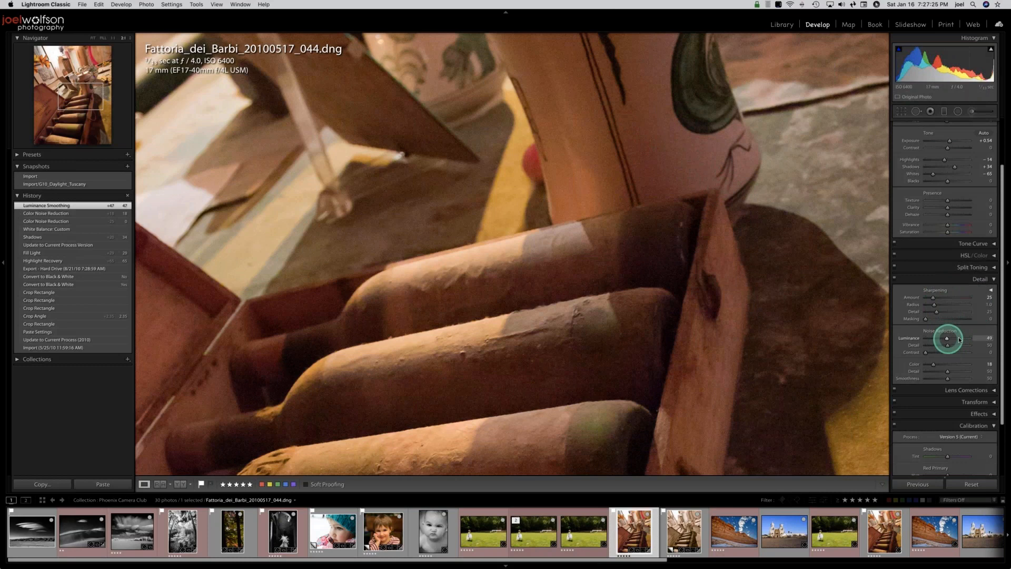
drag(960, 339, 965, 340)
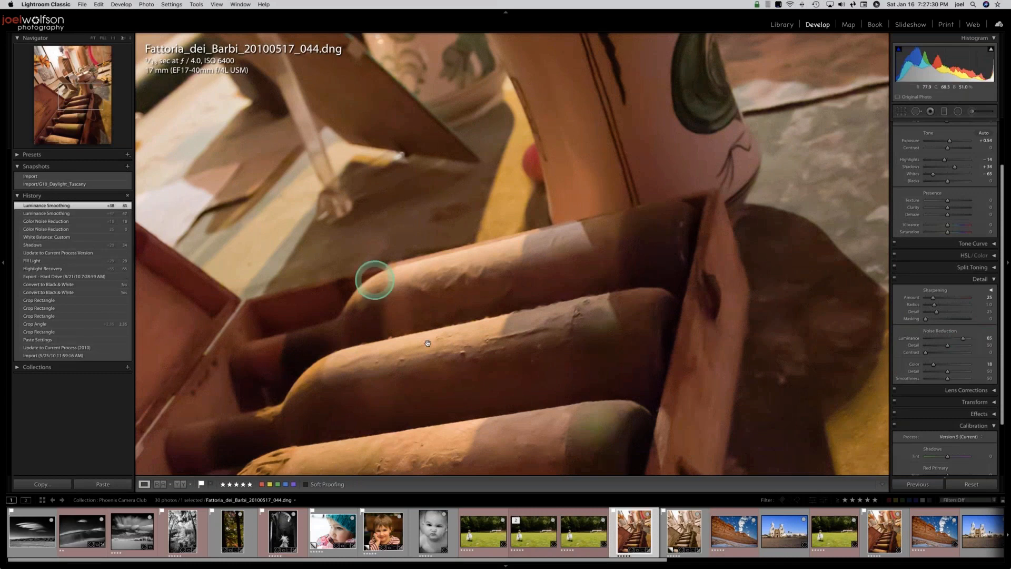
drag(428, 344, 742, 329)
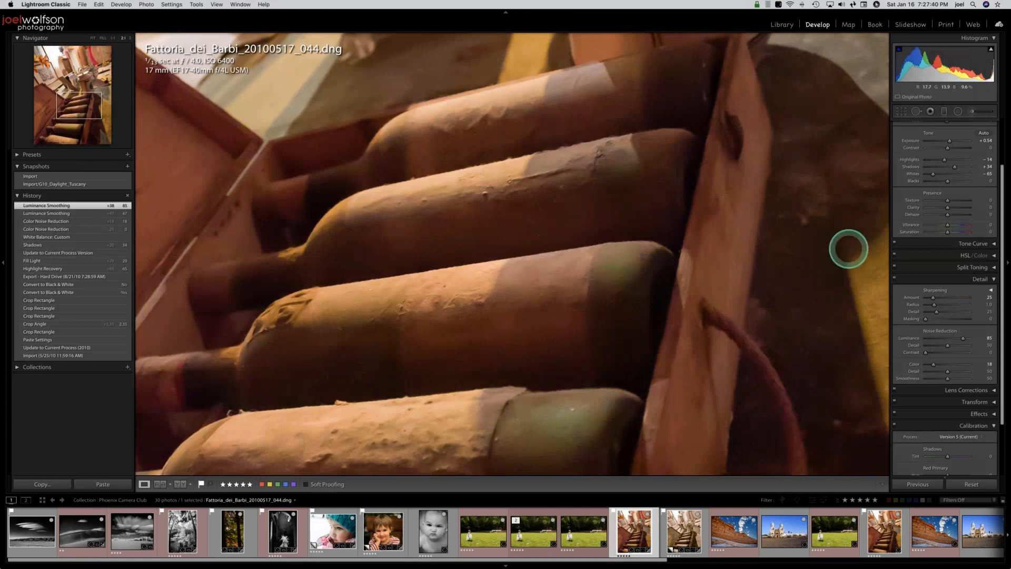
Raise the luminance noise reduction Detail to 100 and inspect the bottles, crate and jar.
drag(936, 336, 963, 347)
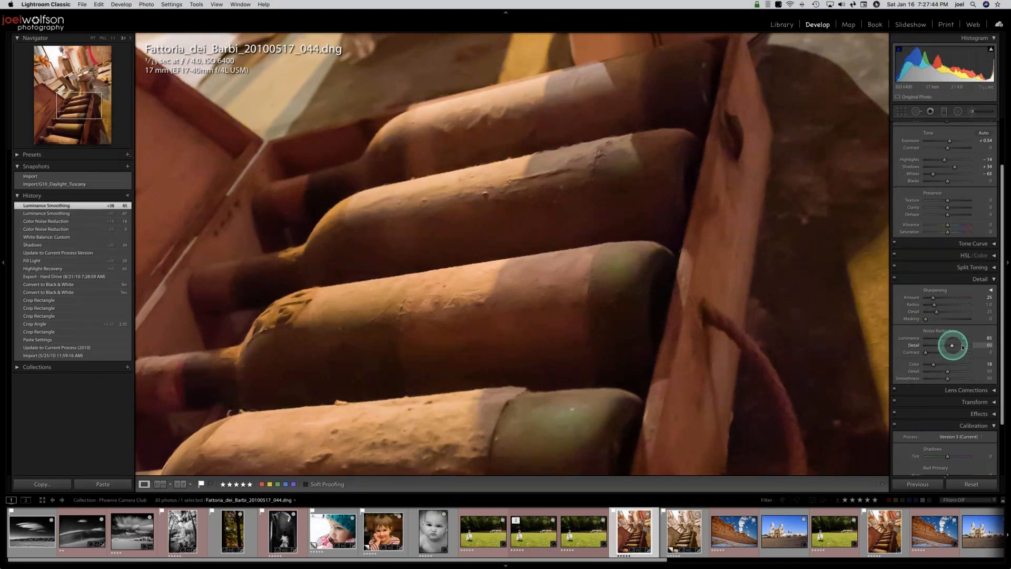
drag(963, 347, 989, 345)
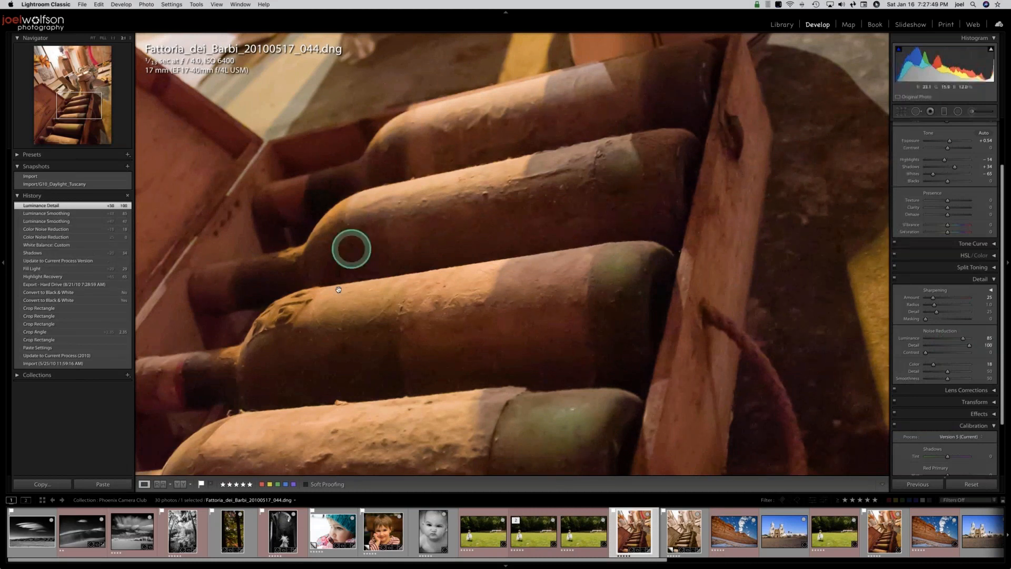
drag(339, 289, 798, 335)
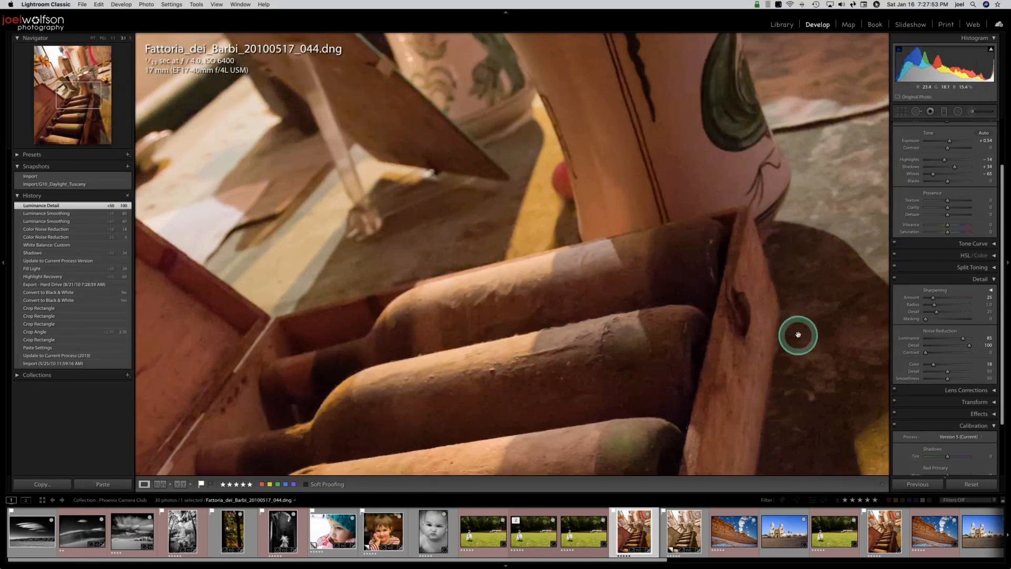
click(702, 118)
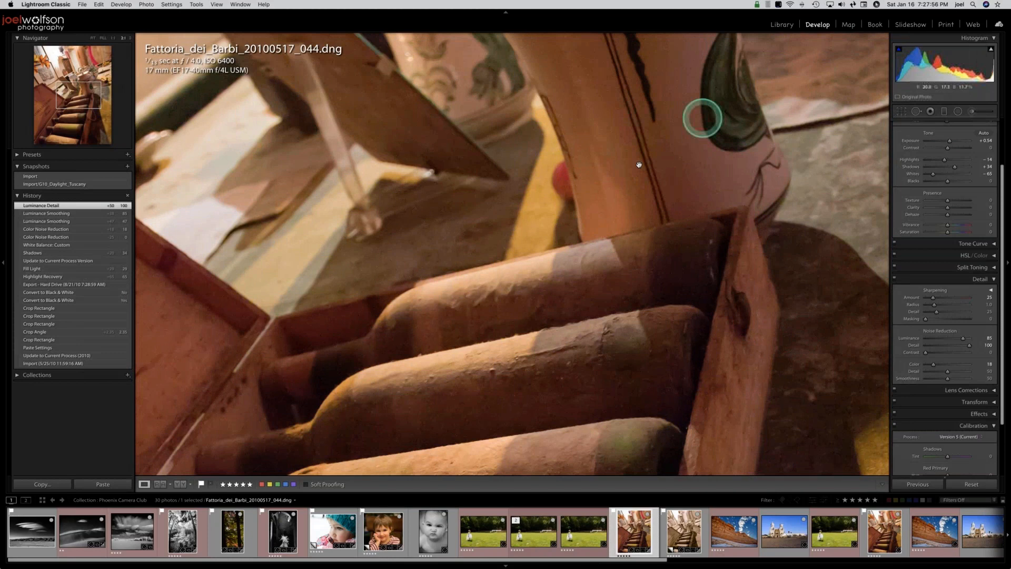
drag(691, 179, 640, 21)
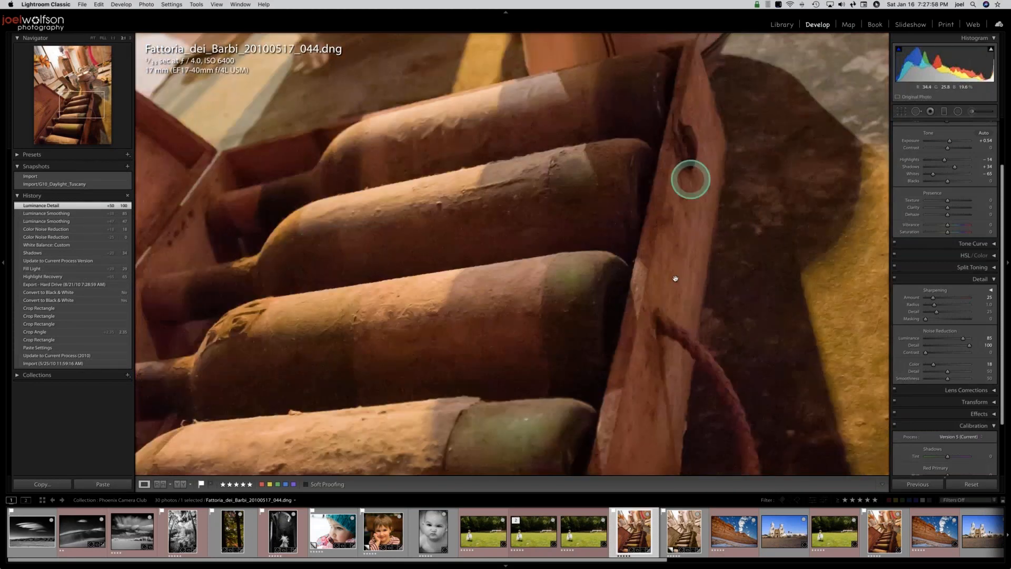
click(696, 158)
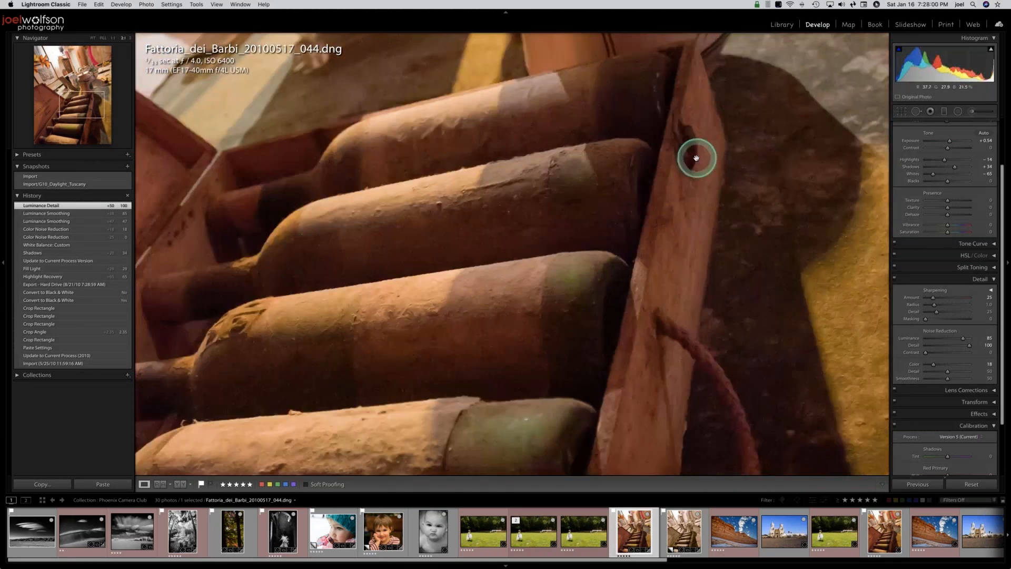
drag(697, 158, 839, 137)
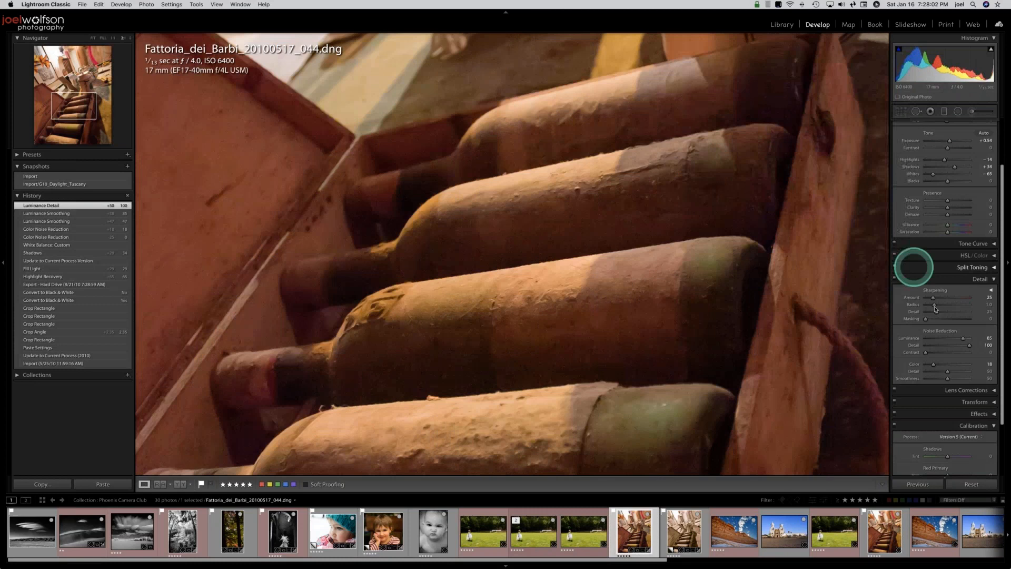
Reset luminance noise reduction to 0 and open a TIFF copy with Lightroom adjustments in Topaz DeNoise AI.
double_click(904, 339)
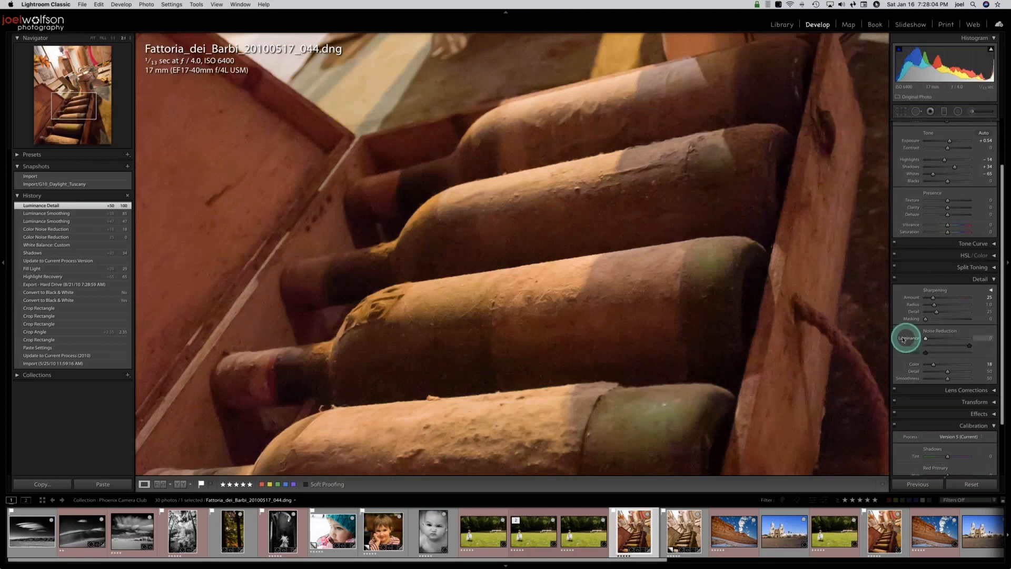
right_click(404, 233)
mouse_move(422, 301)
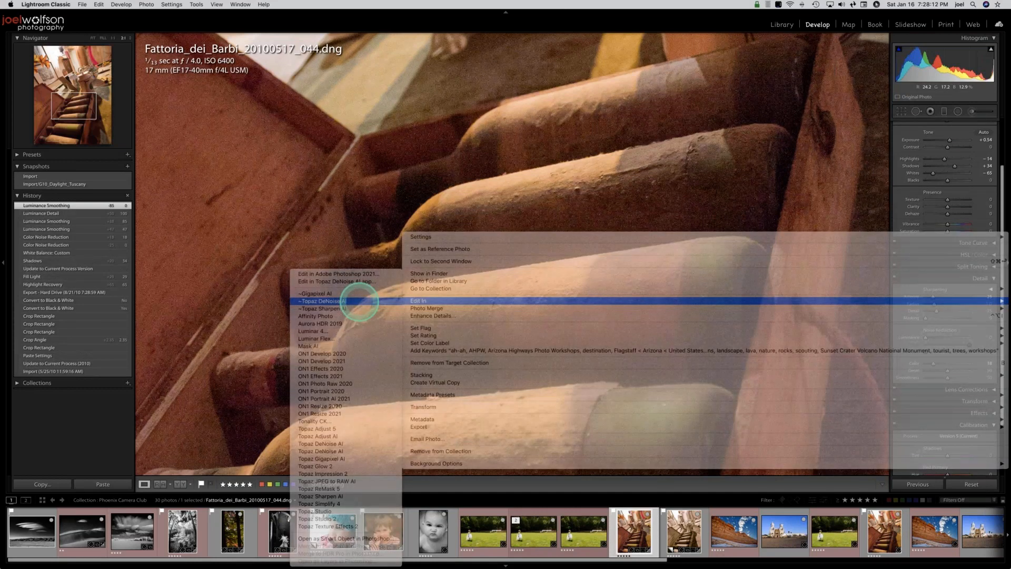
click(708, 333)
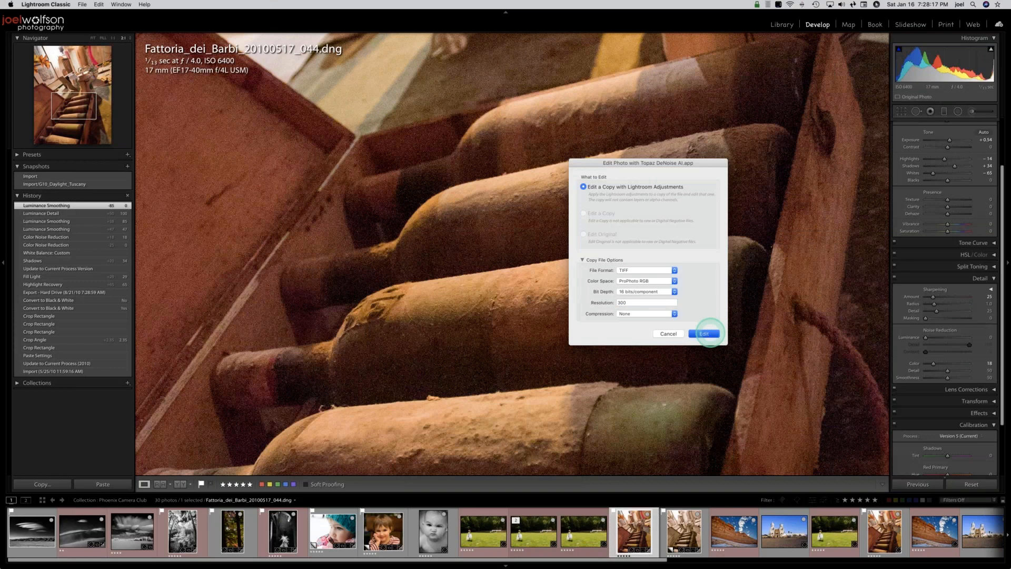
click(708, 333)
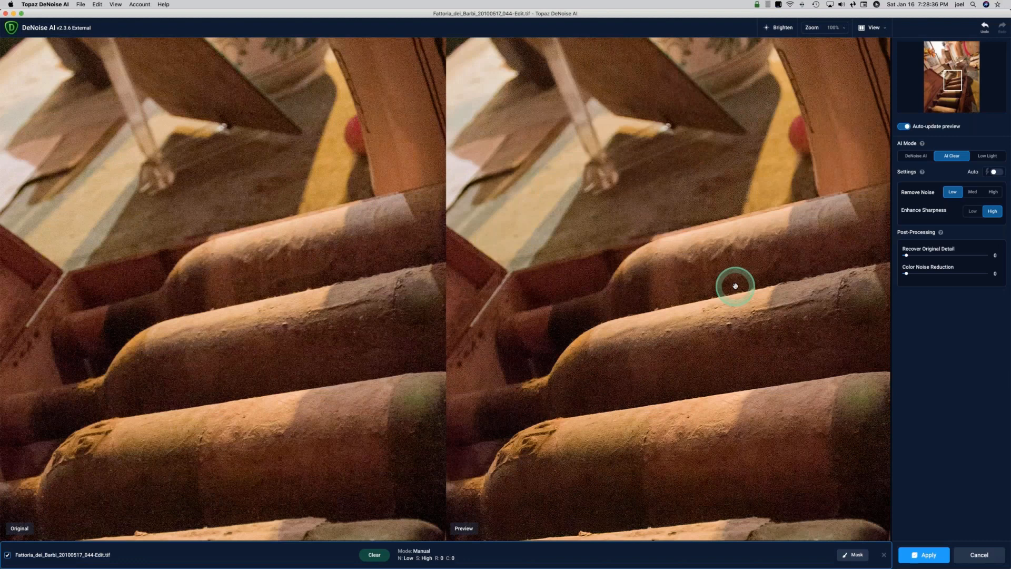
Test Remove Noise at High in AI Clear, switch to Low Light with automatic settings, and compare the bottles with the original.
click(993, 192)
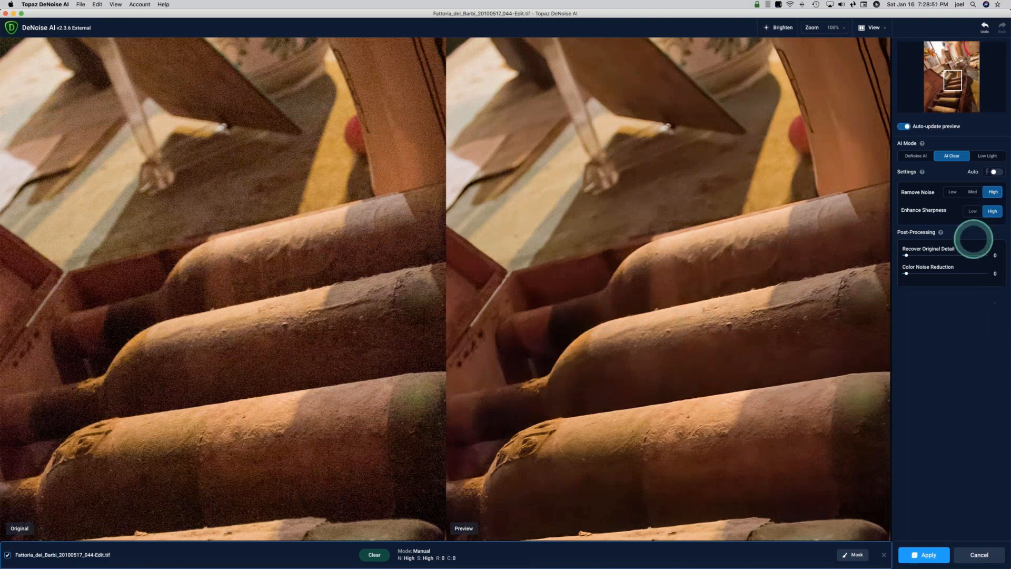
click(984, 157)
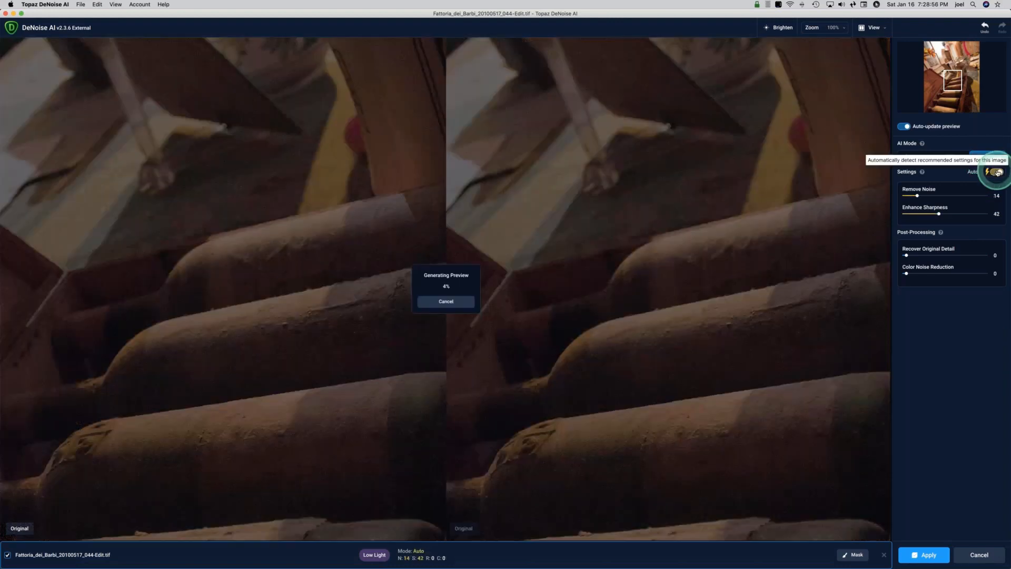
click(995, 172)
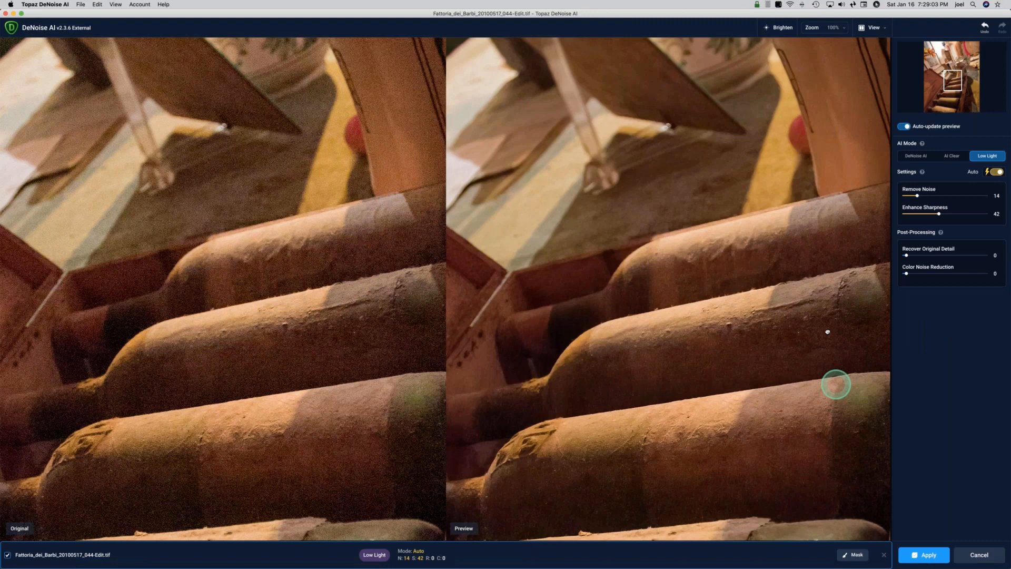
drag(828, 332, 825, 310)
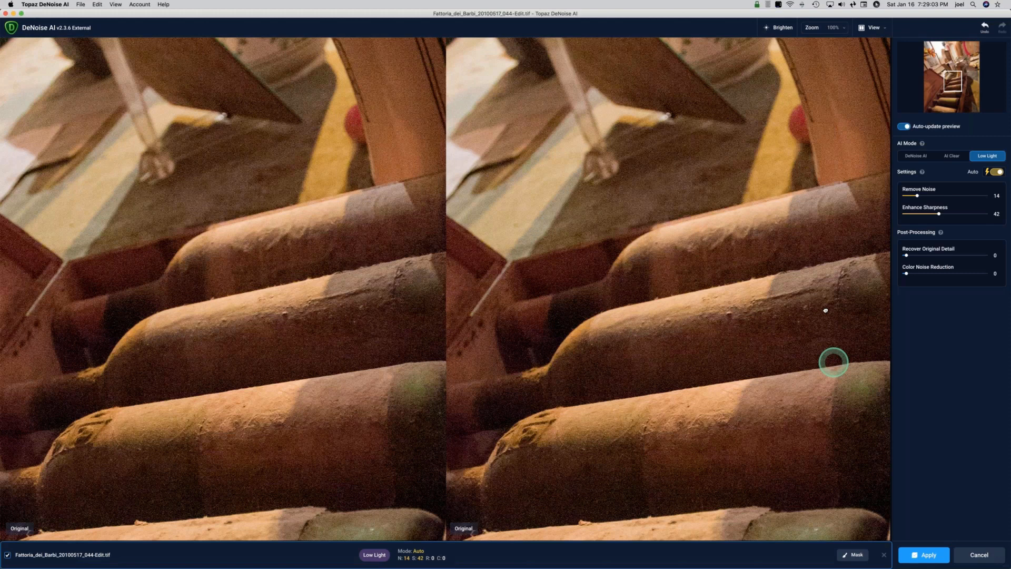
drag(834, 362, 855, 248)
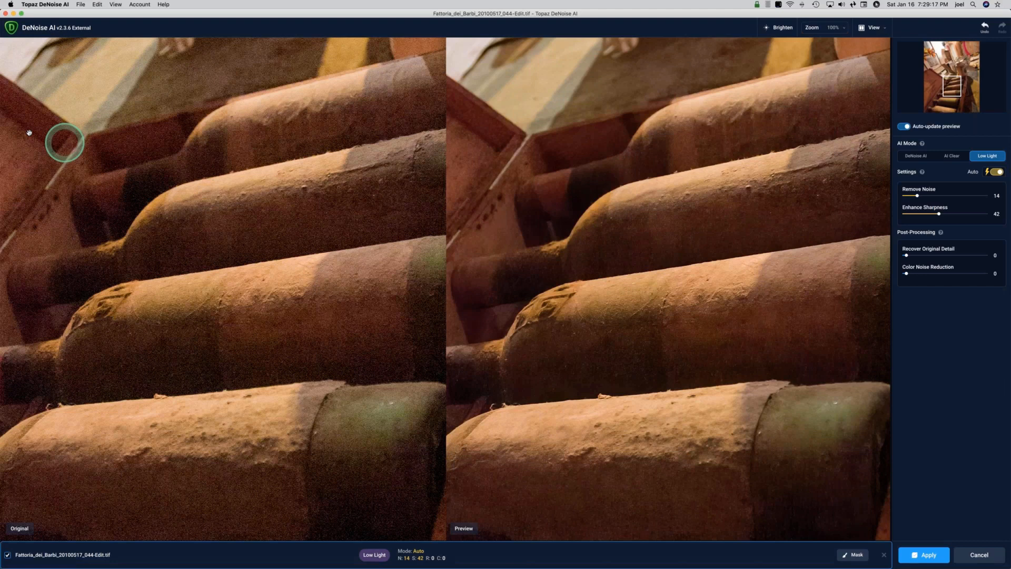
Compare the Low Light preview with the original on the bottles, the wooden crate and the painted jars.
click(652, 353)
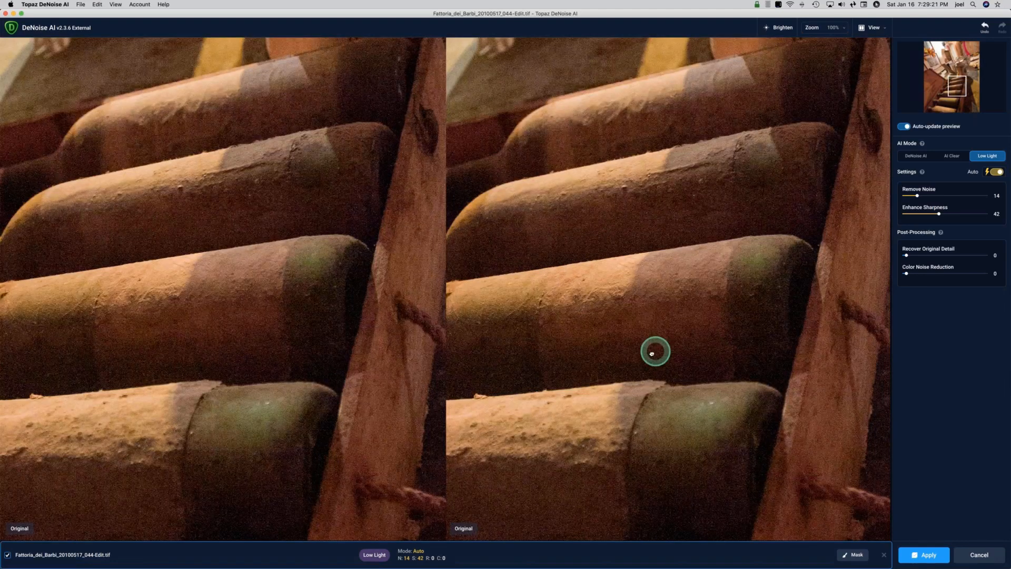
click(870, 386)
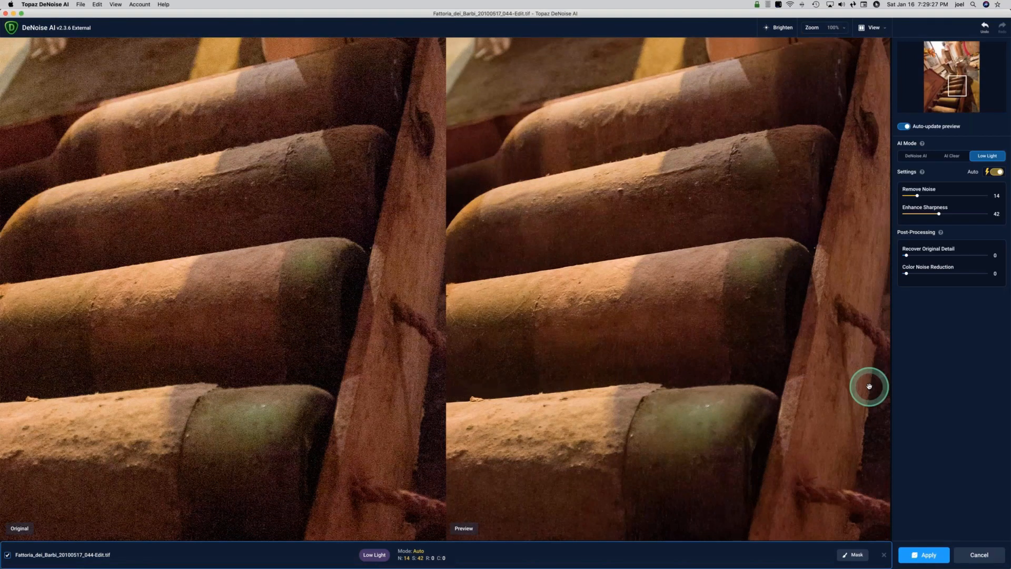
click(413, 274)
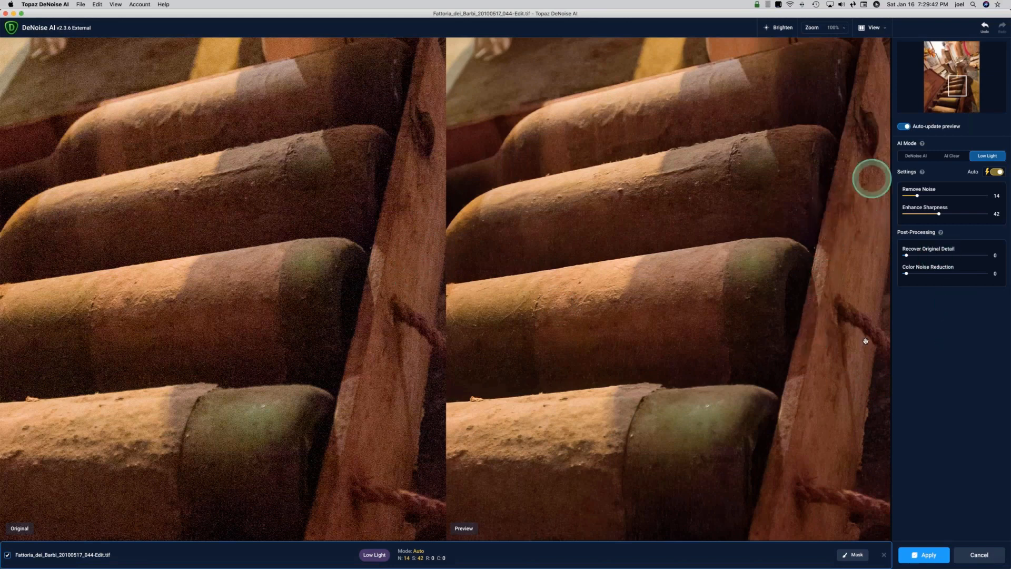
click(623, 313)
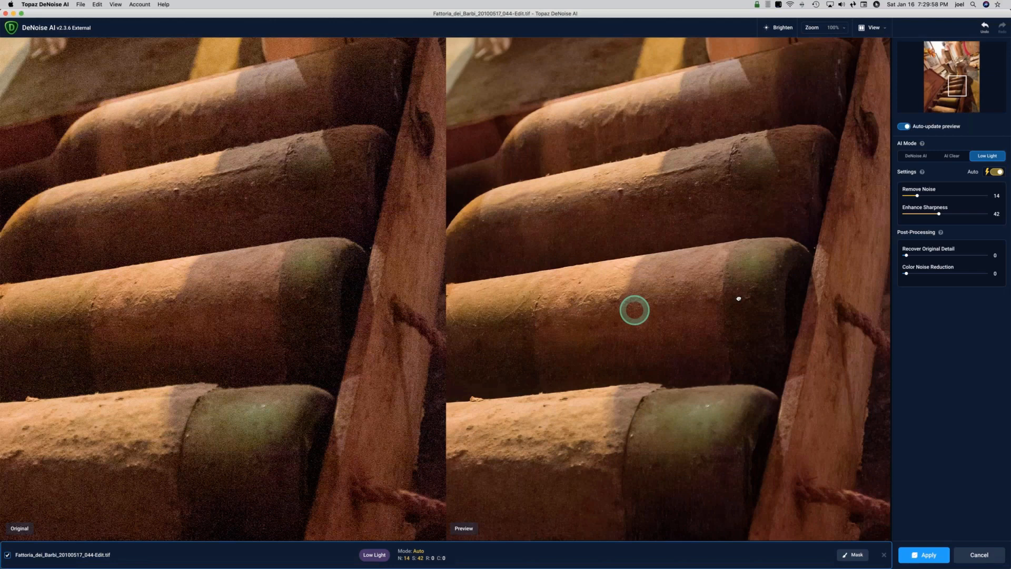
click(819, 293)
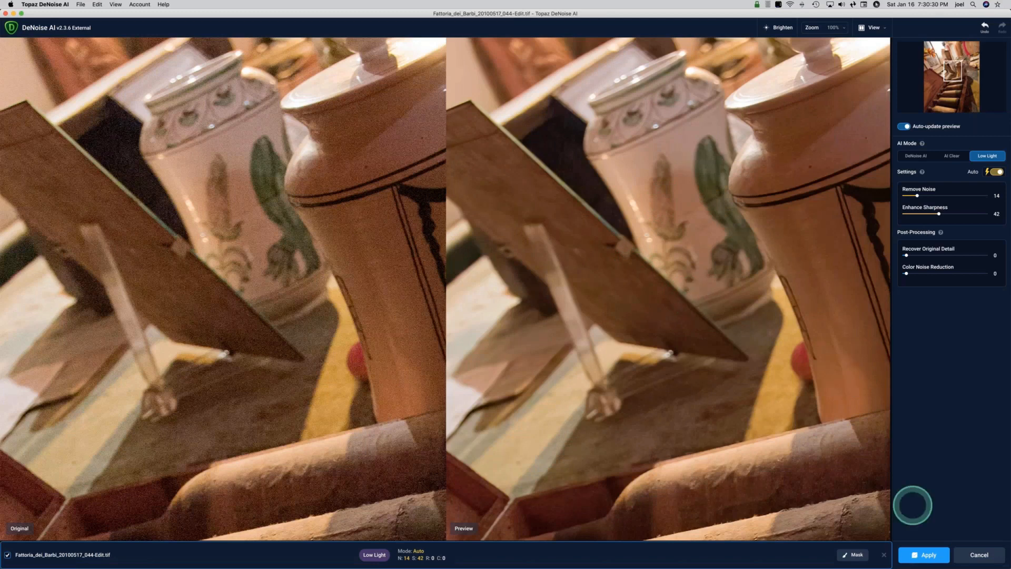
Cancel the export of the Low Light result and close the DeNoise AI session without saving.
click(925, 554)
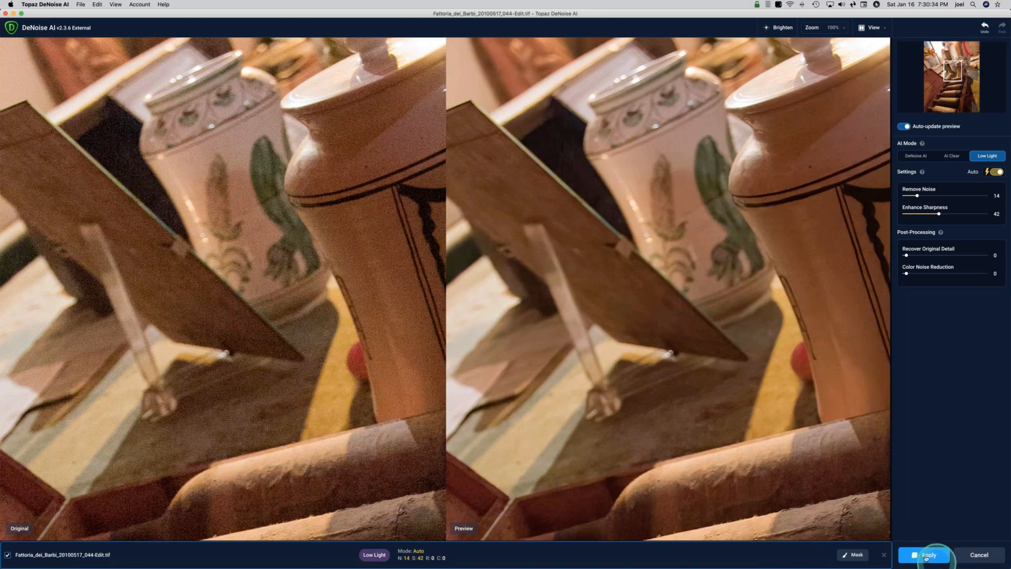
click(926, 556)
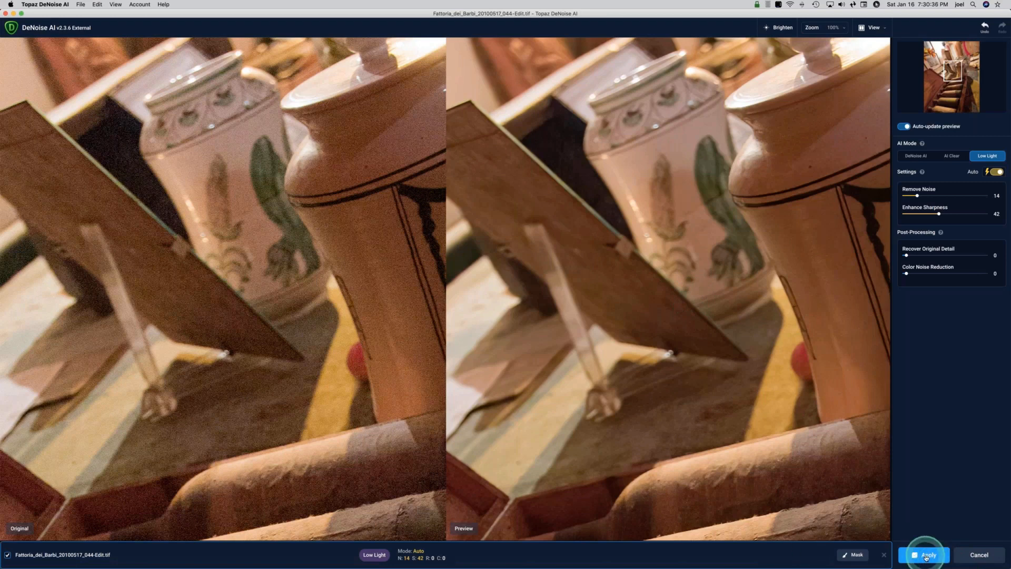
click(926, 556)
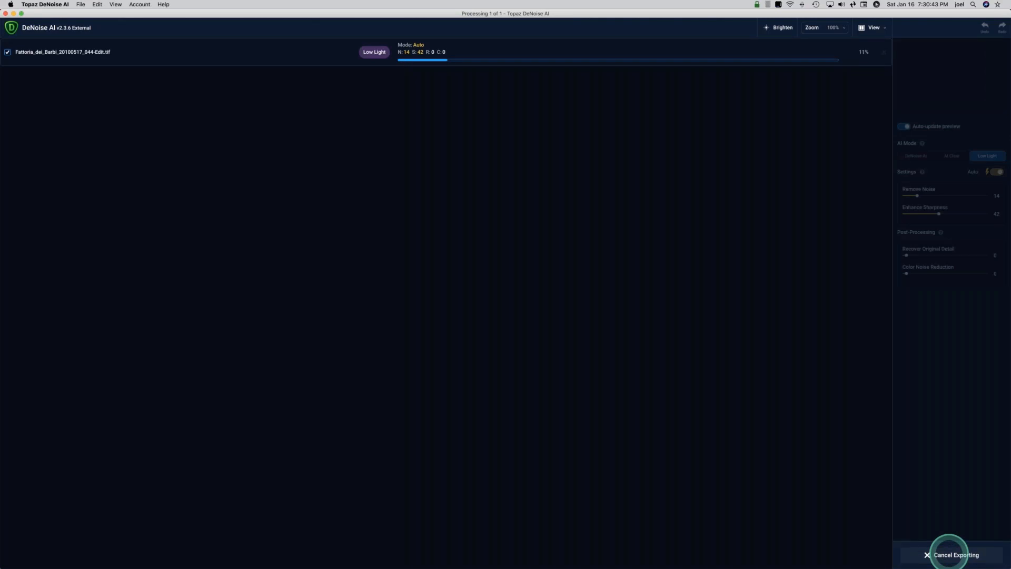
click(948, 555)
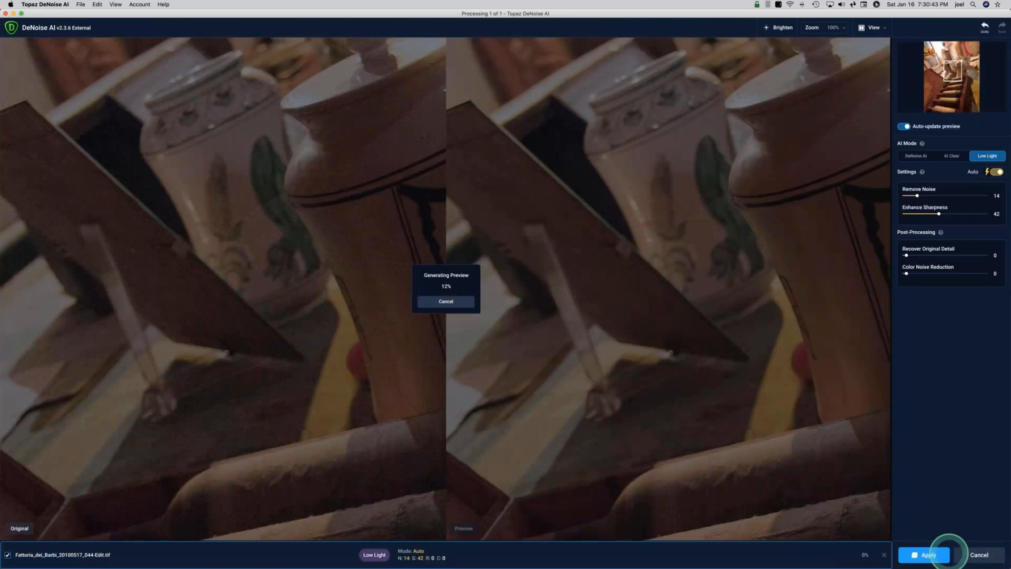
click(961, 560)
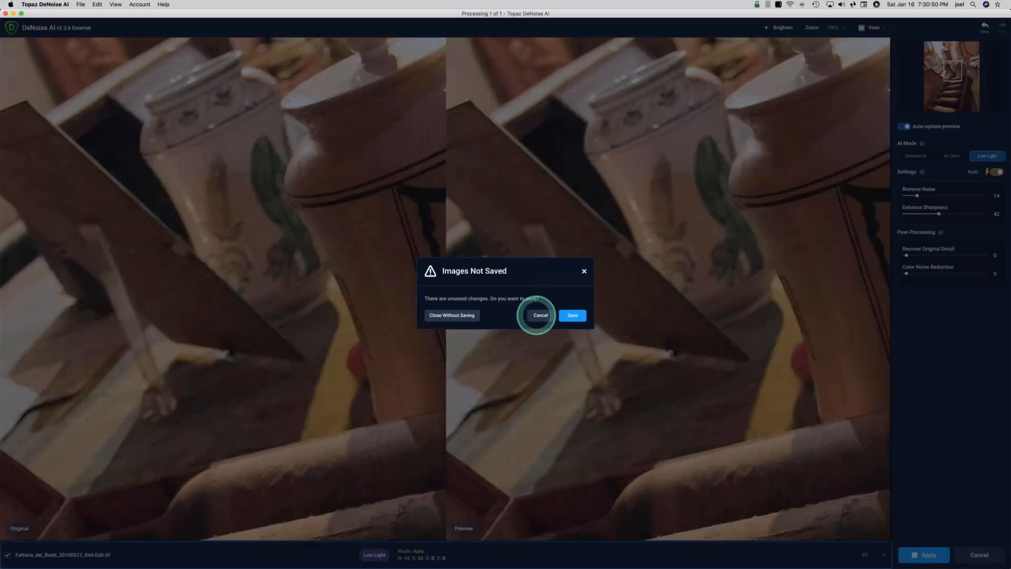
click(464, 316)
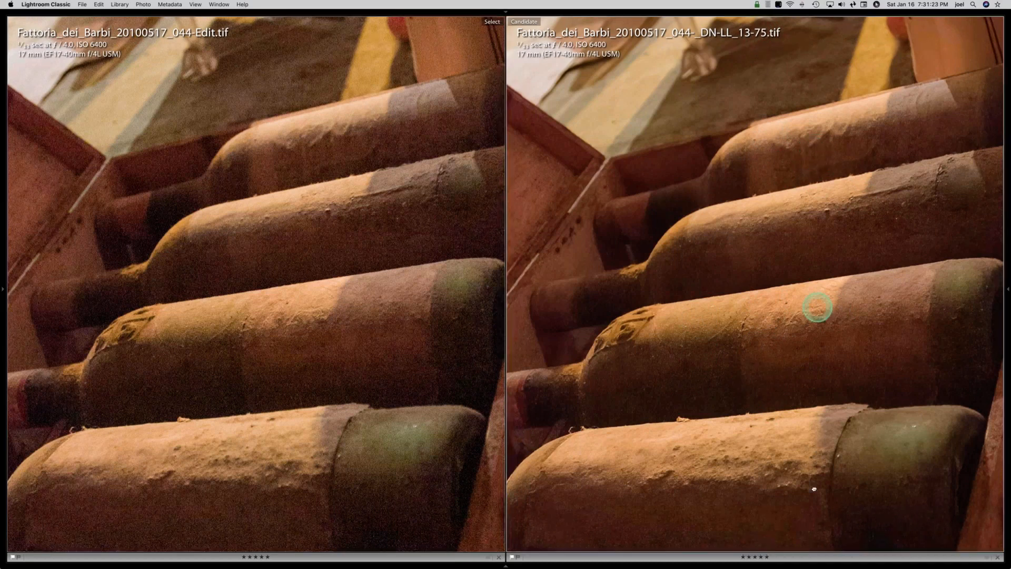
Compare Fattoria_dei_Barbi_20100517_044-Edit.tif with its DN-LL_13-75 version in Lightroom Classic, examining the jars, crate and bottles.
key(Right)
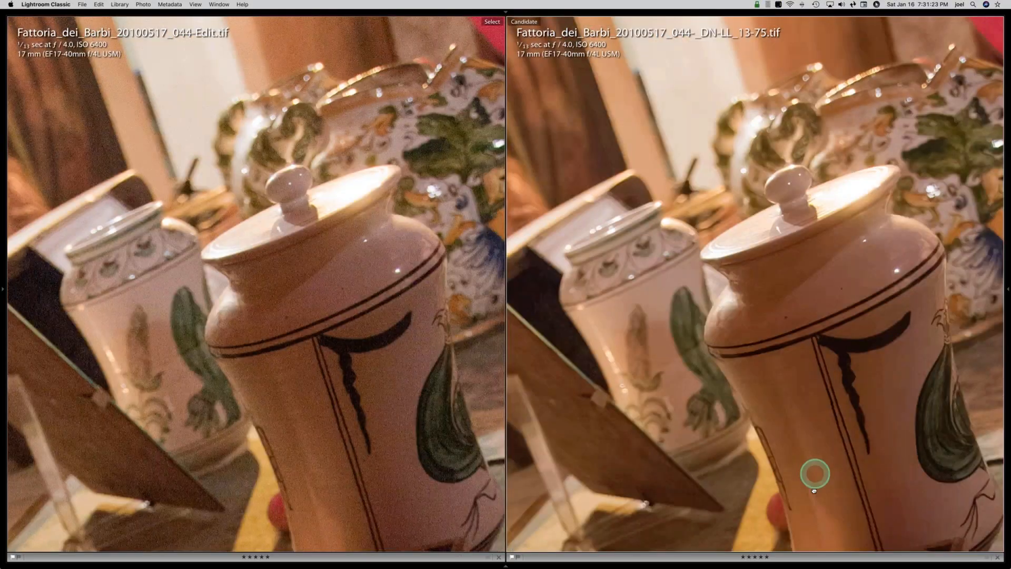
drag(814, 490, 728, 3)
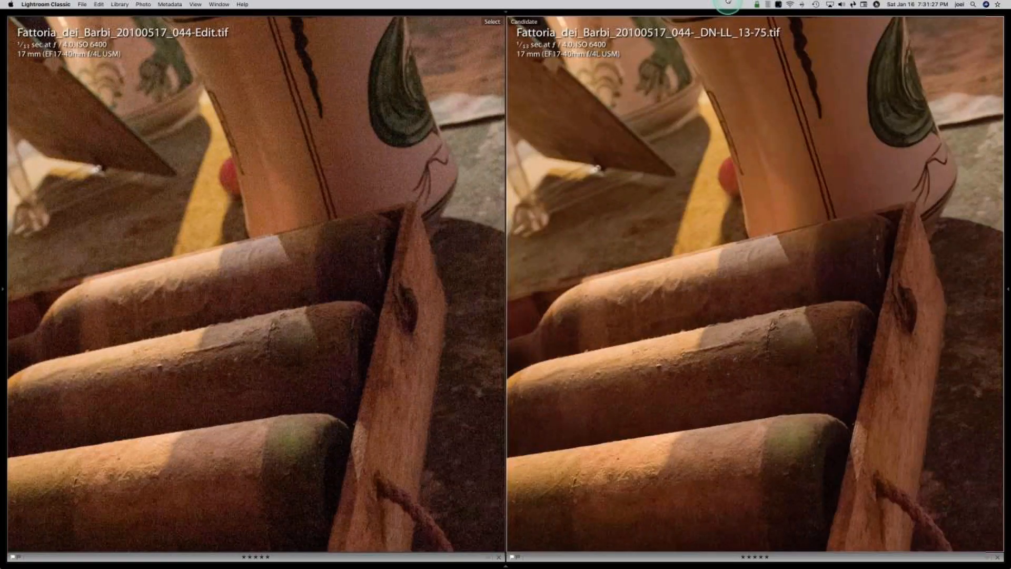
drag(682, 363, 724, 333)
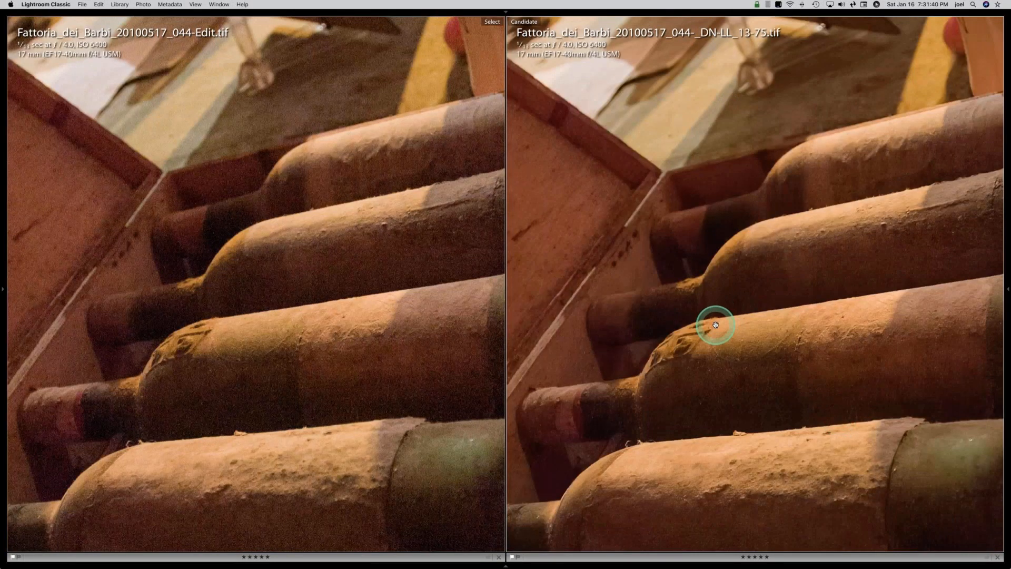
Bring back the Library panels and display the whole Arches_National_Park_20201222_154_4K.tif photo.
key(shift+Tab)
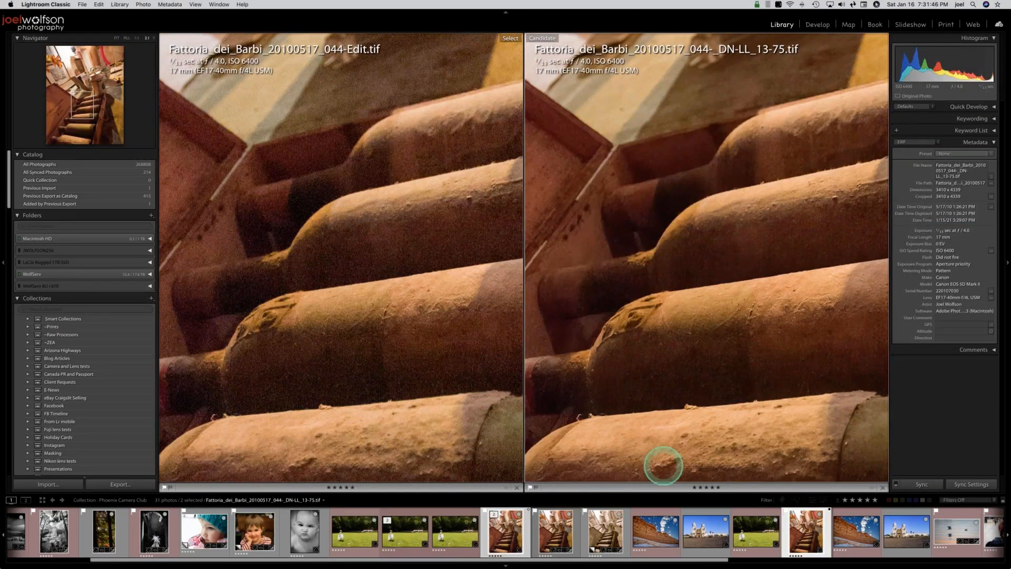
click(661, 535)
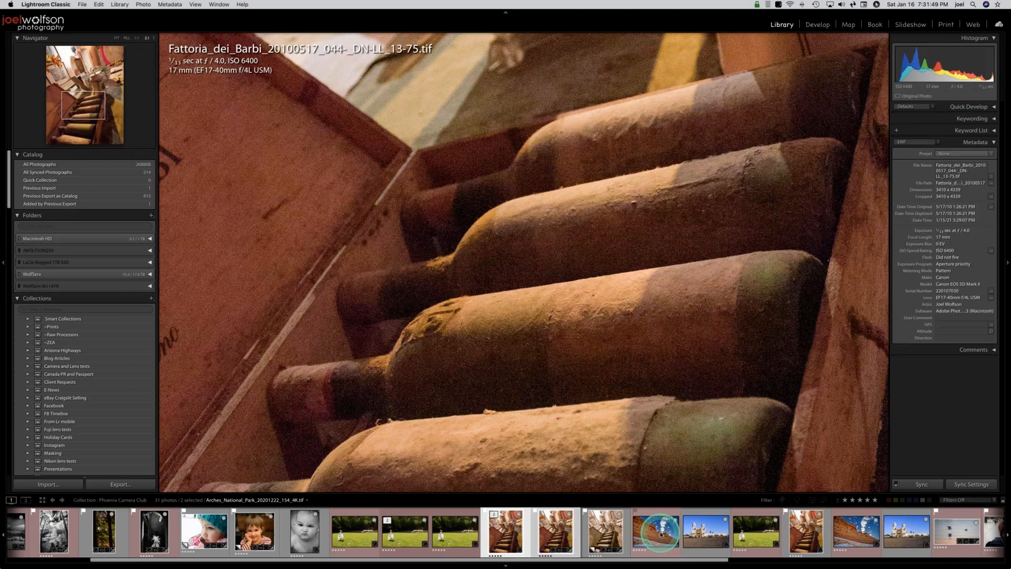
click(661, 534)
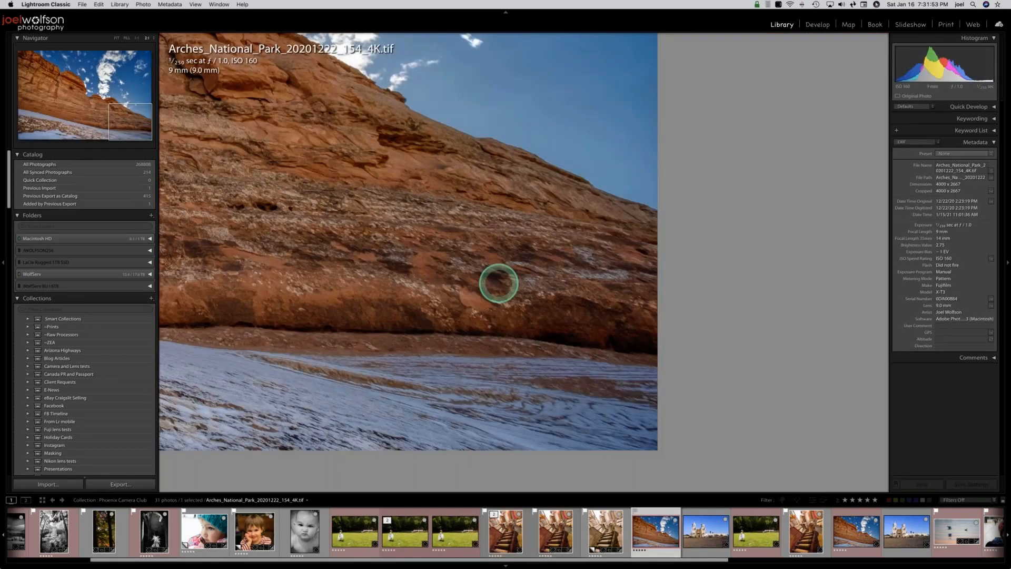
click(499, 283)
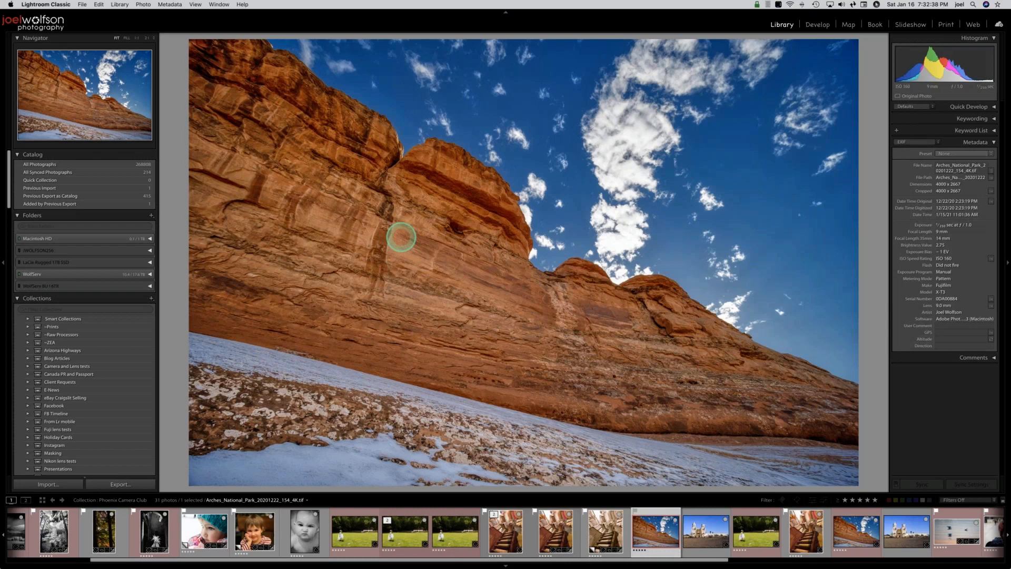
Examine the Arches photo's rock detail up close at the center, the right edge and the upper-left cliff.
click(401, 238)
click(85, 101)
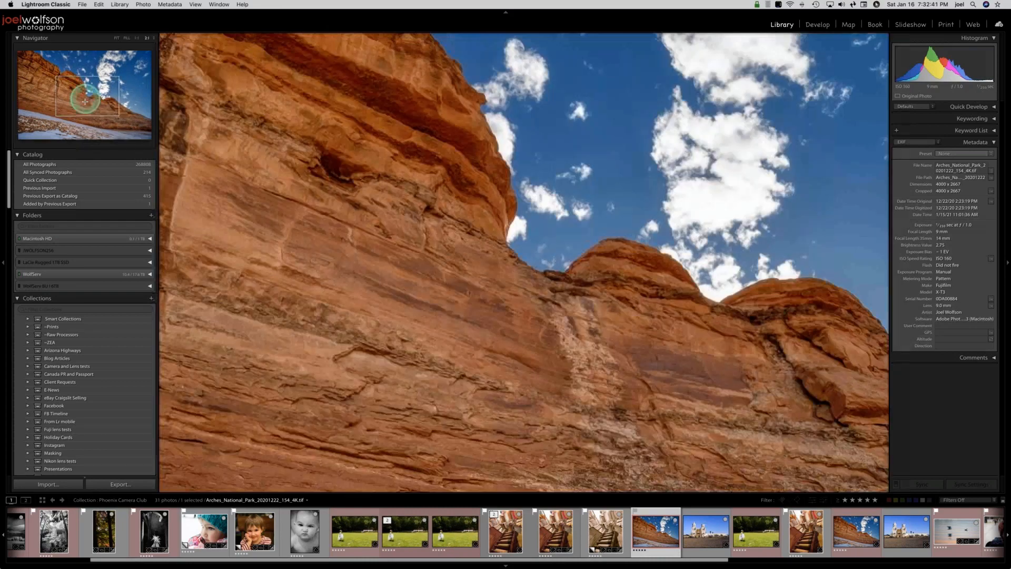
drag(85, 101, 83, 106)
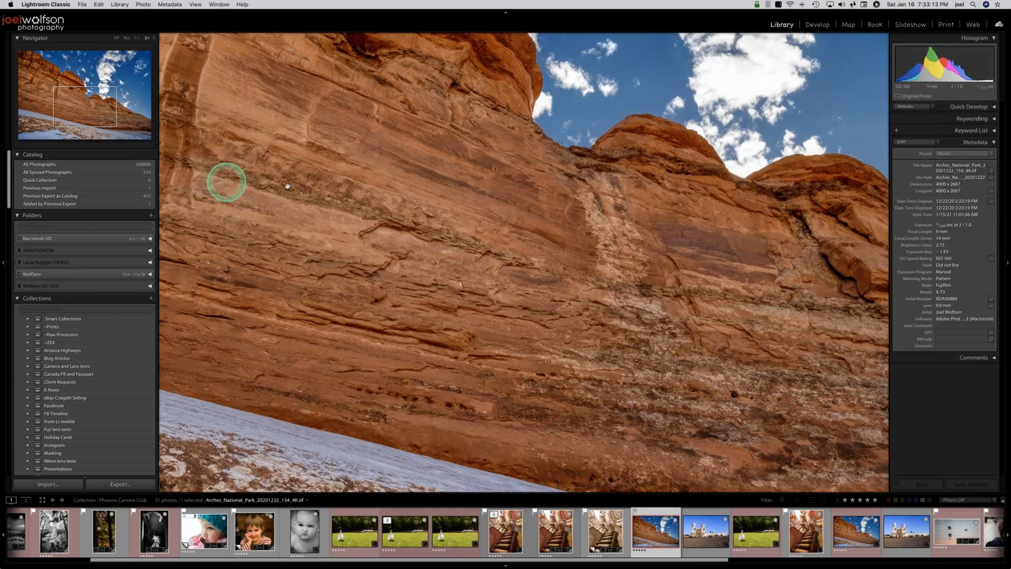
click(87, 104)
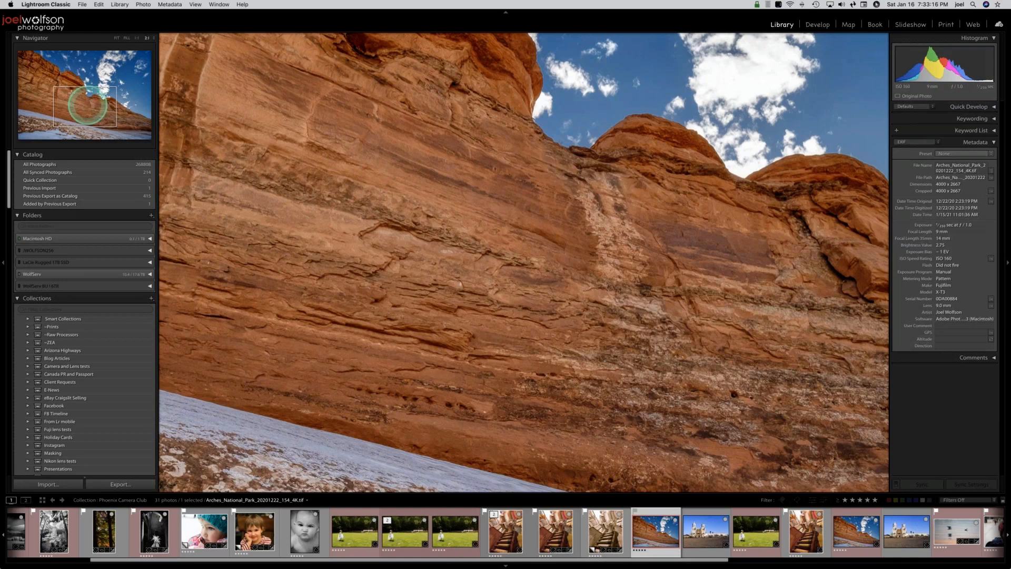
drag(85, 106, 87, 104)
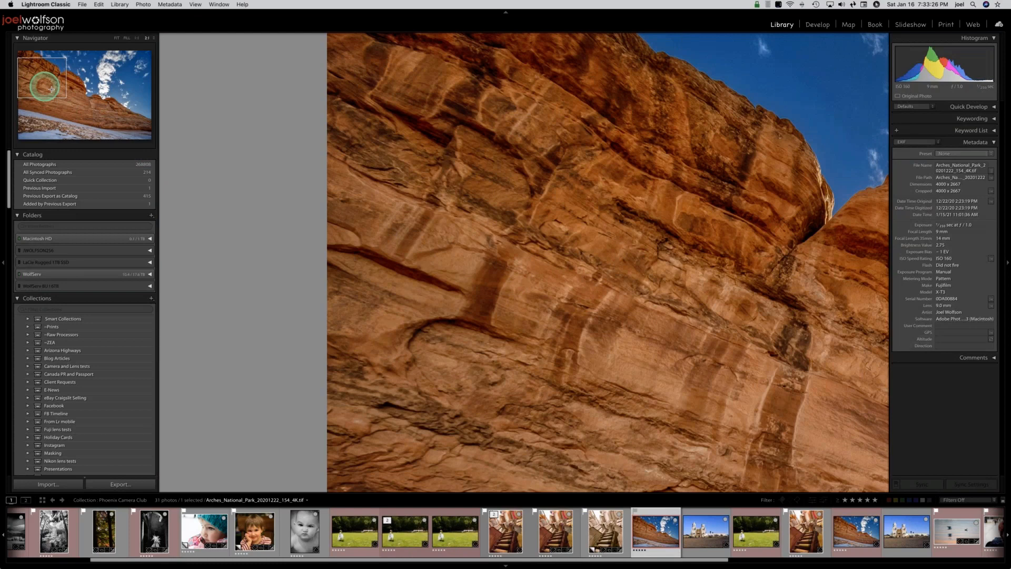
drag(51, 89, 56, 92)
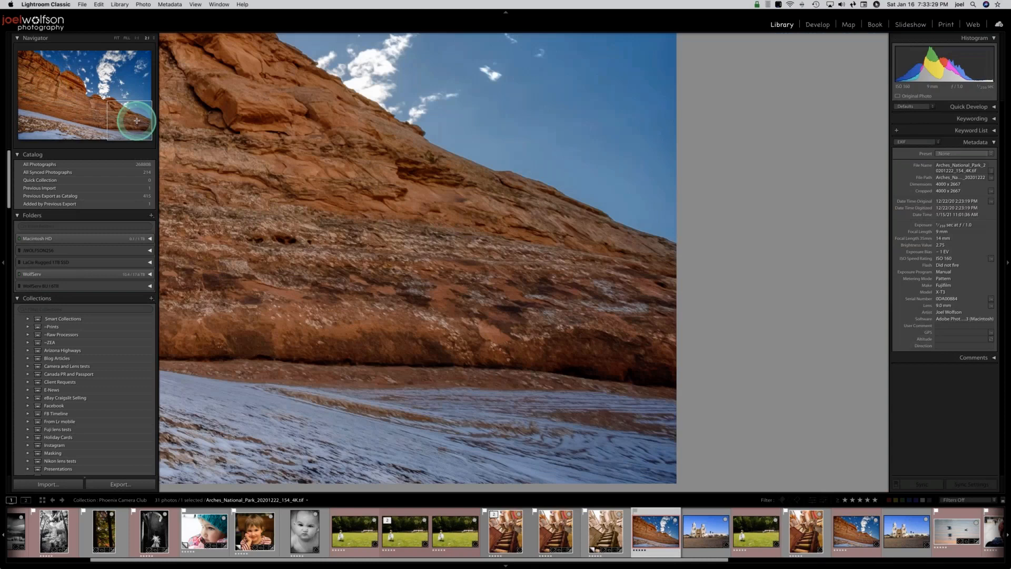
drag(452, 300, 431, 268)
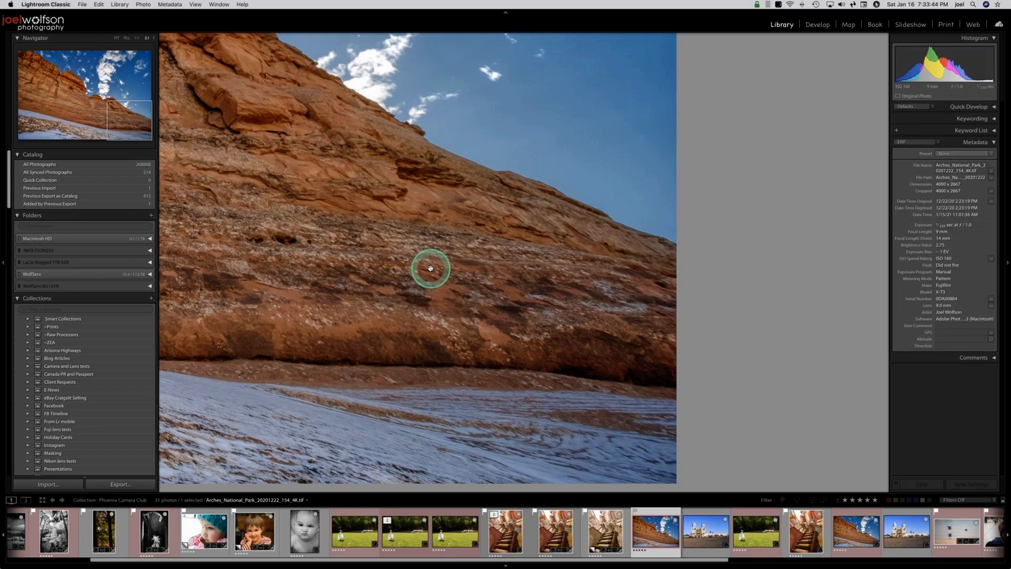
drag(430, 268, 99, 111)
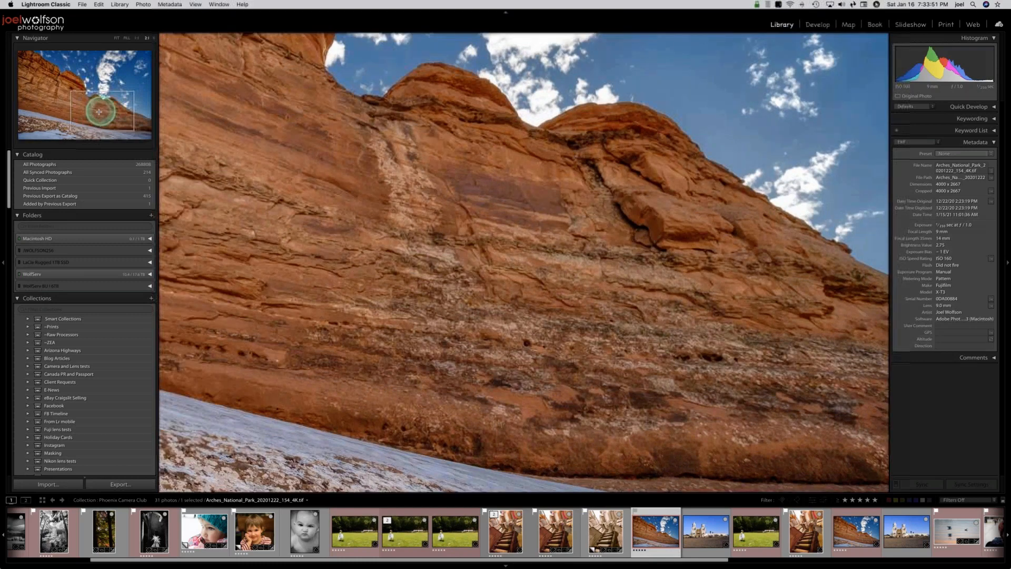
drag(99, 112, 98, 112)
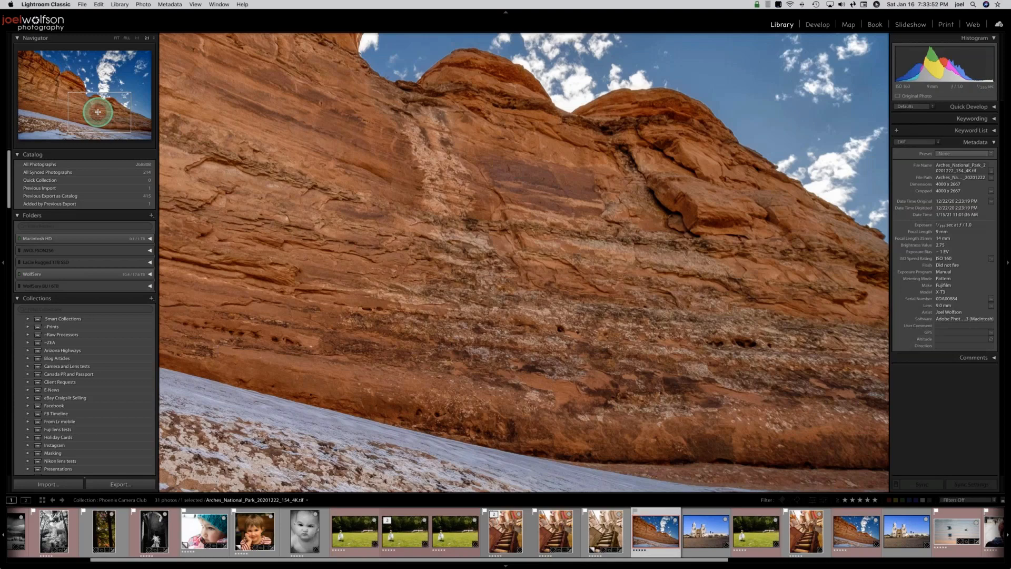
drag(98, 112, 93, 107)
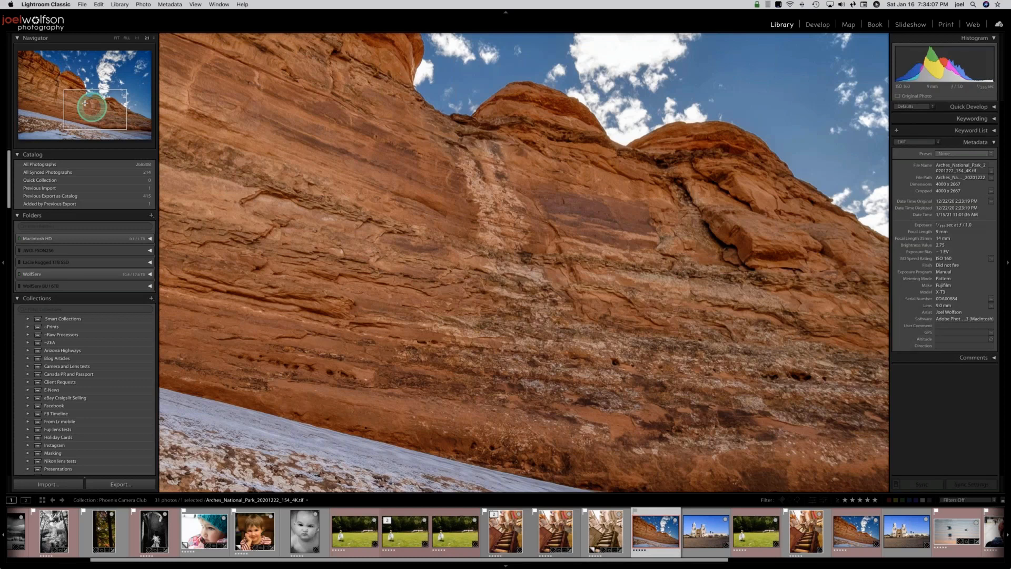
drag(85, 103, 79, 100)
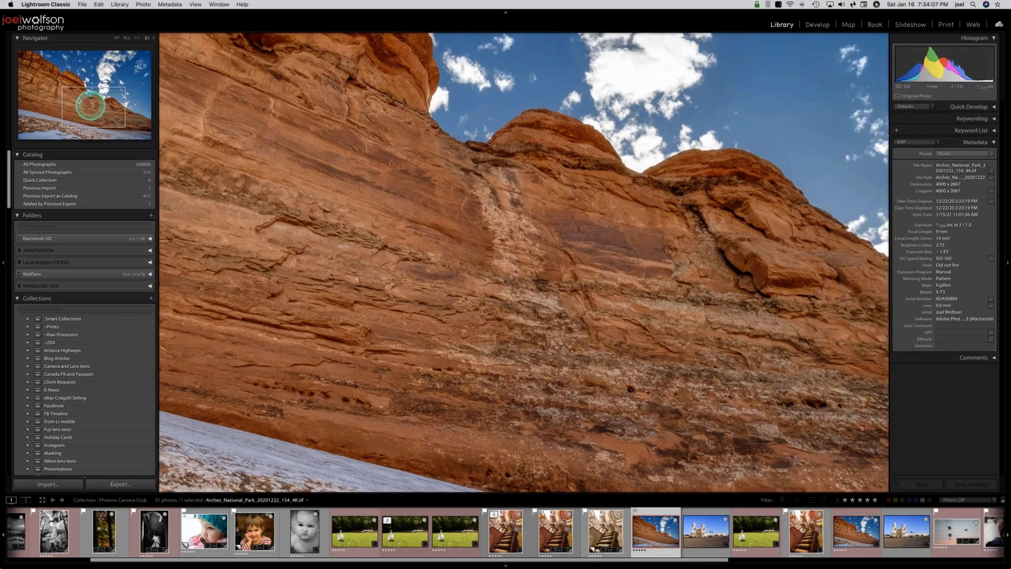
drag(79, 101, 36, 81)
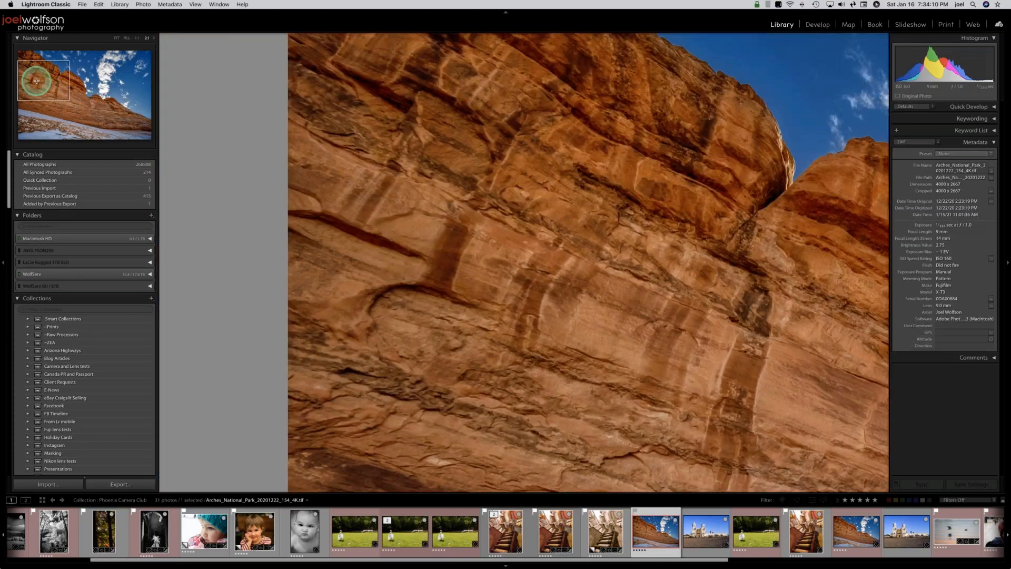
click(563, 357)
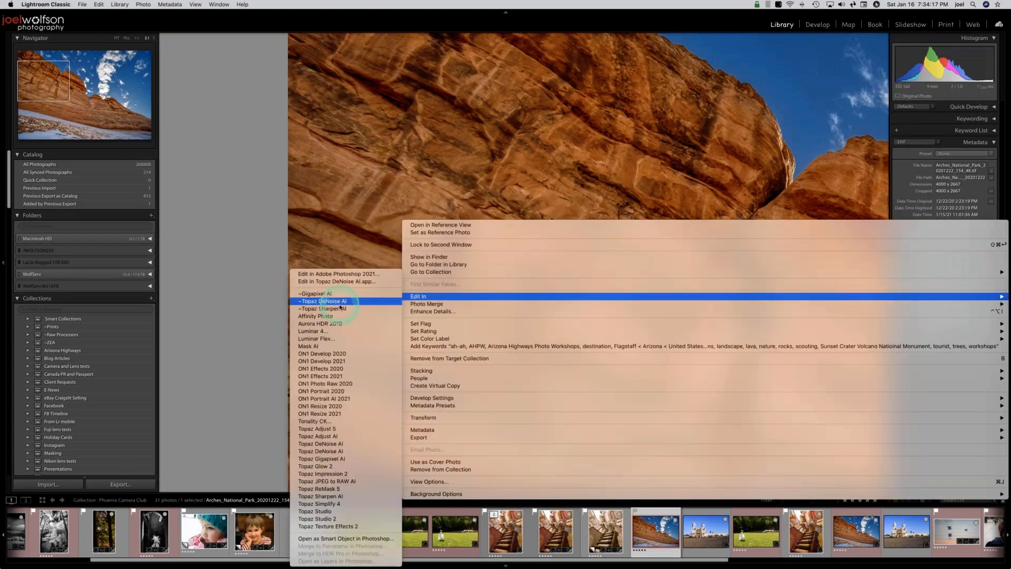
click(340, 309)
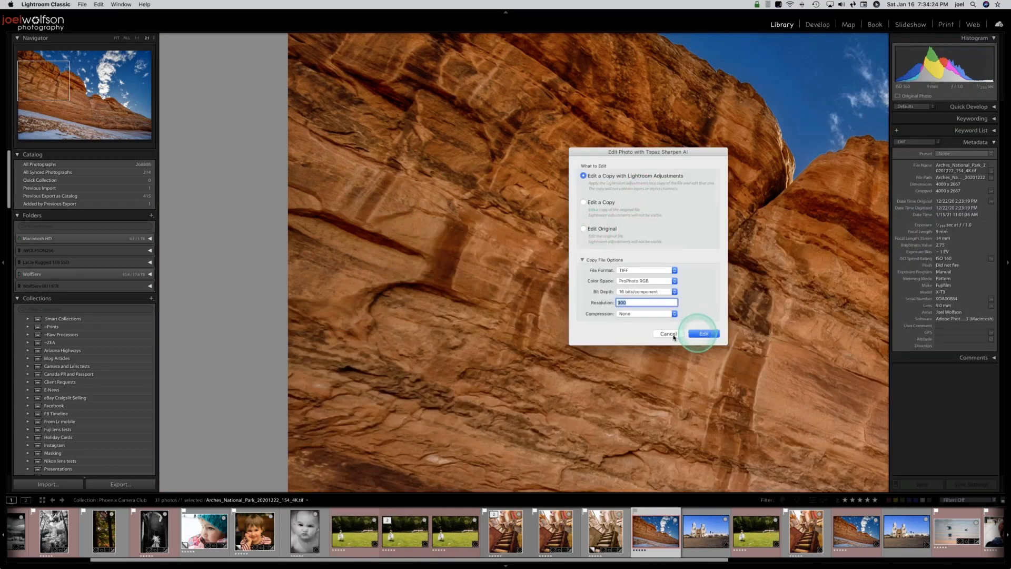
click(668, 334)
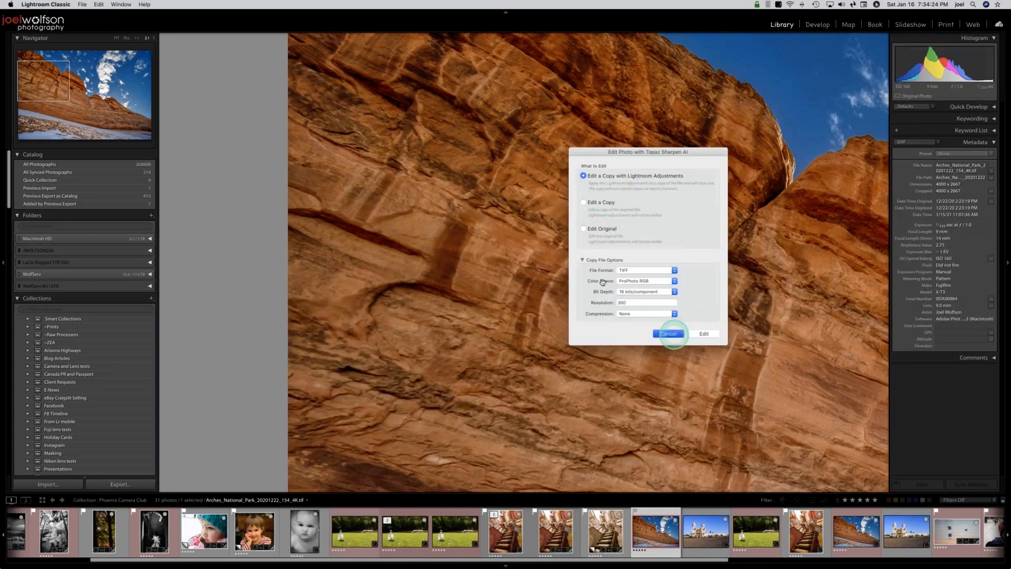
Send the Arches photo to Topaz Sharpen AI as a 16-bit ProPhoto RGB TIFF copy with Lightroom adjustments.
click(143, 4)
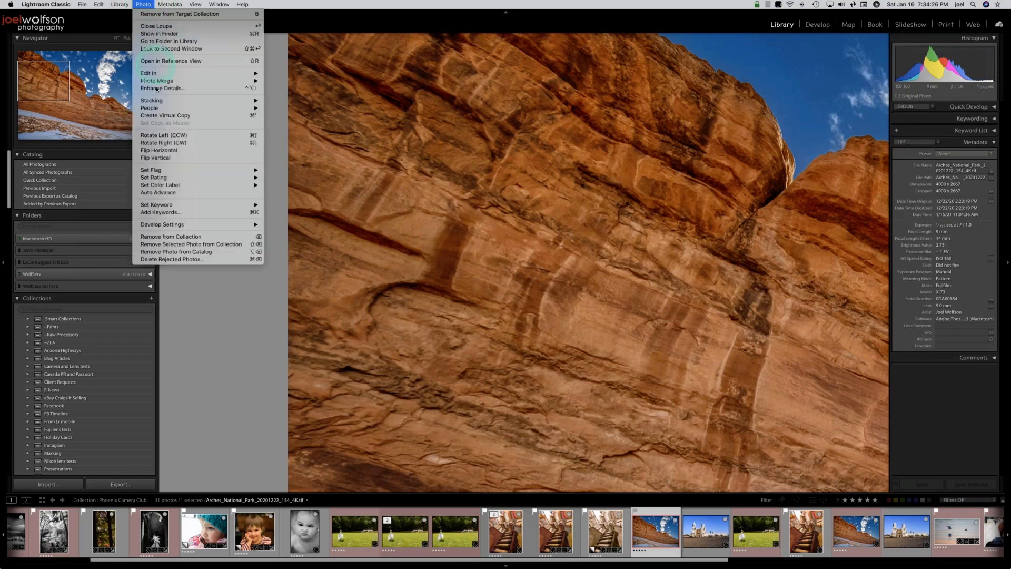
click(158, 80)
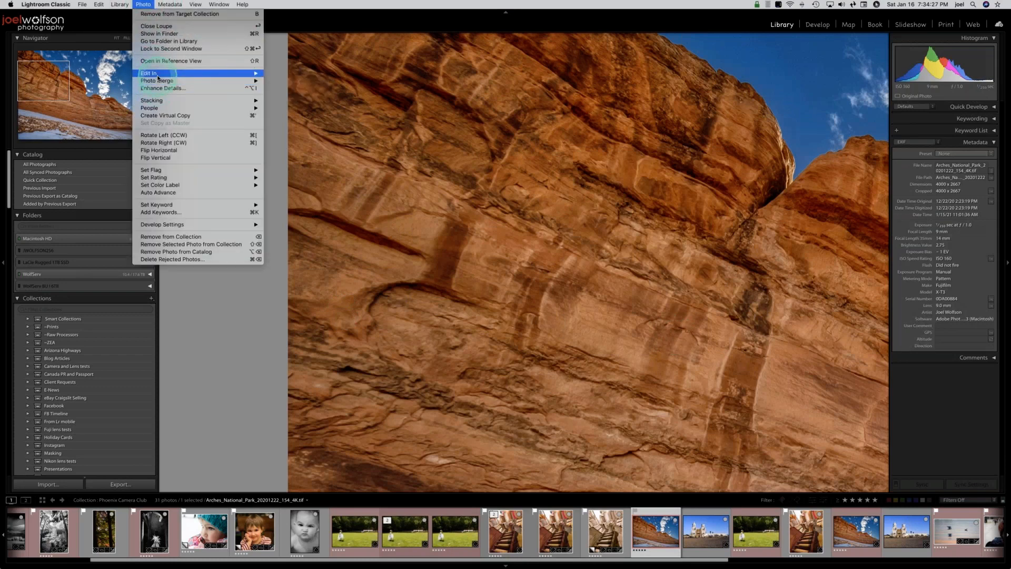
mouse_move(158, 77)
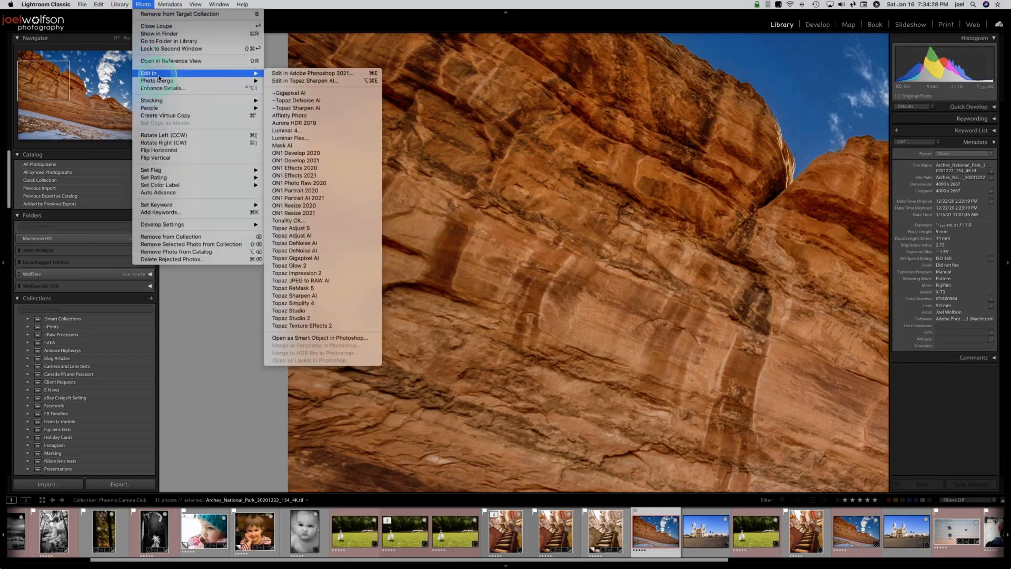
click(296, 107)
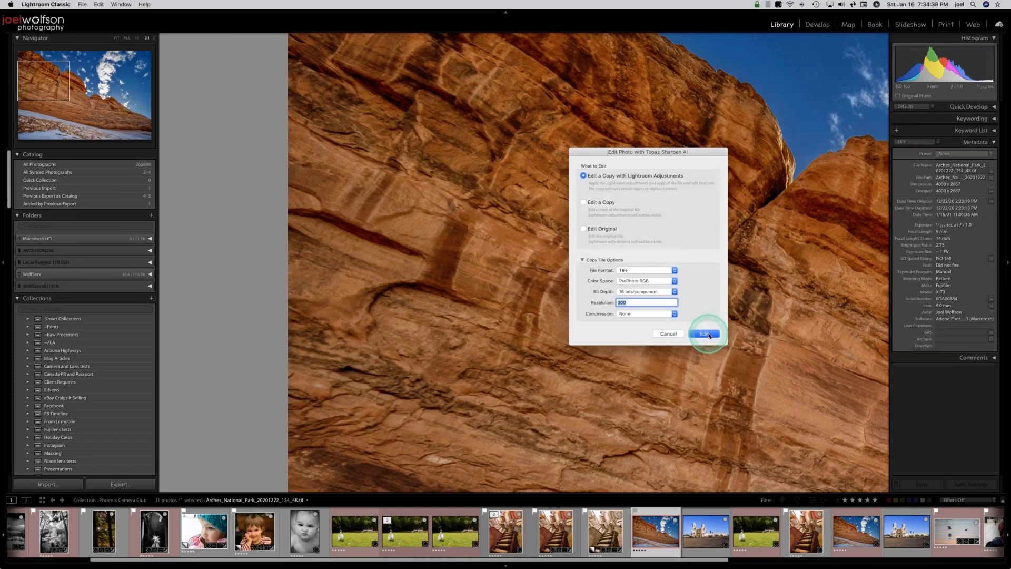
click(709, 335)
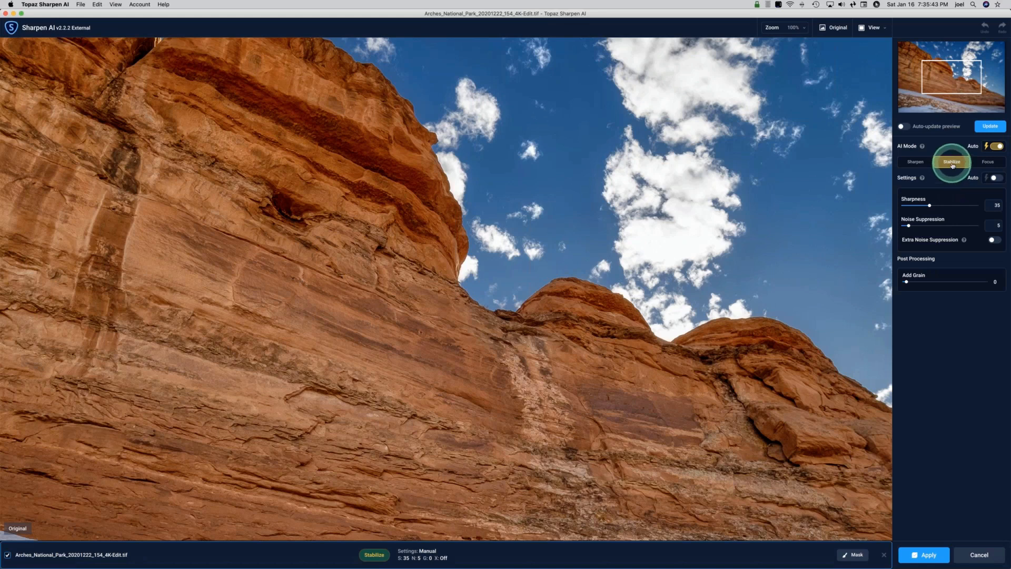
Try the Sharpen, Stabilize and Focus modes in turn and restore the automatic AI mode.
click(922, 163)
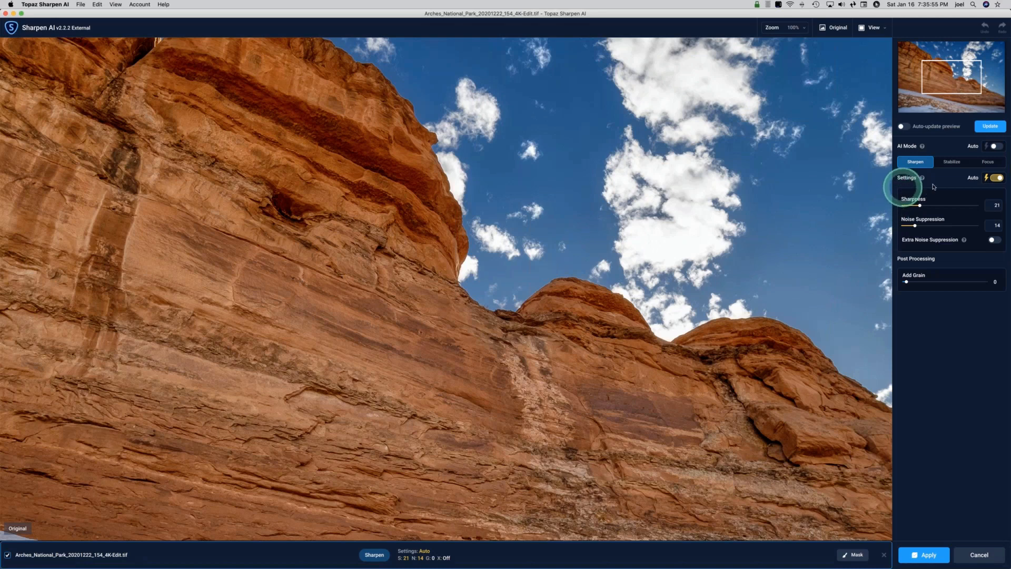
click(953, 165)
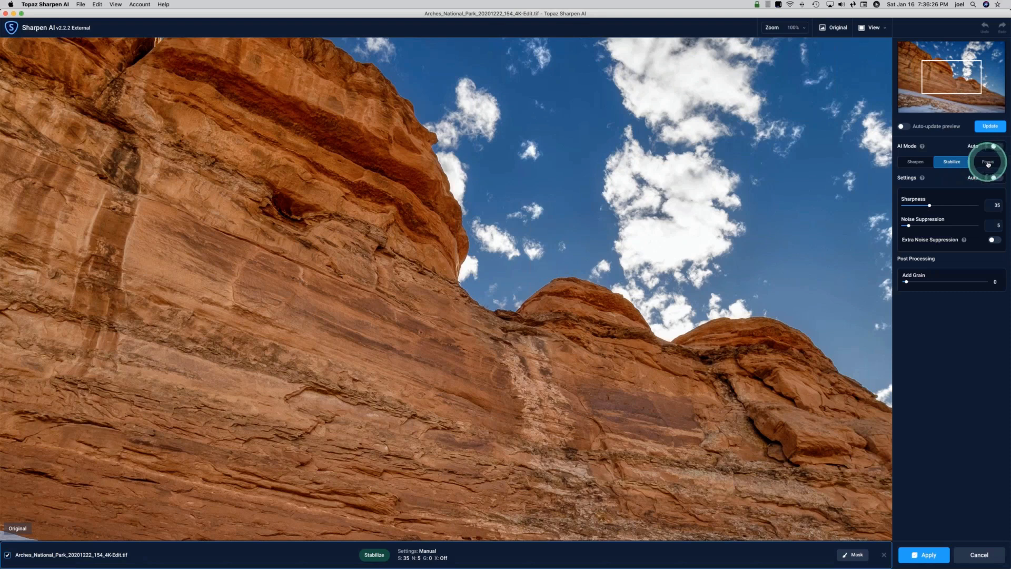
click(982, 162)
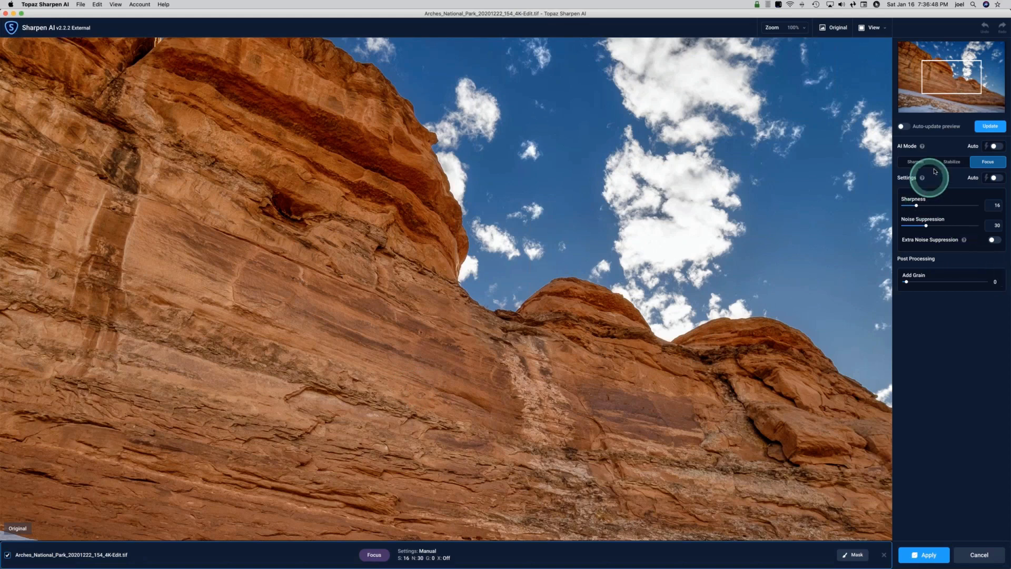
click(997, 146)
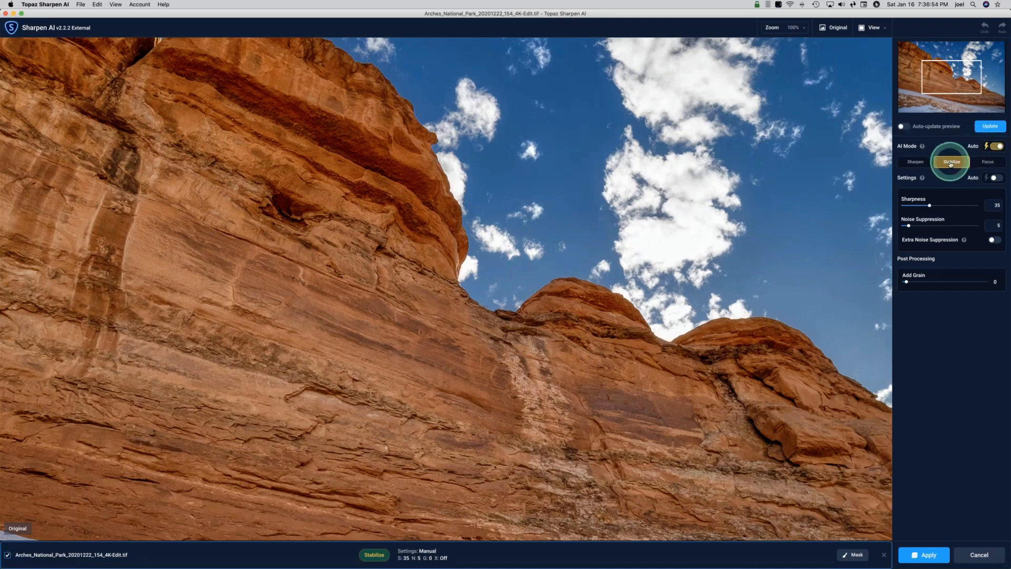
Apply the automatic sharpening settings and lower Noise Suppression to 5.
click(997, 179)
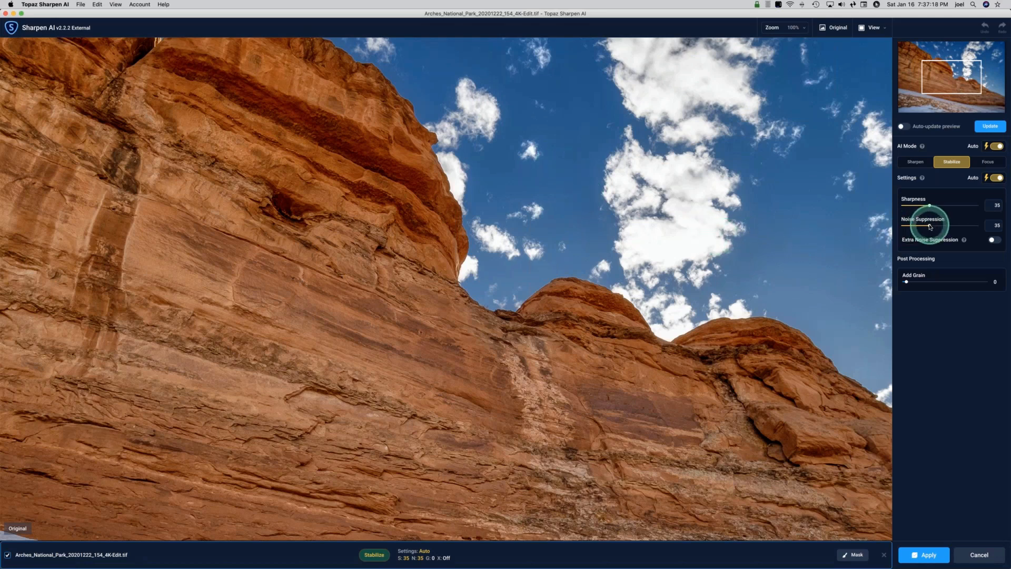
drag(930, 227, 909, 227)
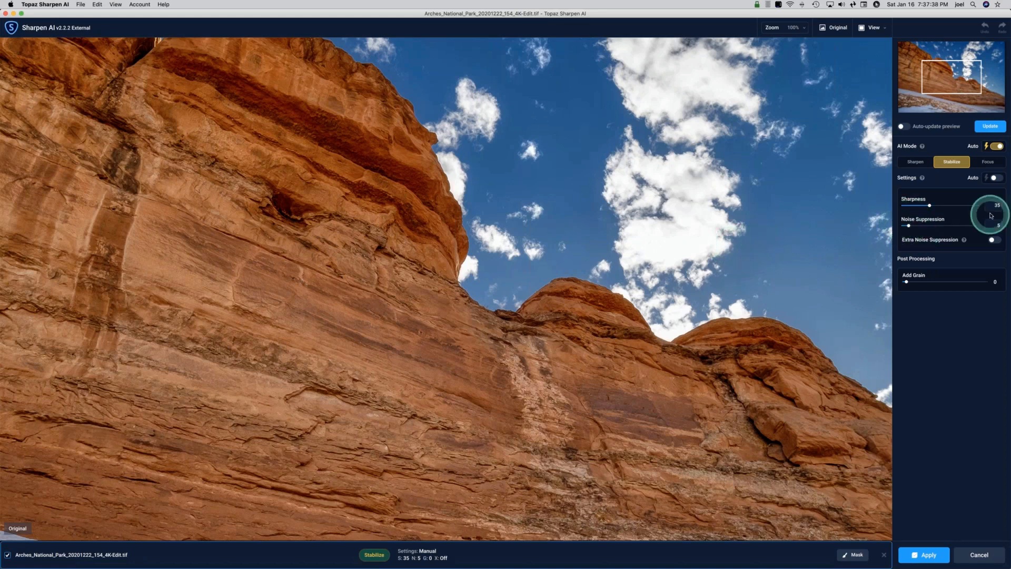
Turn on automatic preview updates and compare the original with the Stabilize preview side by side.
click(904, 126)
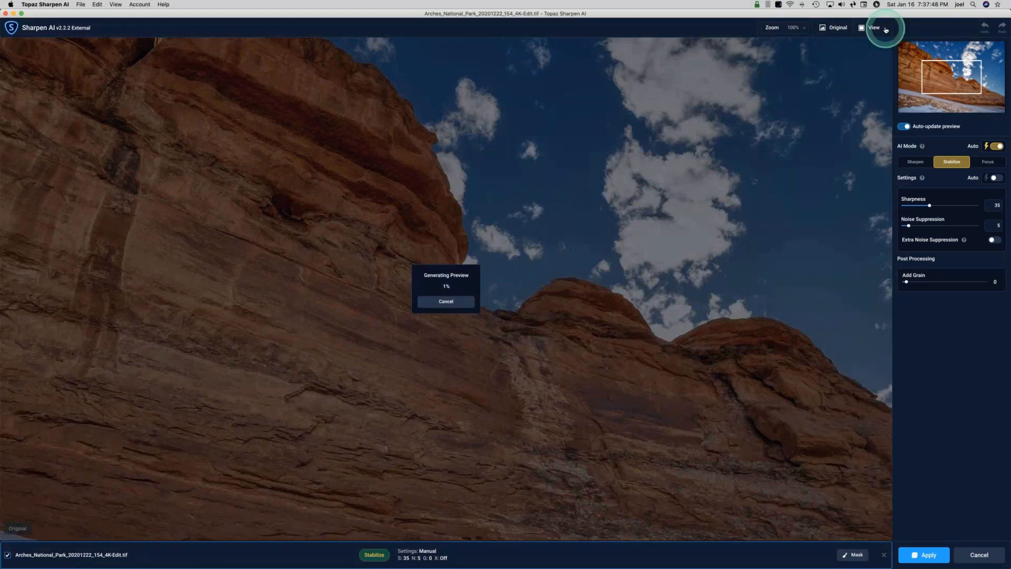
click(886, 30)
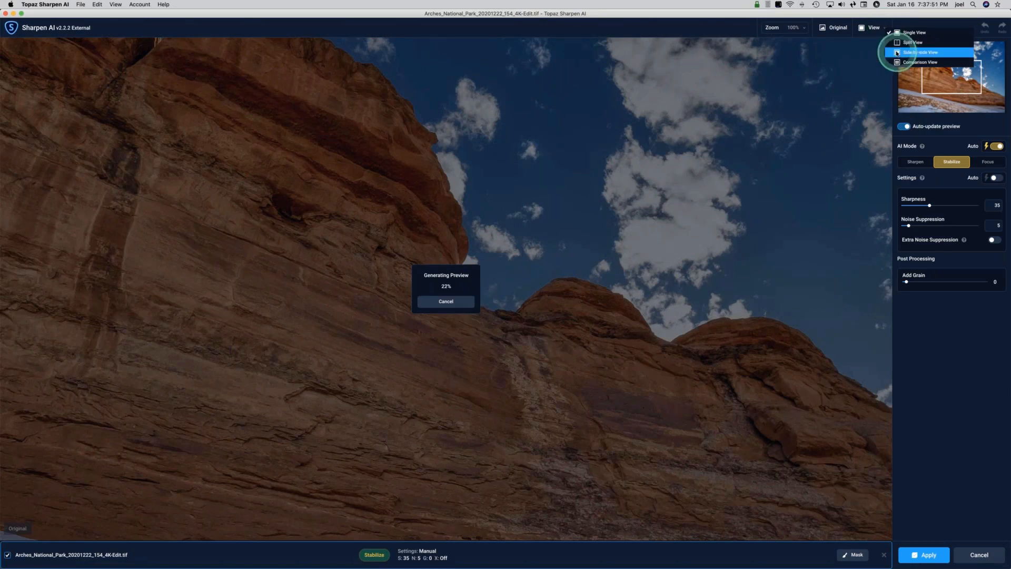
click(898, 53)
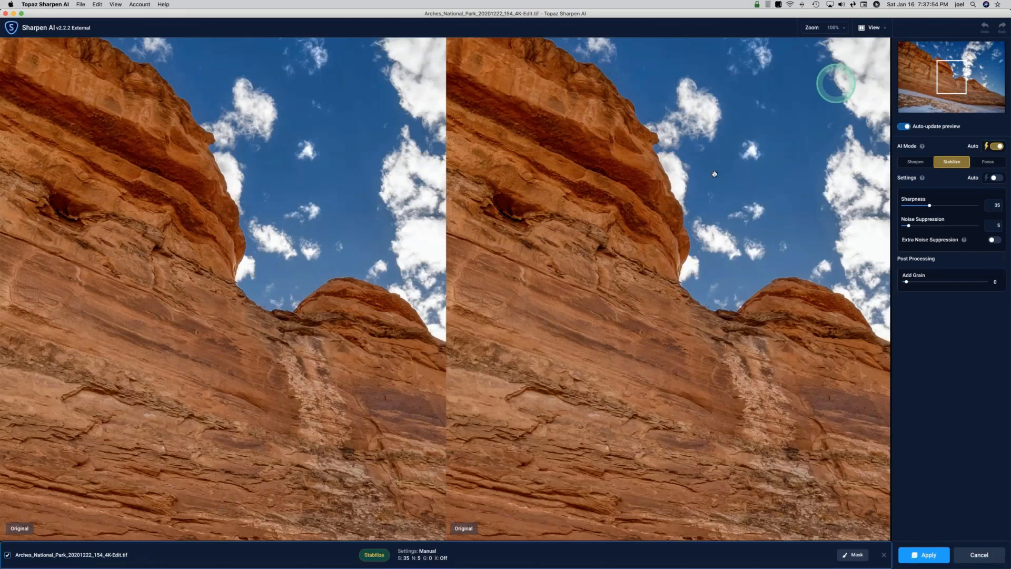
click(707, 180)
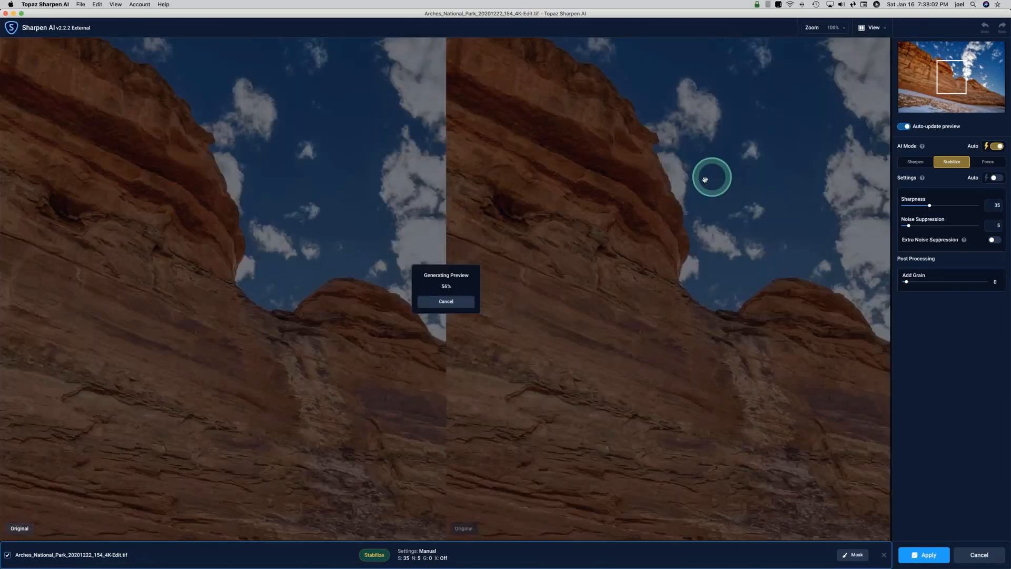
click(639, 254)
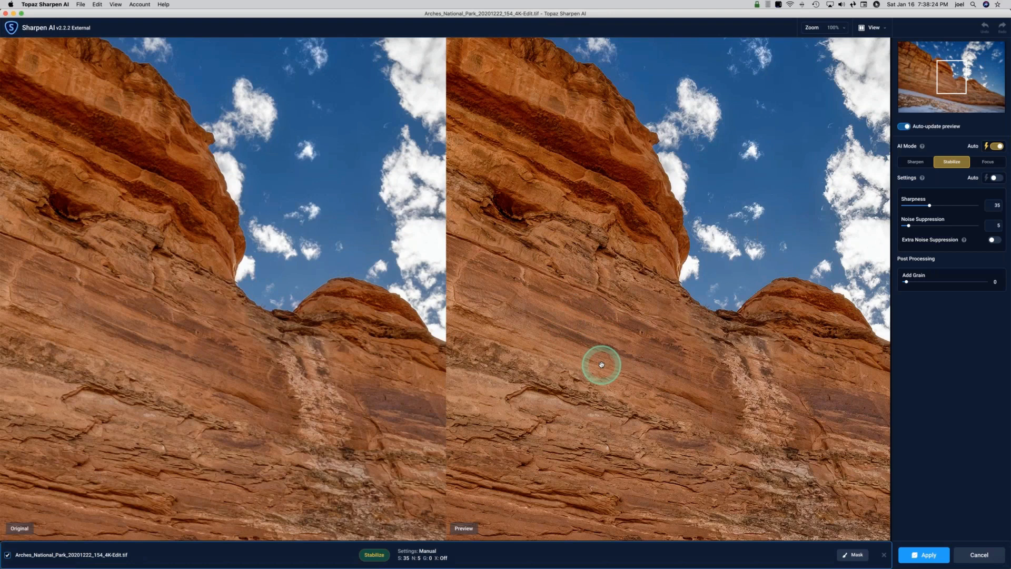
Examine the upper-left cliff, comparing its rock detail in the original and the Stabilize preview.
click(947, 80)
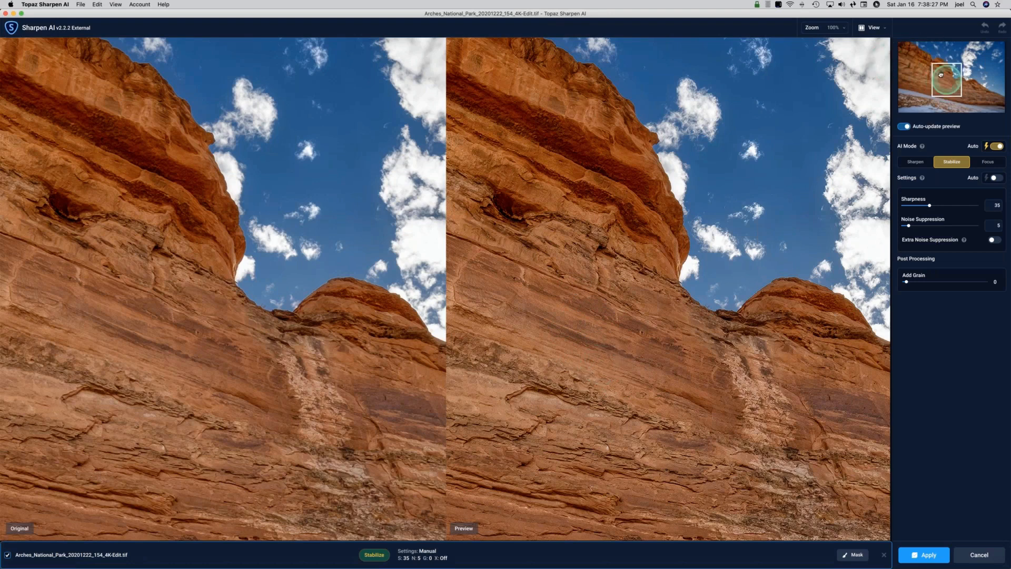
drag(941, 75, 910, 54)
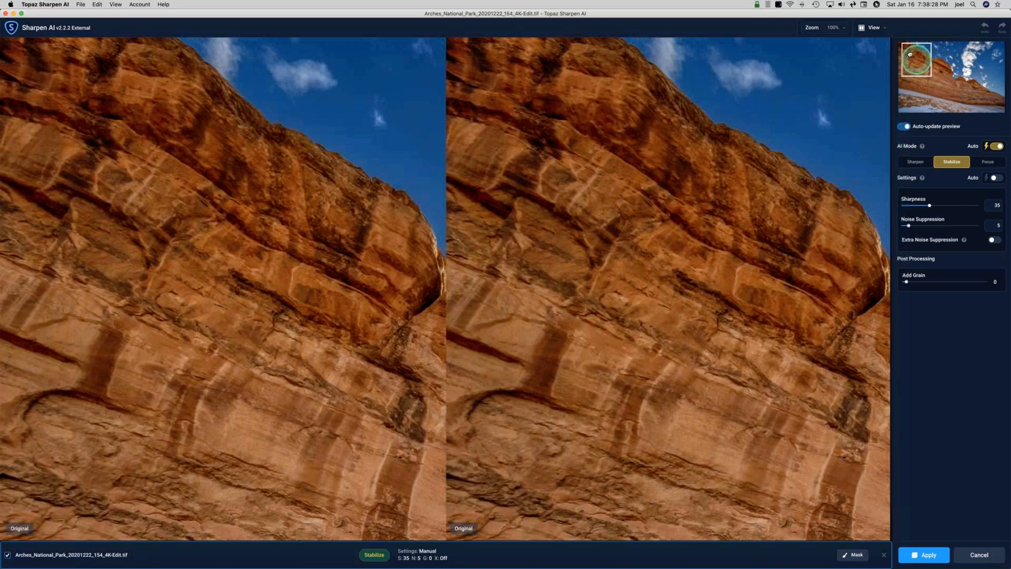
drag(910, 54, 906, 54)
click(740, 245)
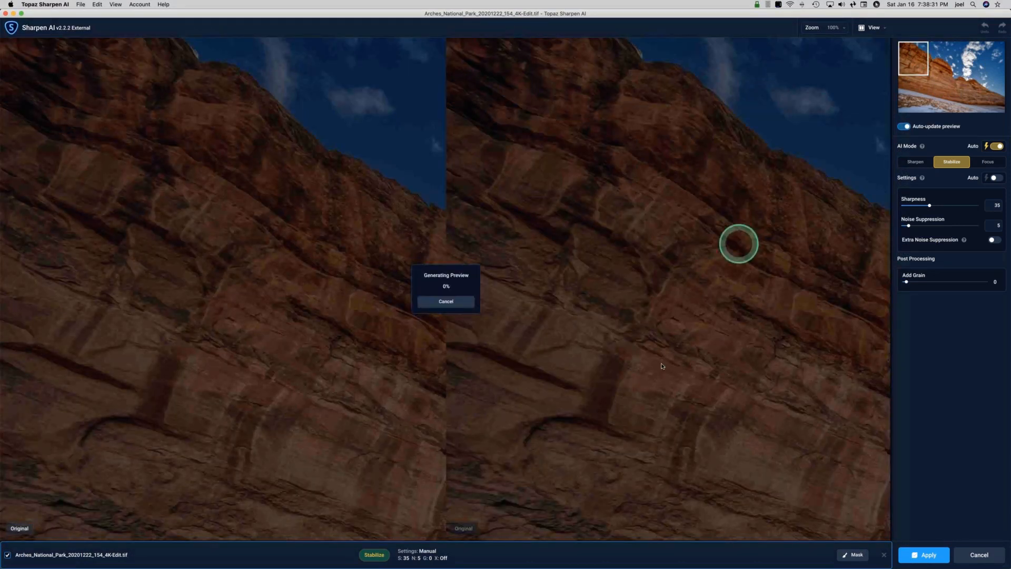
click(602, 347)
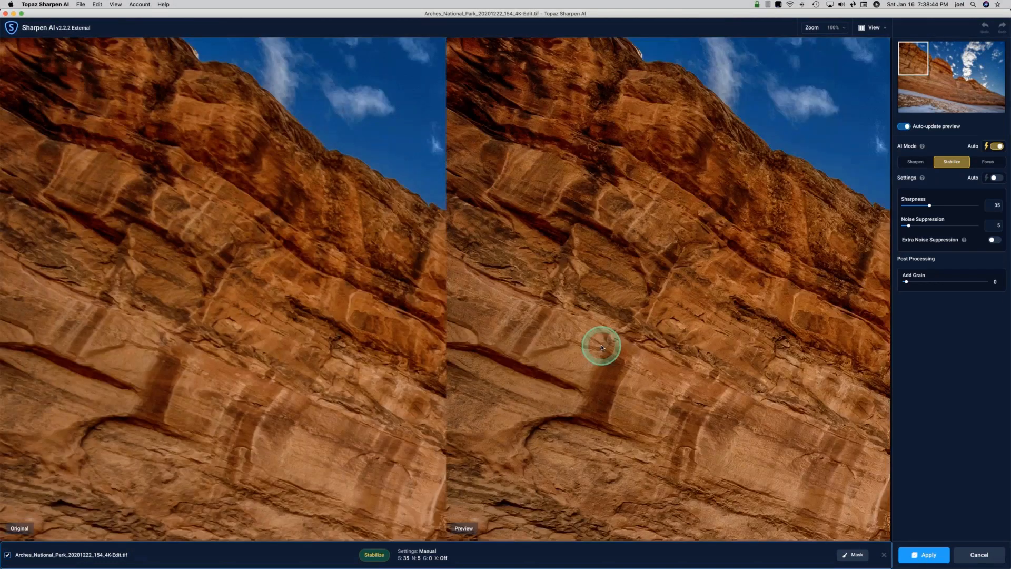
click(477, 343)
click(695, 348)
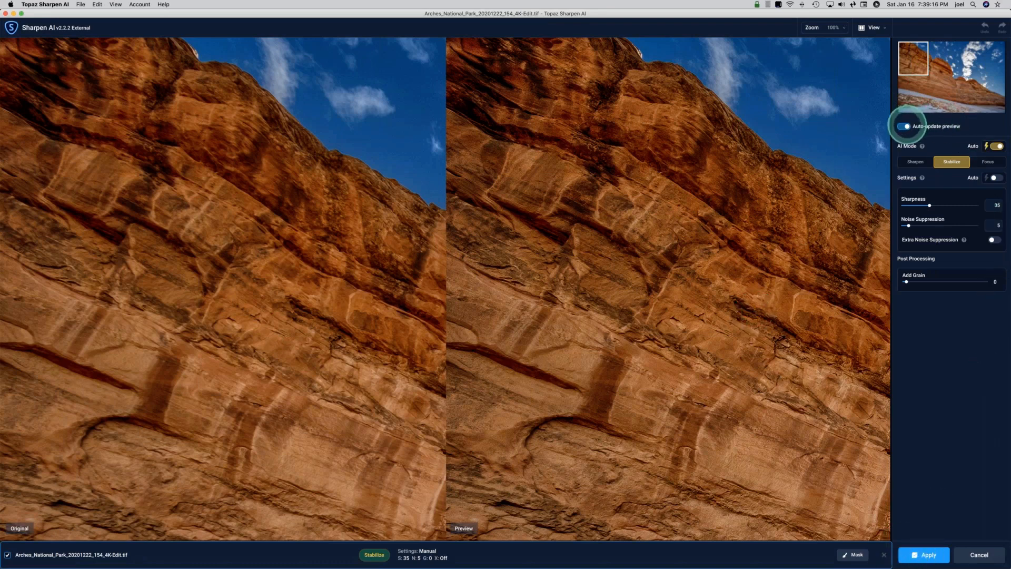
Turn off automatic preview updates and show the whole photo in Single View.
click(904, 126)
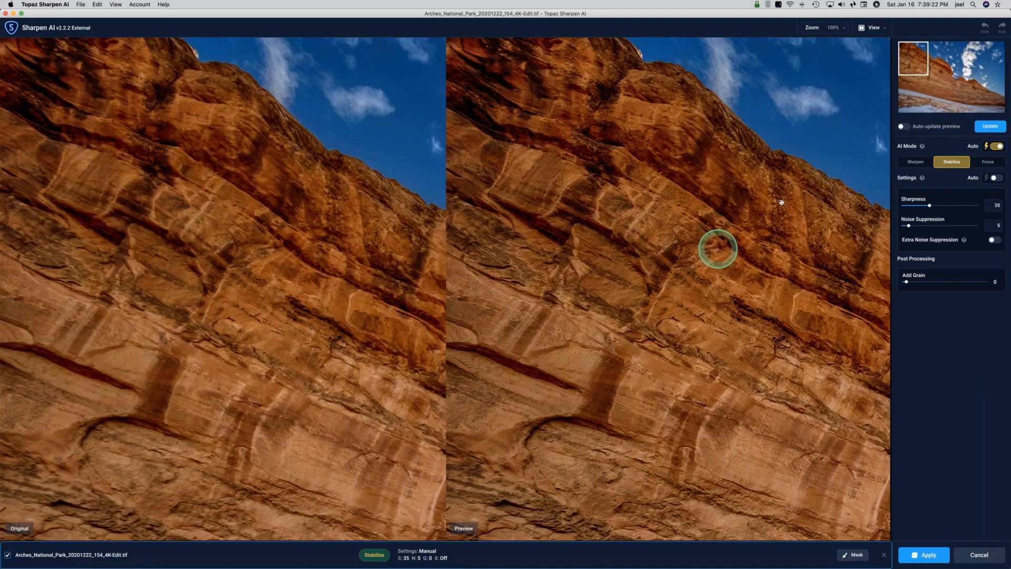
click(843, 28)
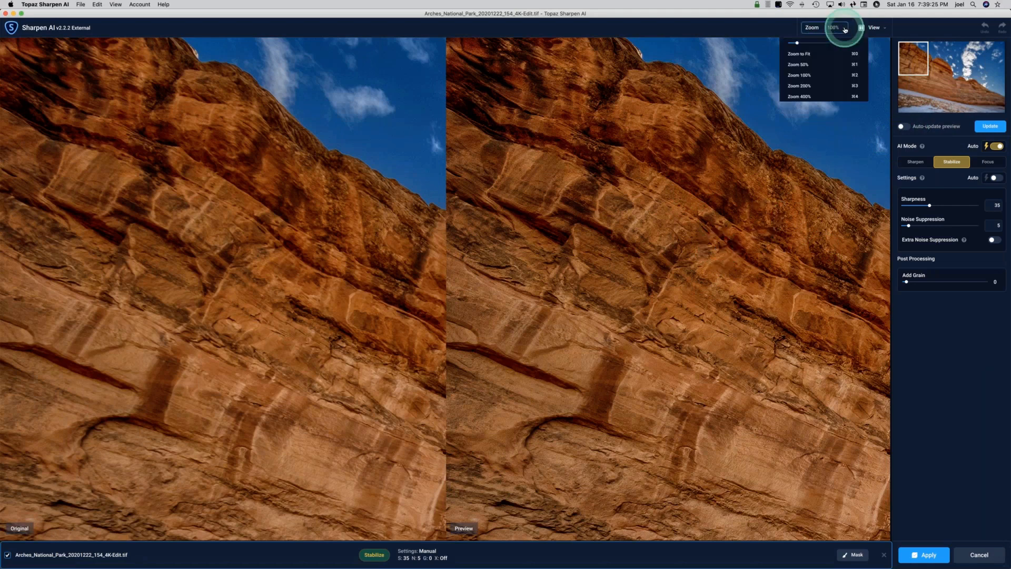
click(818, 54)
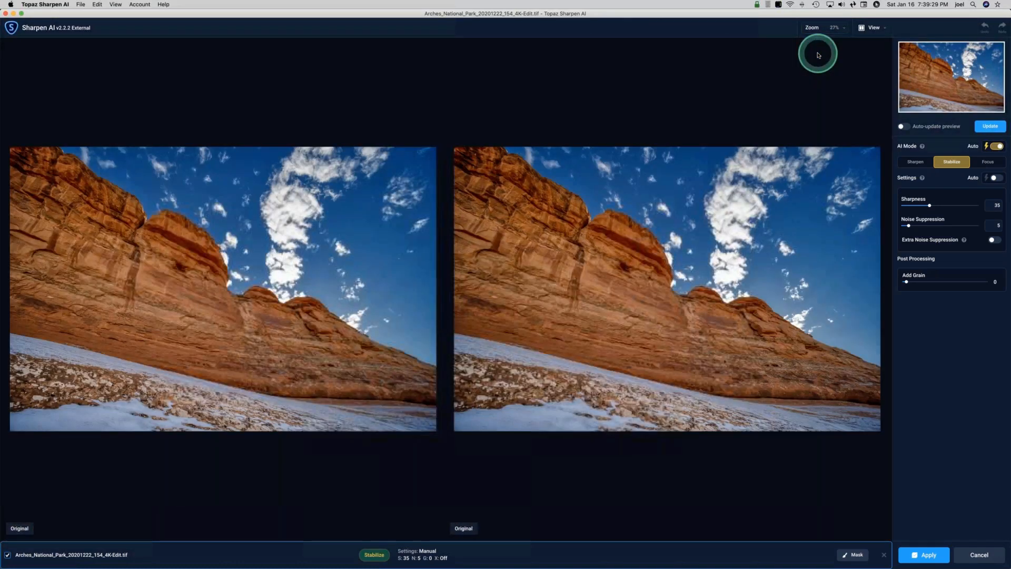
click(815, 27)
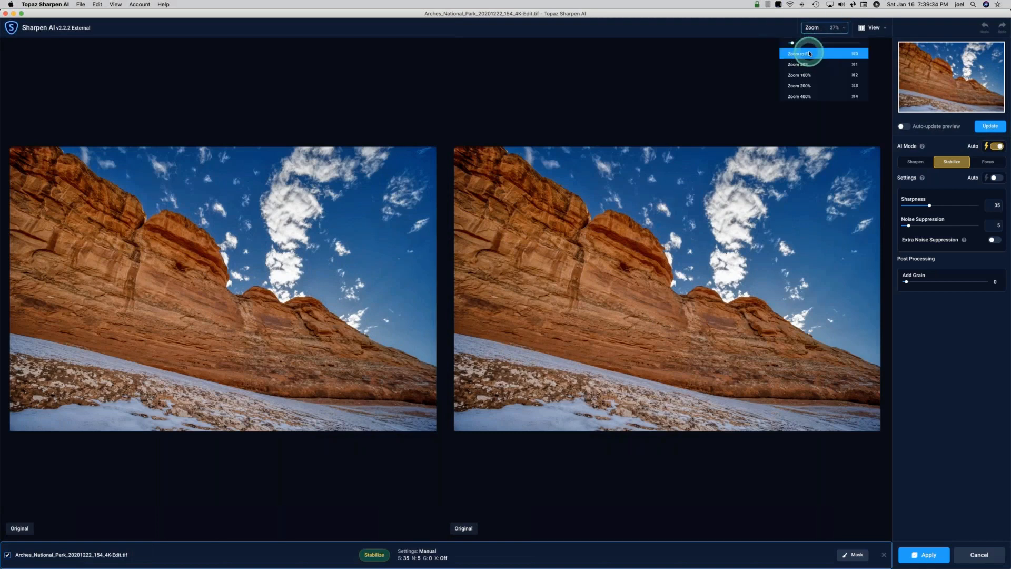
click(809, 53)
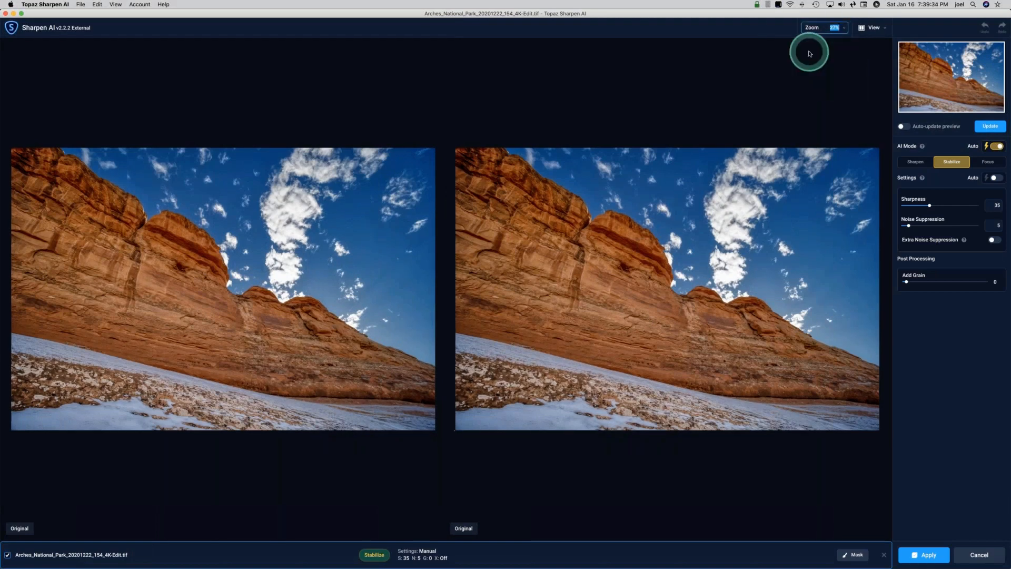
click(885, 27)
click(898, 32)
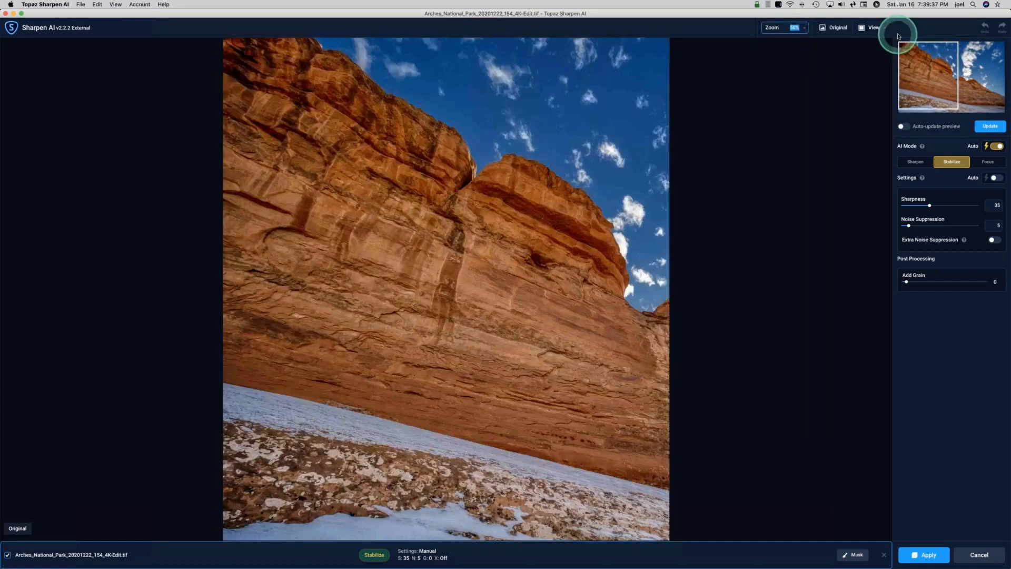
click(457, 349)
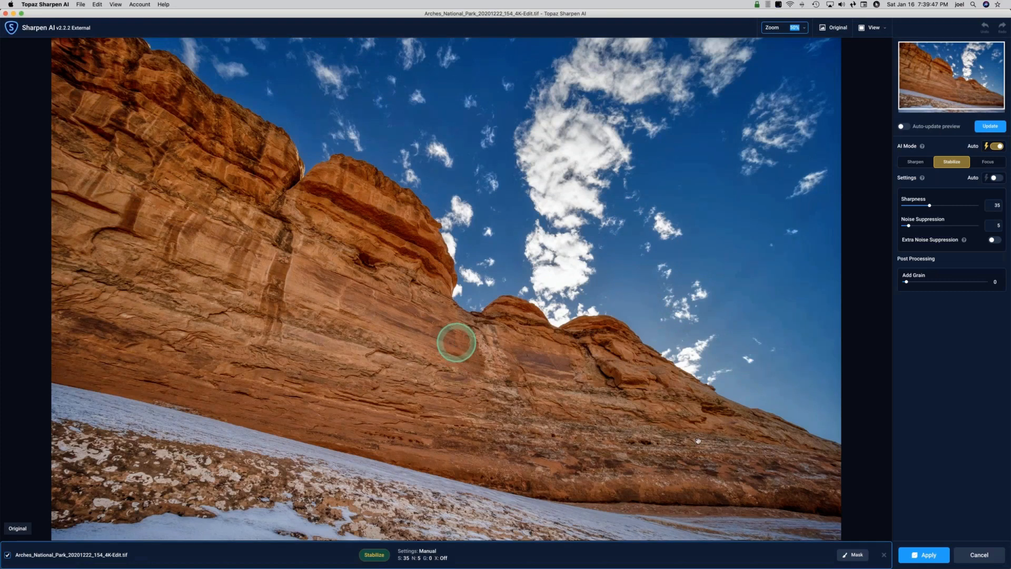
Start a mask for the sharpening and set its brush to subtract.
click(854, 554)
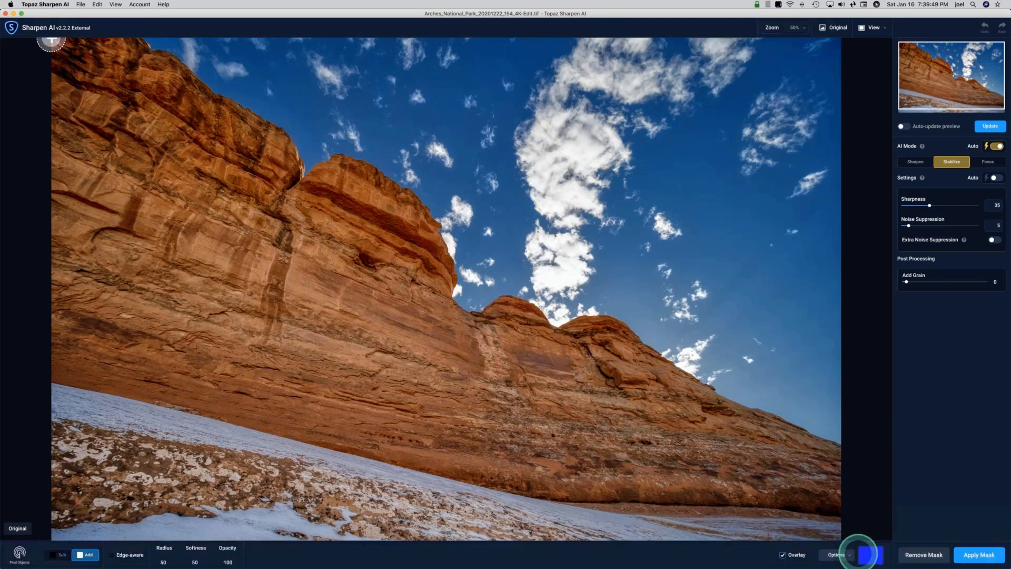
click(816, 530)
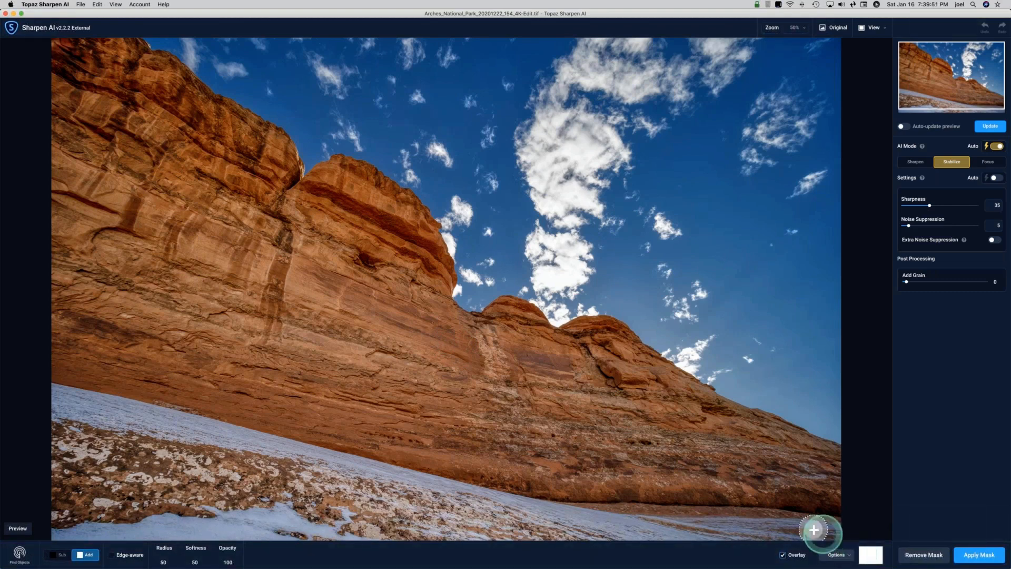
click(694, 470)
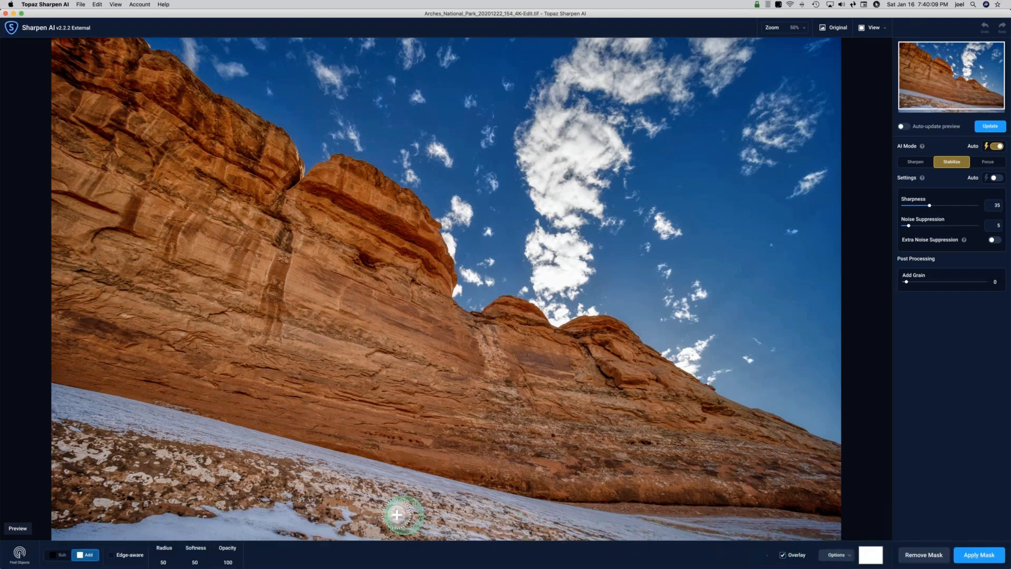
click(63, 555)
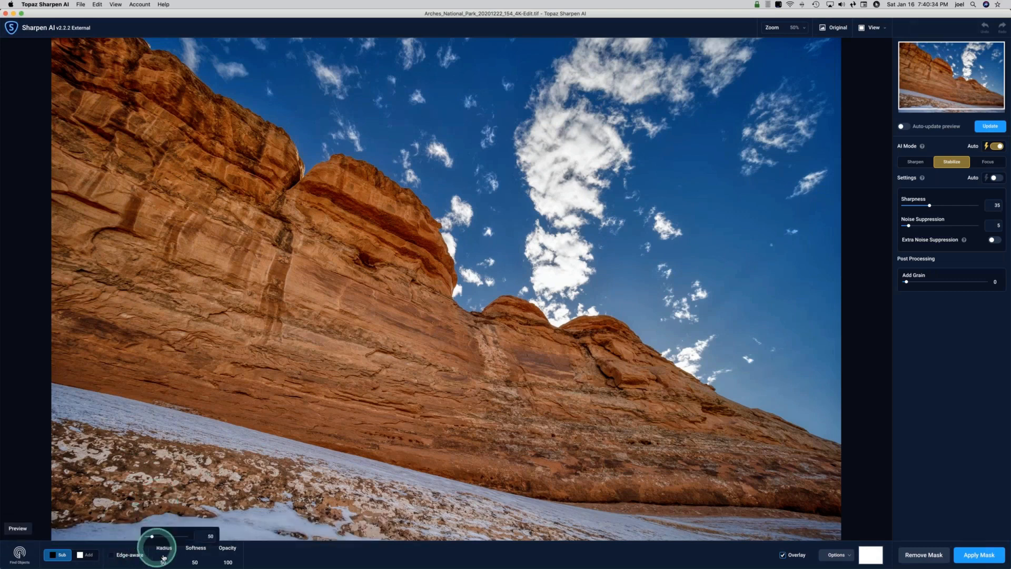
Set the subtract brush to a radius of 388 and an opacity of 80, keeping the softness at 50.
click(197, 556)
mouse_move(278, 565)
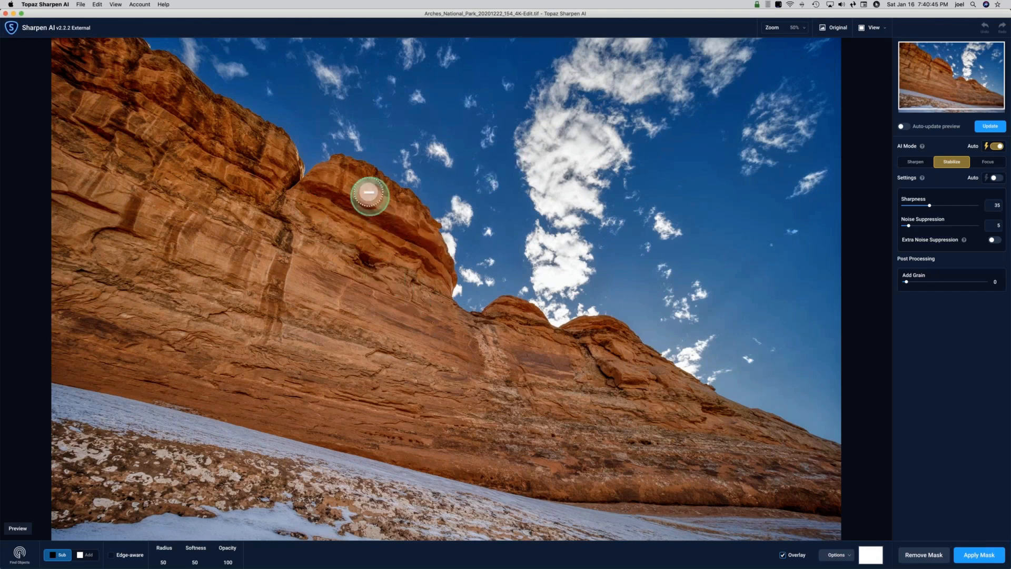
mouse_move(205, 544)
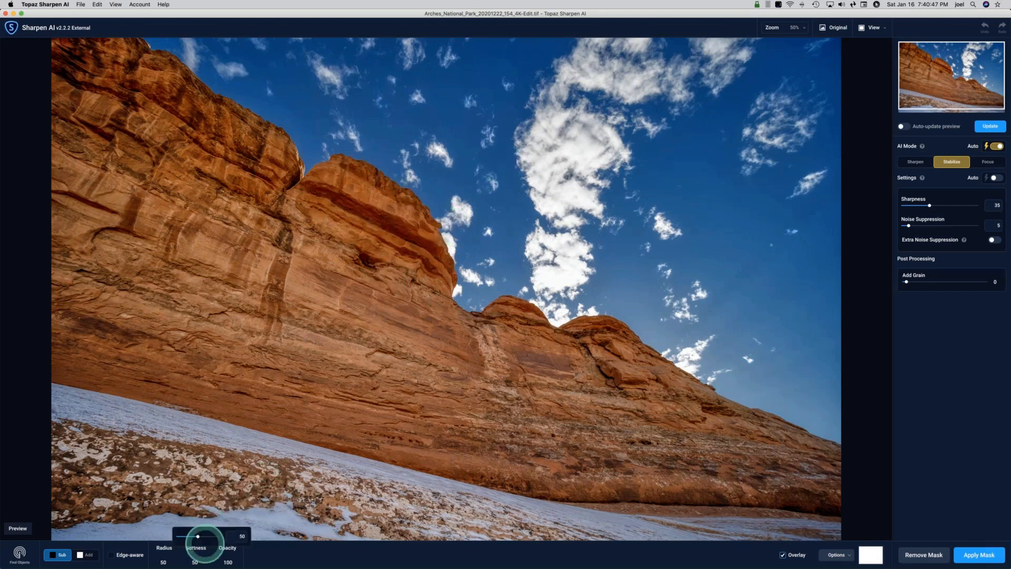
mouse_move(164, 551)
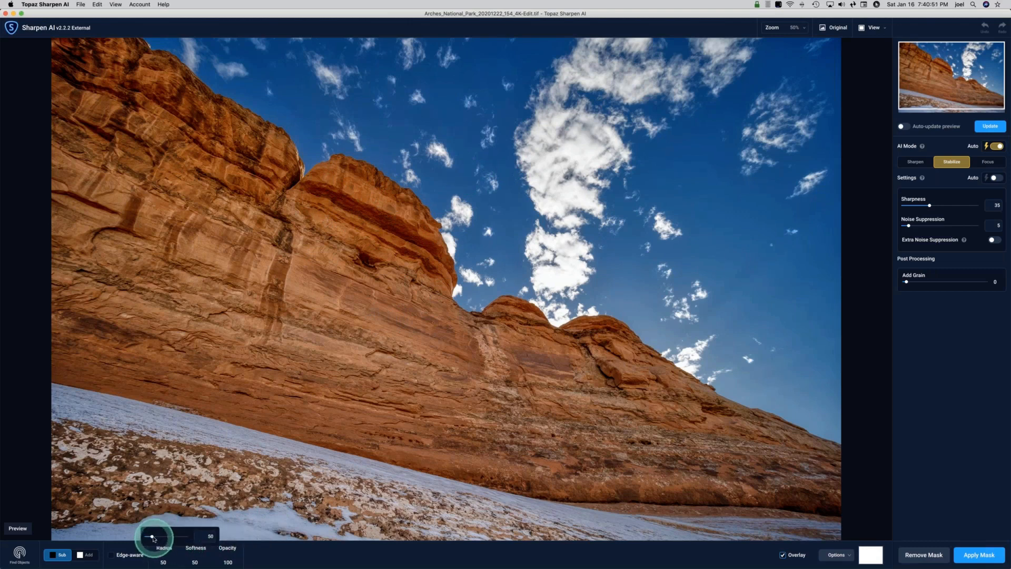
drag(154, 539, 176, 537)
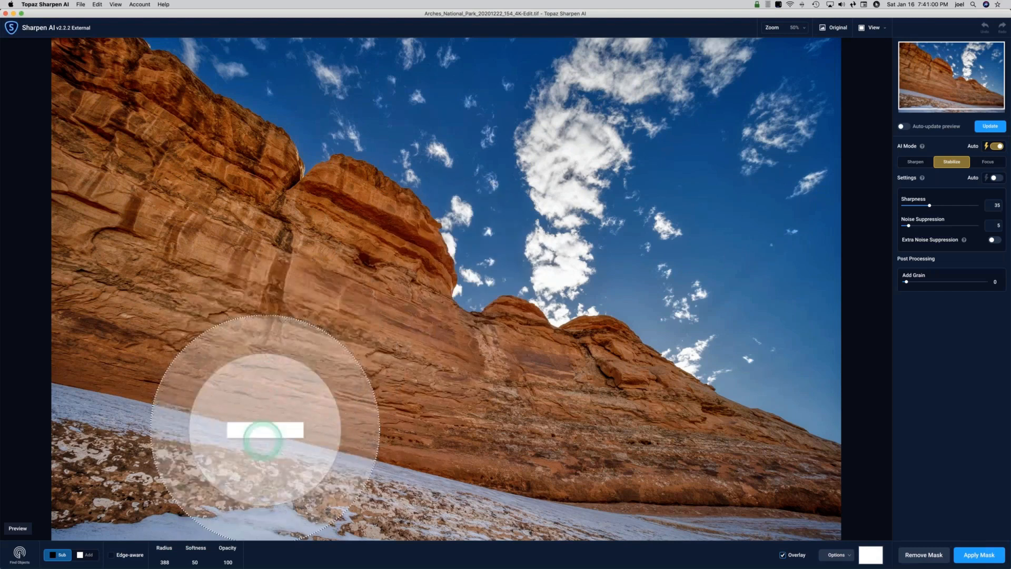
click(227, 560)
drag(247, 536, 238, 536)
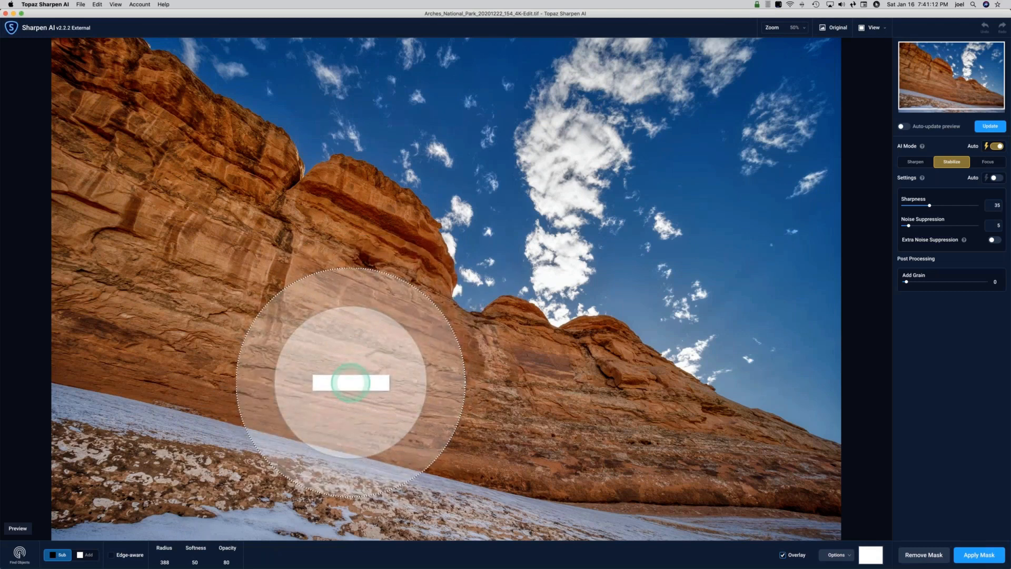
Brush the central cliff and the sky above it out of the sharpening, apply the mask and process the photo.
mouse_move(327, 378)
mouse_down()
mouse_move(380, 125)
mouse_move(441, 90)
mouse_move(452, 248)
mouse_move(443, 419)
mouse_move(529, 282)
mouse_move(585, 82)
mouse_move(578, 90)
mouse_up()
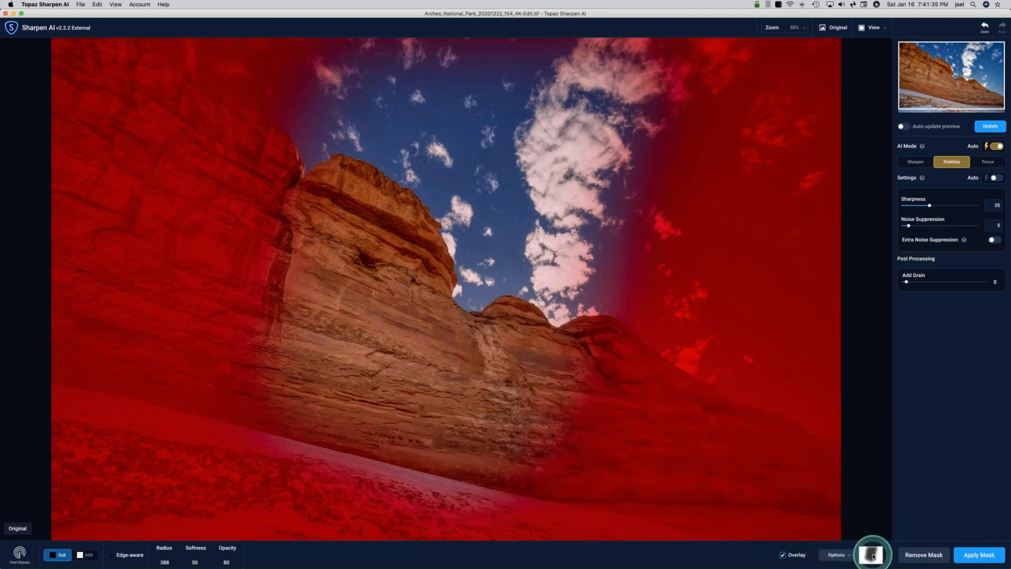
mouse_move(873, 553)
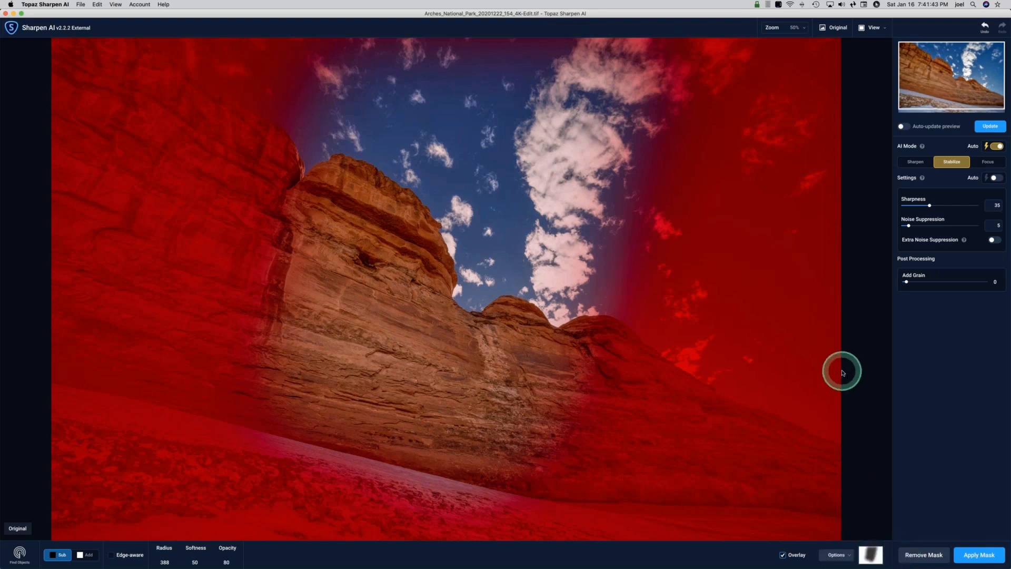
click(984, 556)
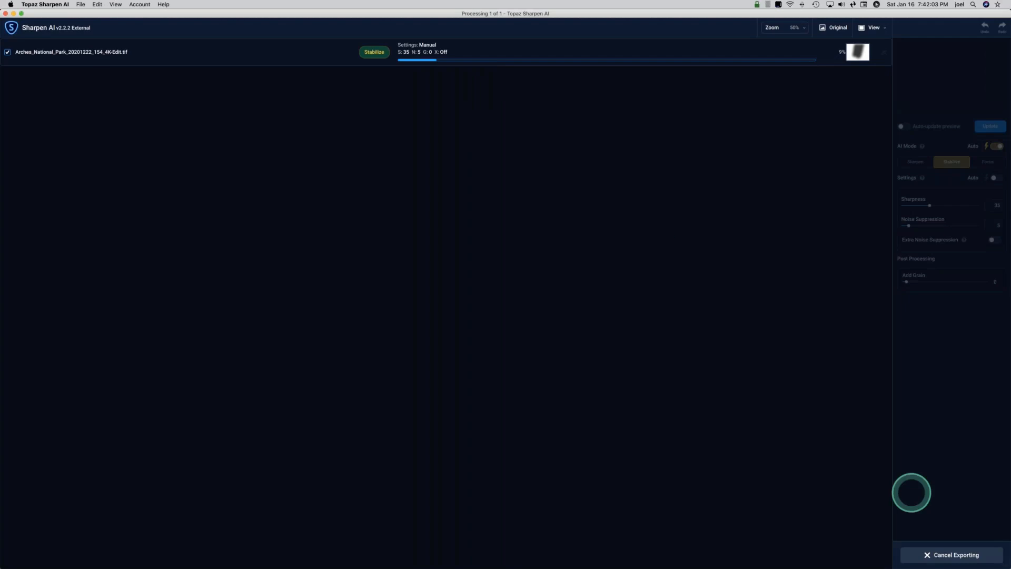
Cancel the Stabilize export and leave Sharpen AI without applying the sharpening.
mouse_move(945, 557)
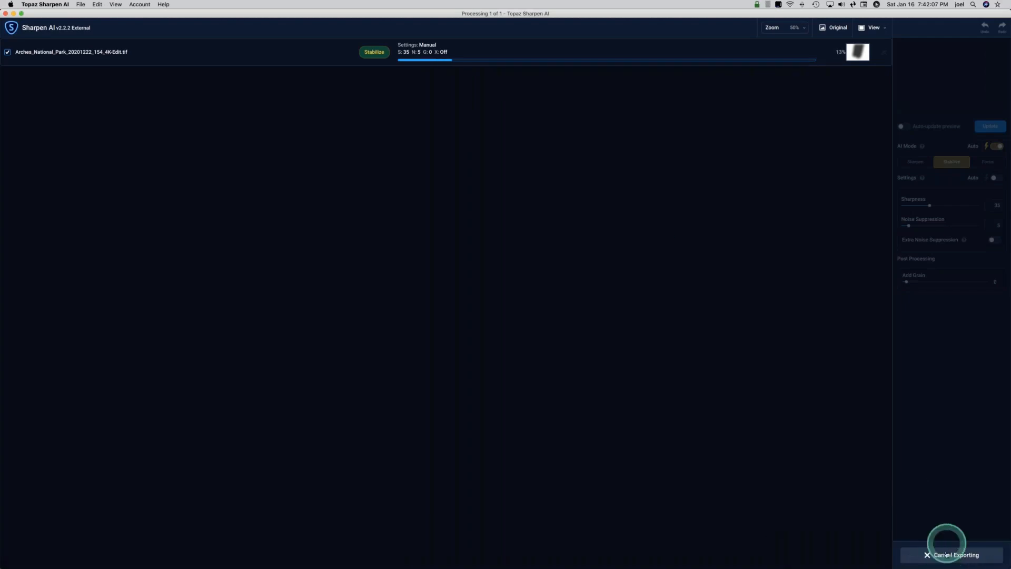
click(946, 555)
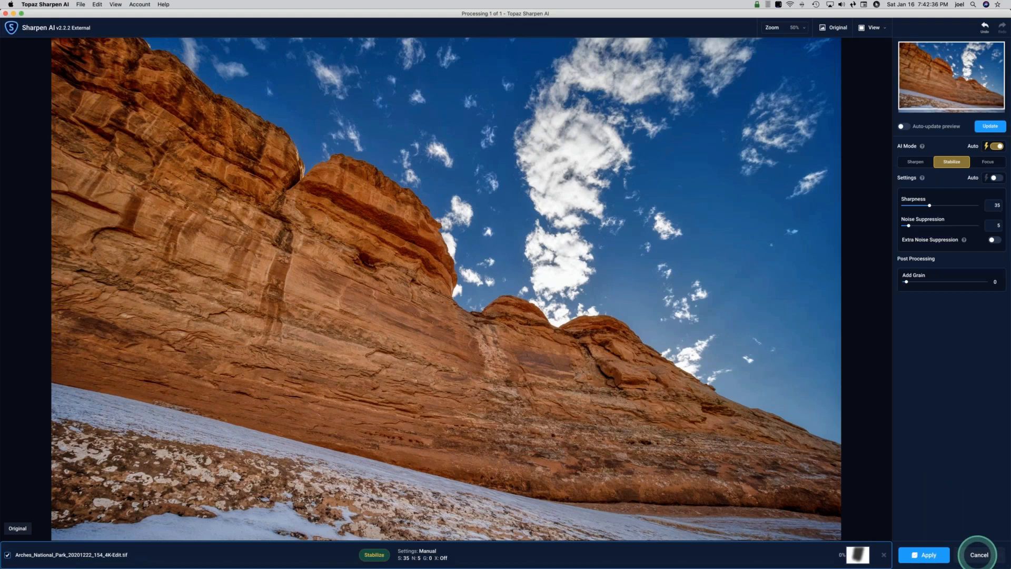
click(977, 554)
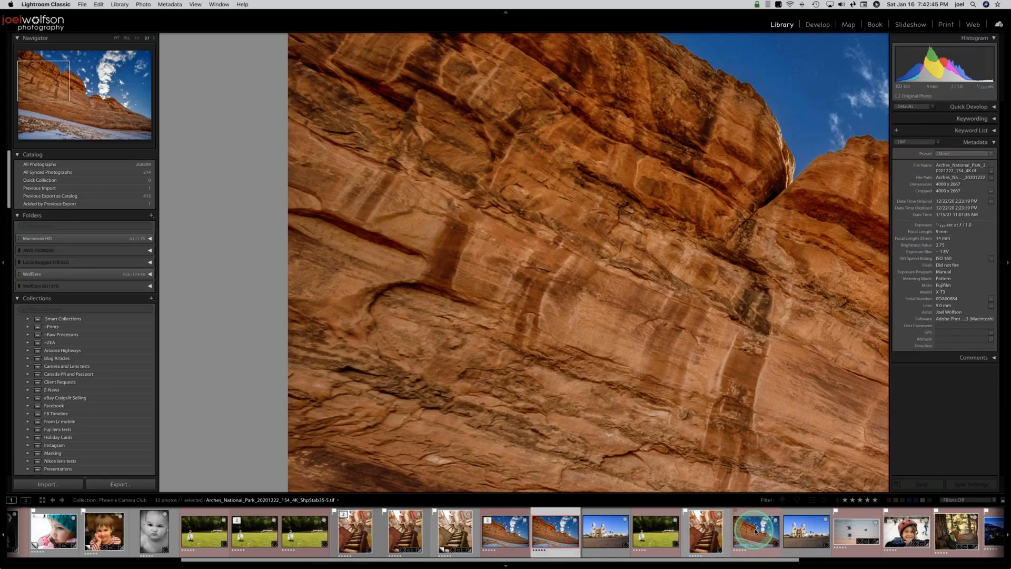
Compare the Arches photo with its ShpStab35-5 version side by side, examining the upper-left cliff.
super+click(756, 531)
key(c)
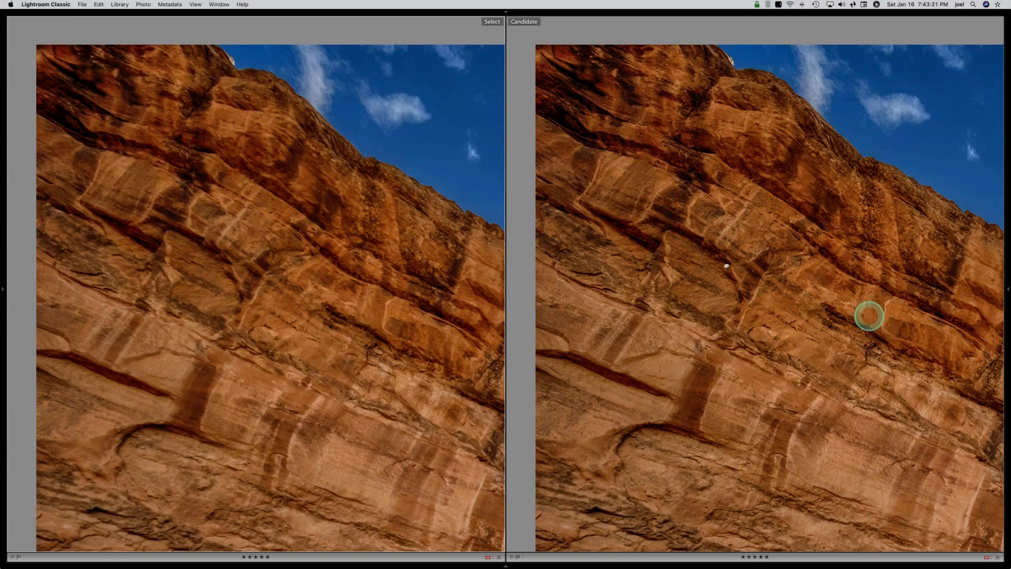
drag(869, 315, 809, 289)
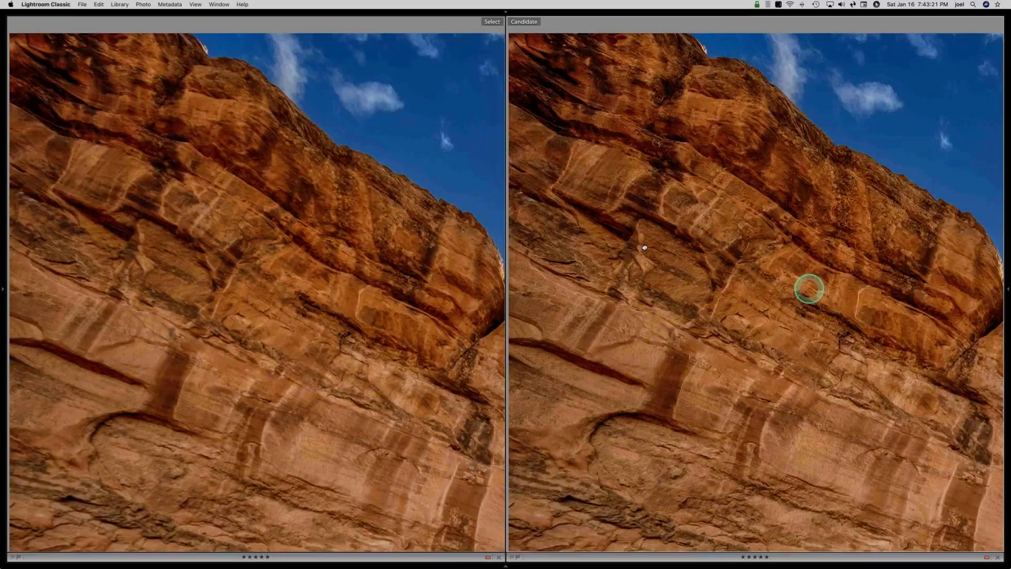
click(809, 289)
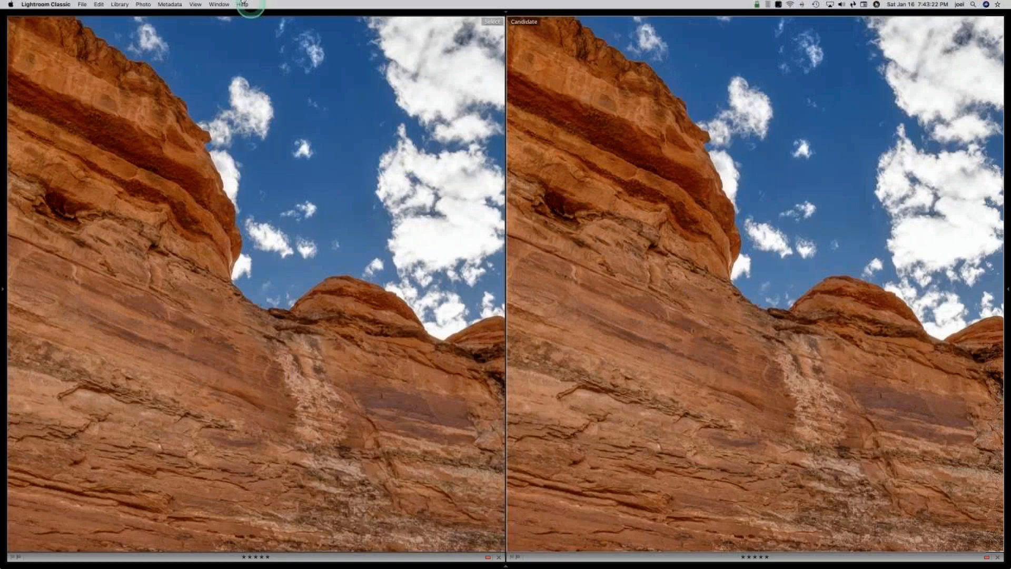
Examine the central cliff and the lower-right slope with the snow, comparing their detail in both versions.
click(417, 179)
click(592, 375)
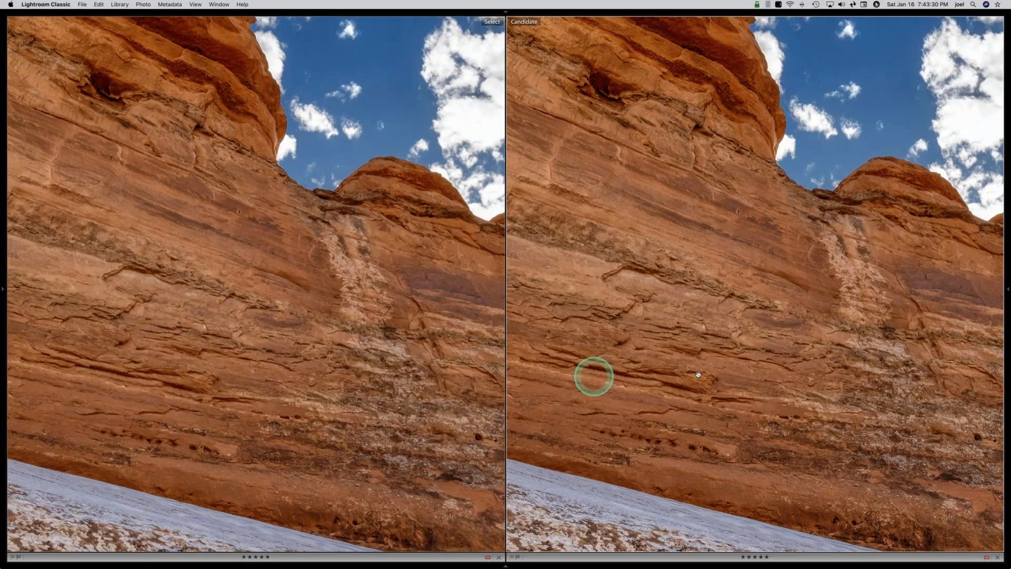
click(887, 286)
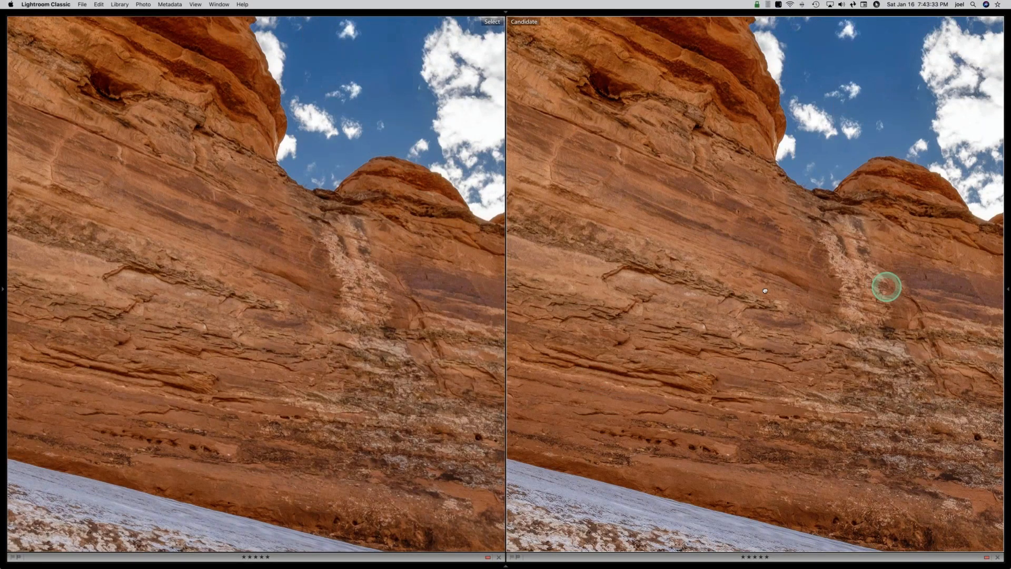
drag(765, 291, 685, 293)
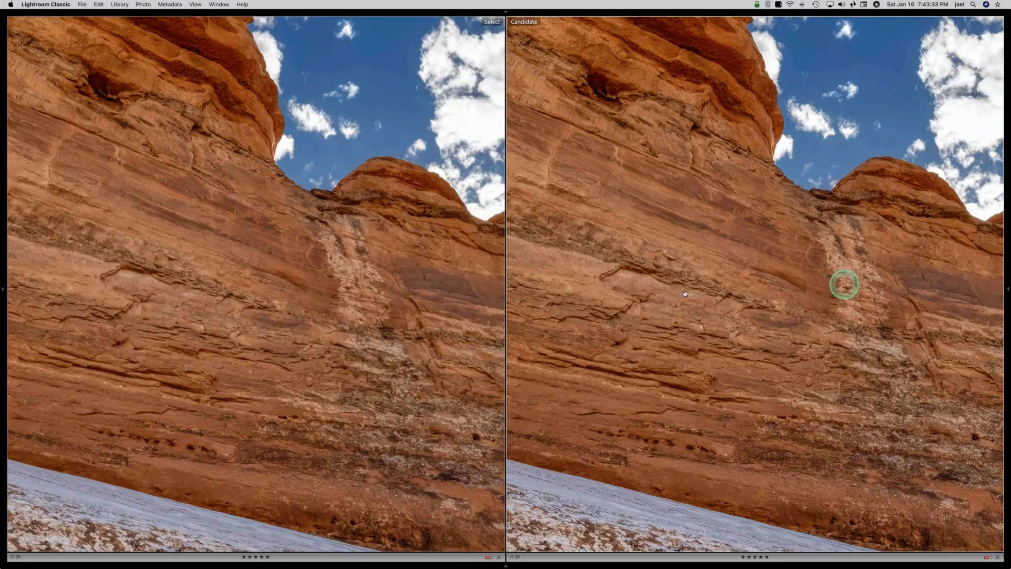
click(292, 94)
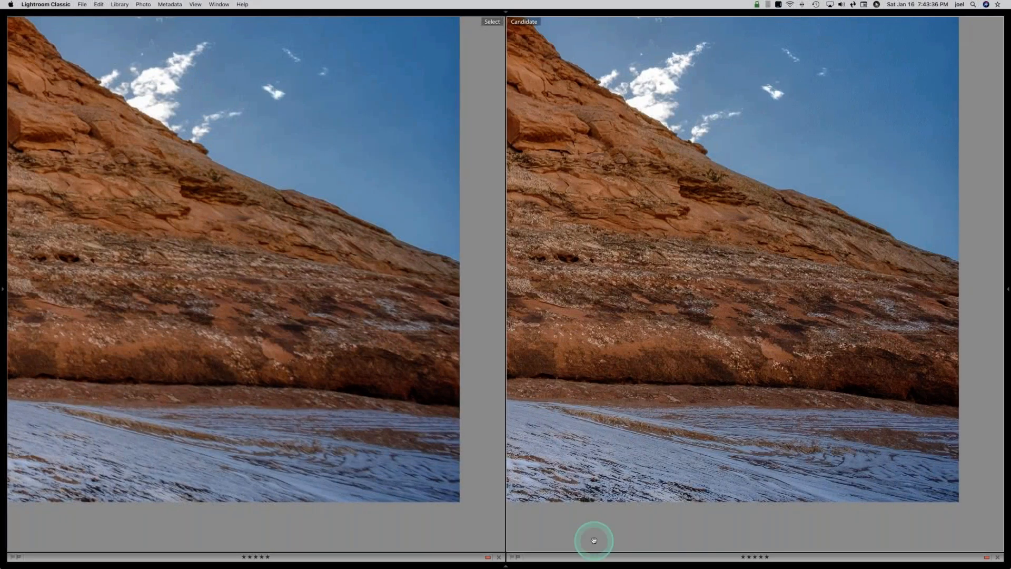
click(226, 279)
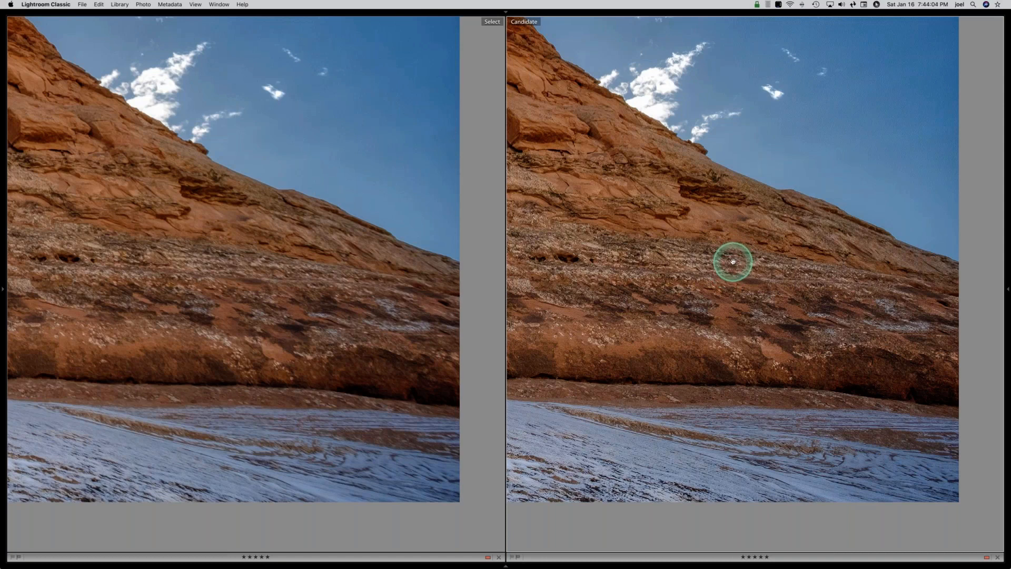
Leave the full-screen comparison and show the San Xavier Mission photo on its own, first fitted and finally at actual size.
key(shift+Tab)
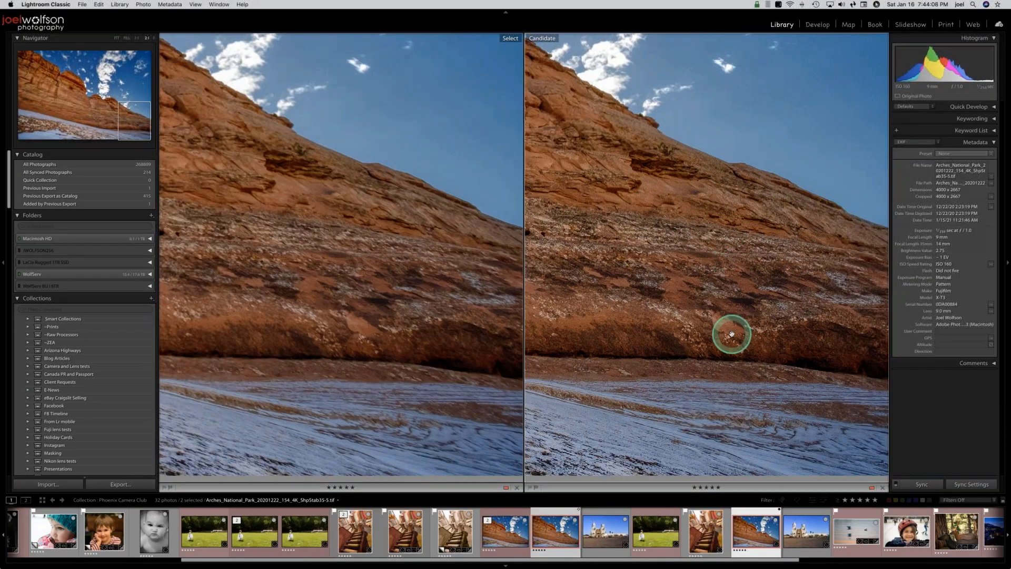
key(super+z)
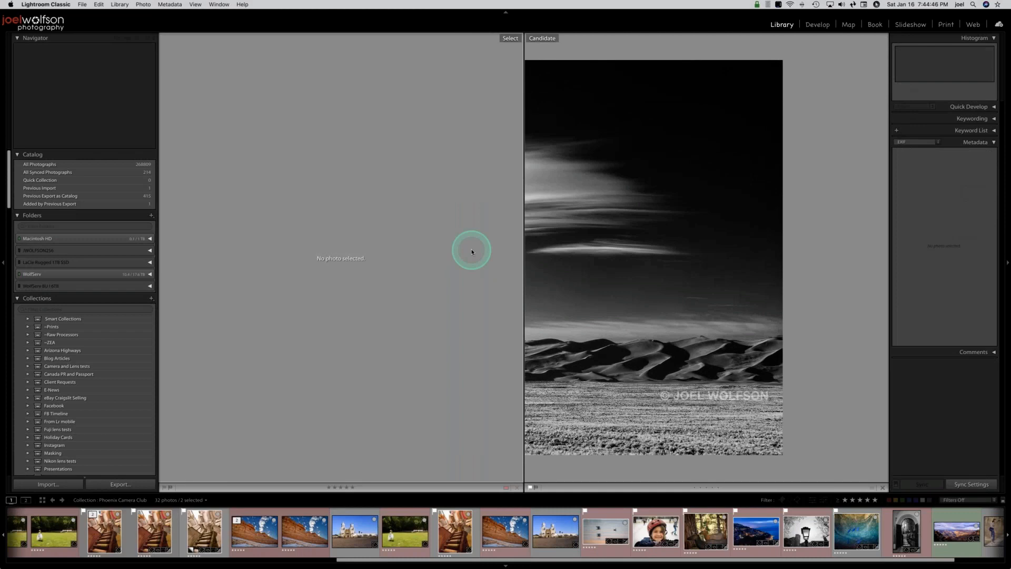
click(881, 538)
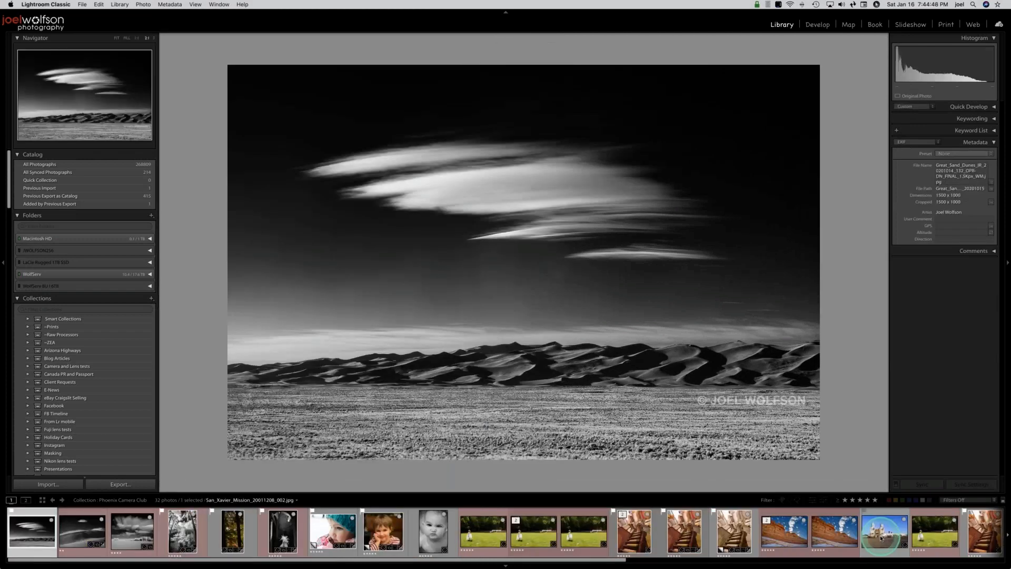
click(119, 38)
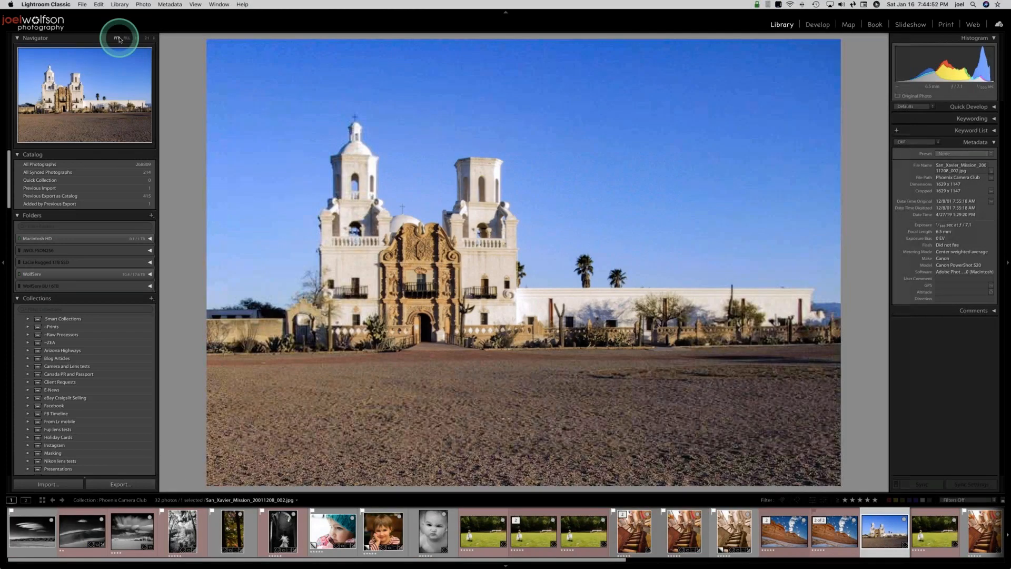
click(501, 441)
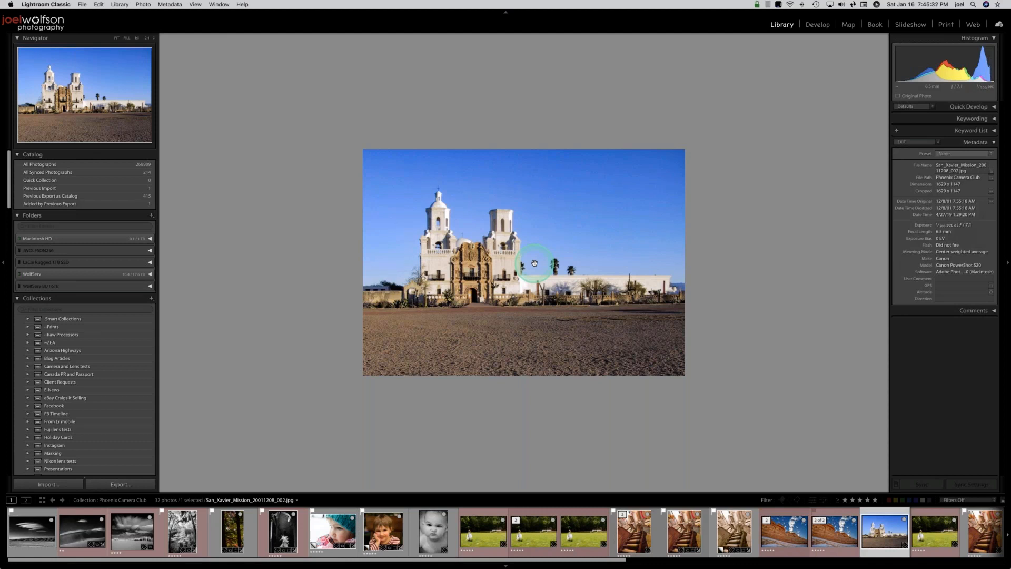
click(534, 326)
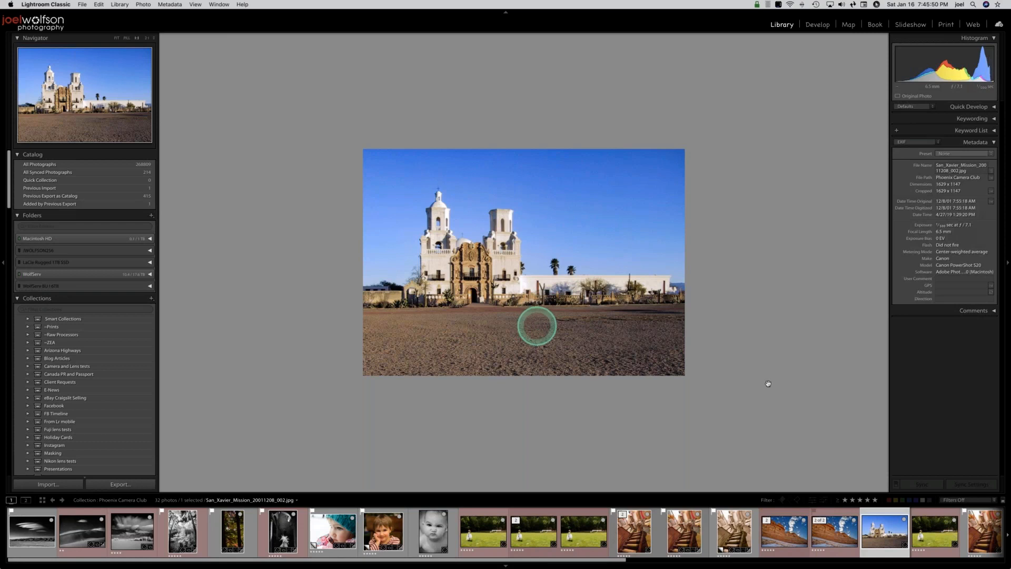
mouse_move(759, 385)
mouse_down()
mouse_move(474, 270)
mouse_move(483, 268)
mouse_move(484, 296)
mouse_up()
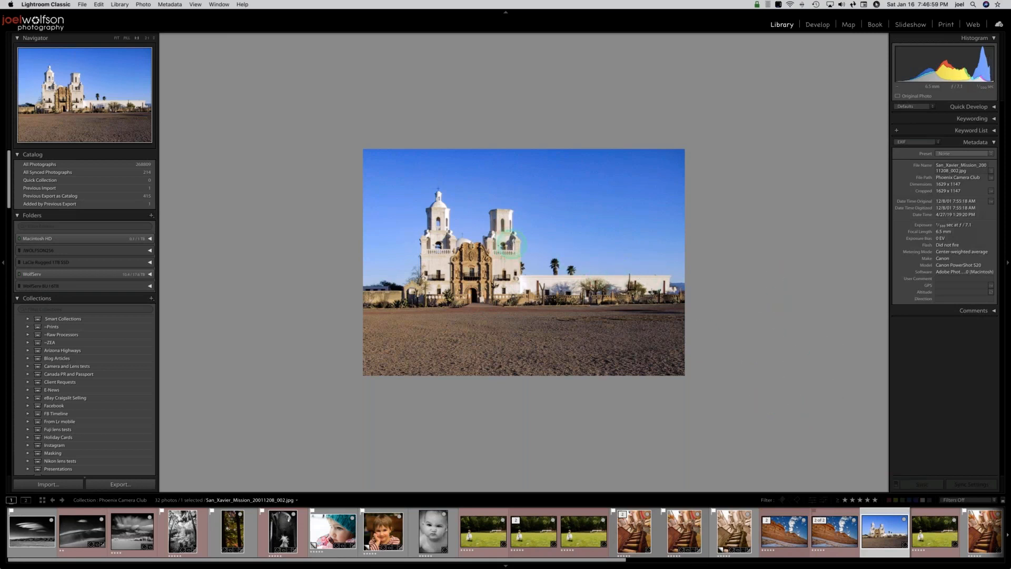
Open the San Xavier Mission photo for editing in Adobe Photoshop 2021.
right_click(510, 244)
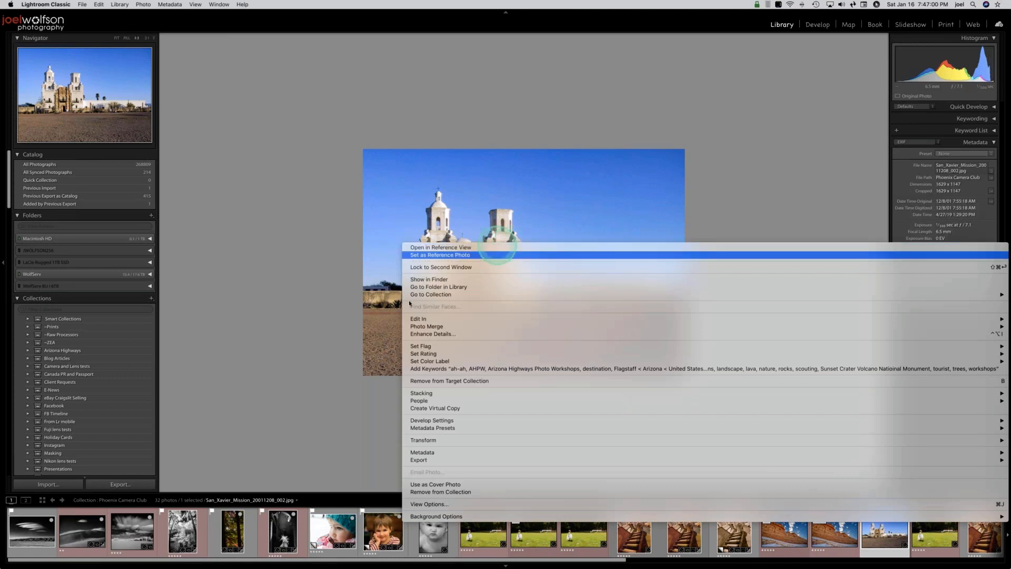
mouse_move(411, 319)
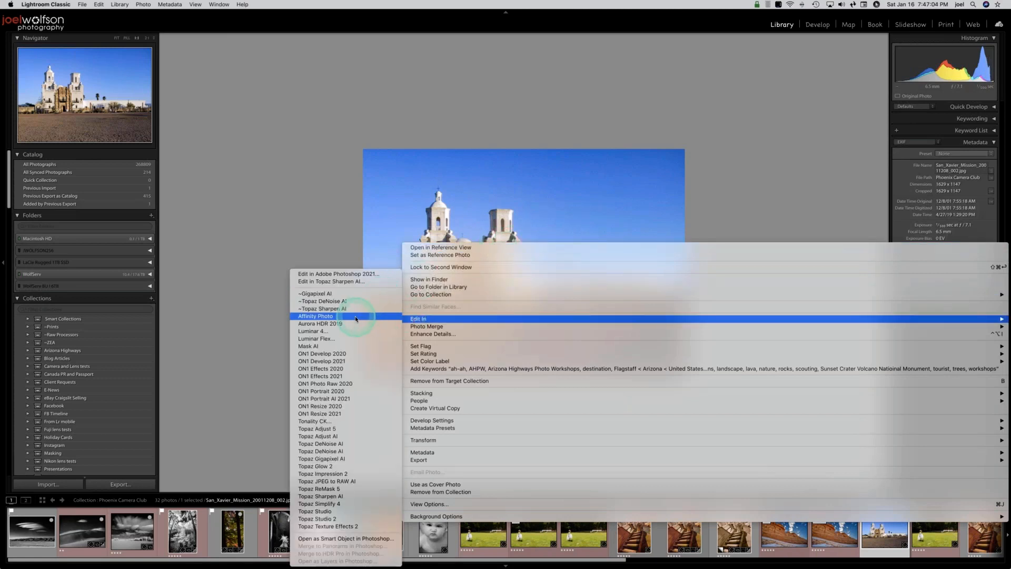
click(360, 274)
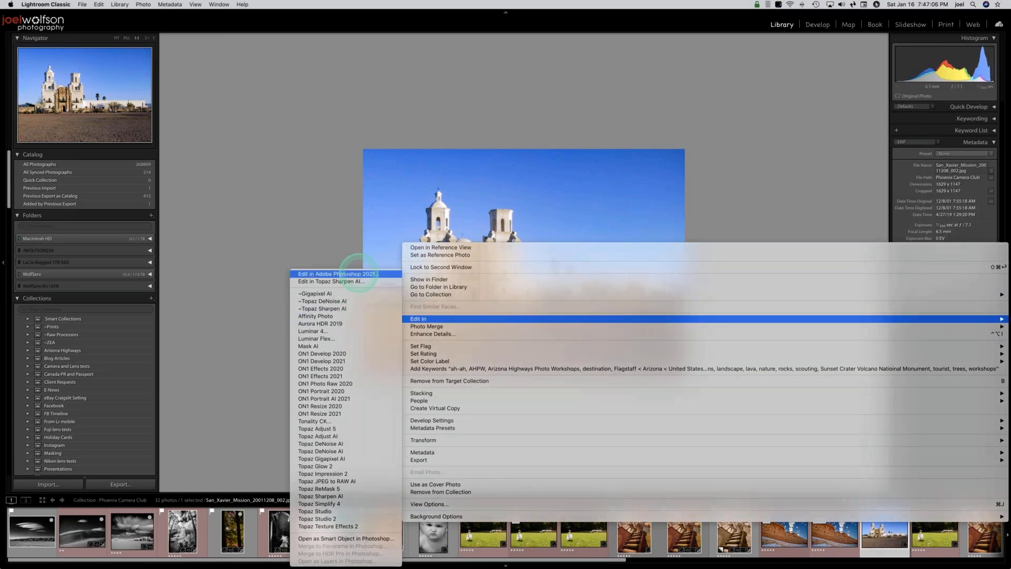
click(701, 333)
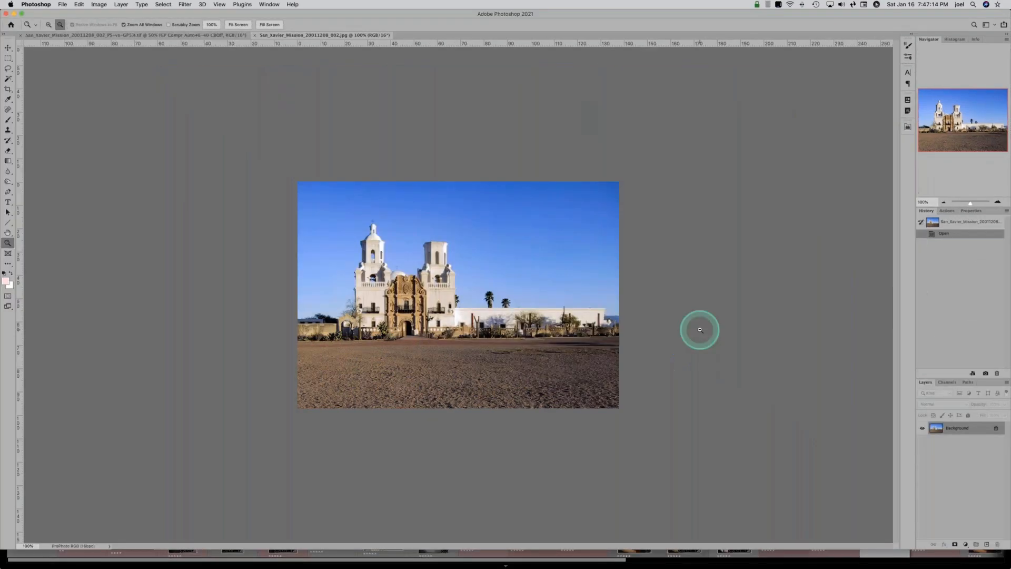
Check which Topaz Labs plug-ins are offered as filters in Photoshop.
click(185, 5)
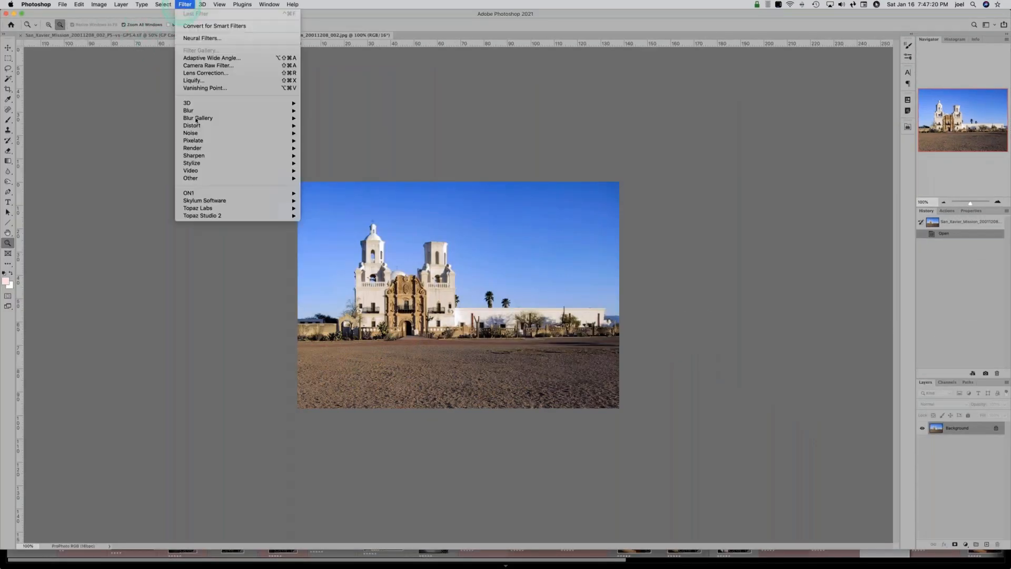
click(208, 209)
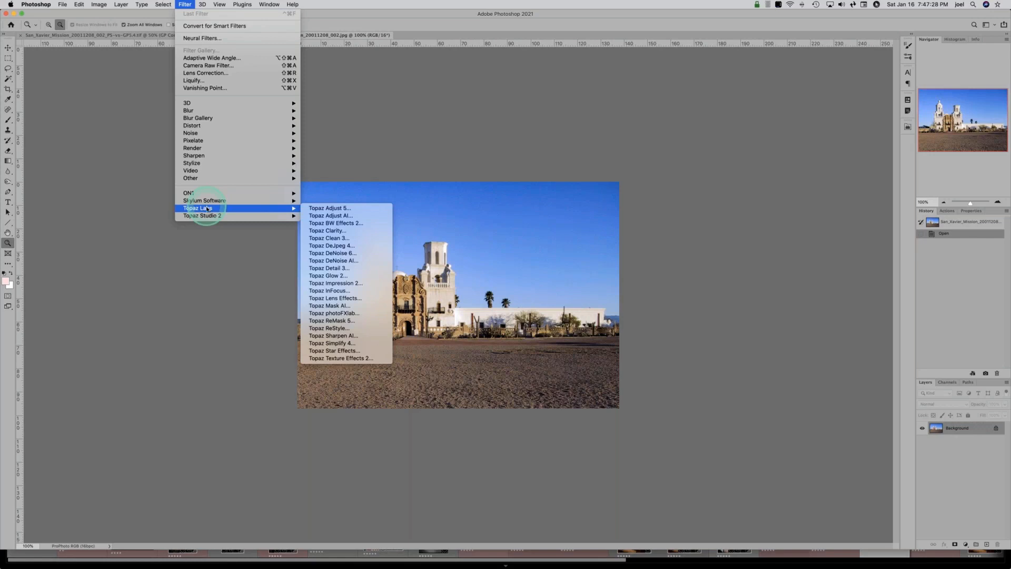
click(121, 169)
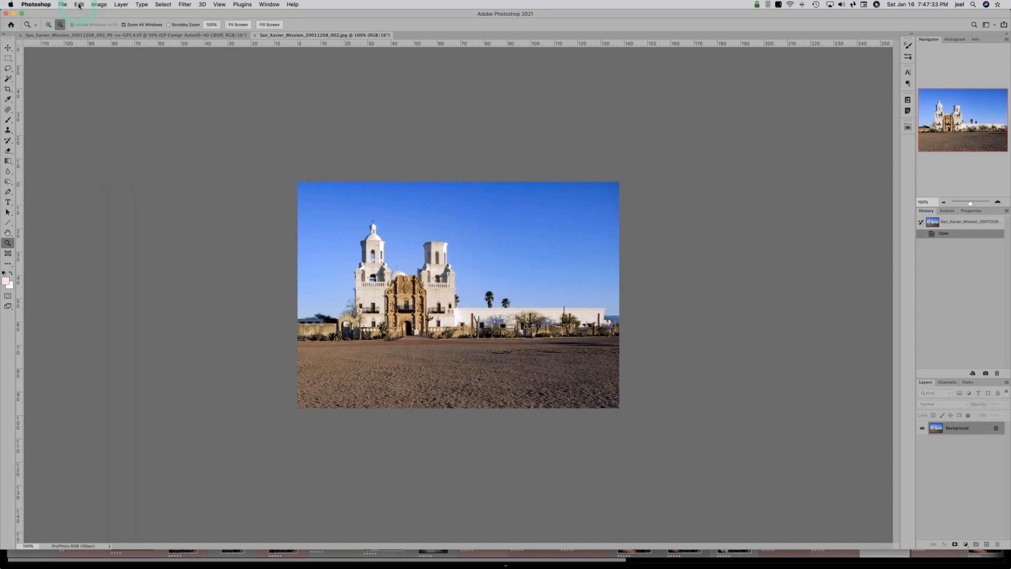
Open the San Xavier Mission photo in the Topaz Gigapixel AI automation plug-in.
click(63, 5)
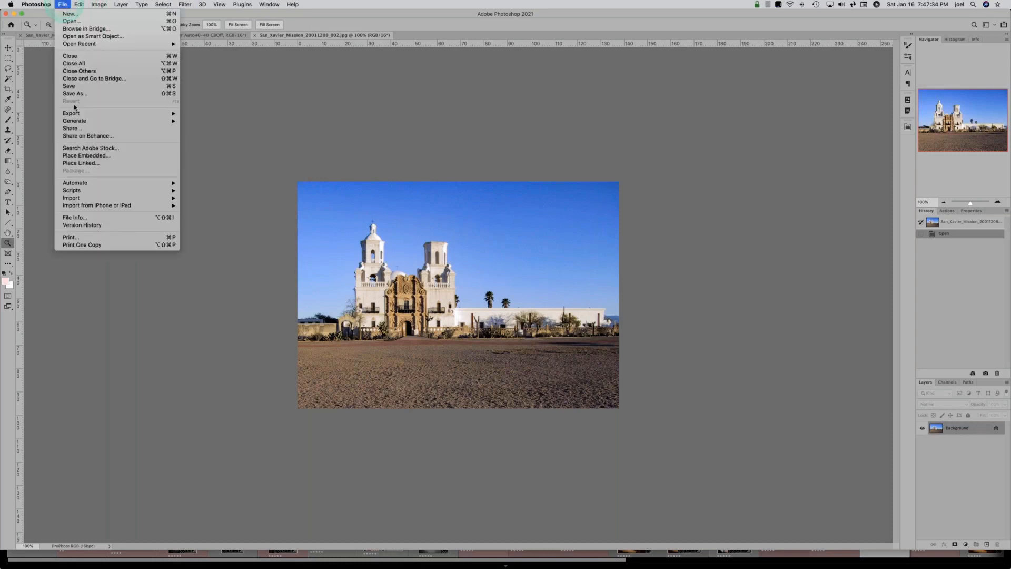
click(109, 189)
click(123, 182)
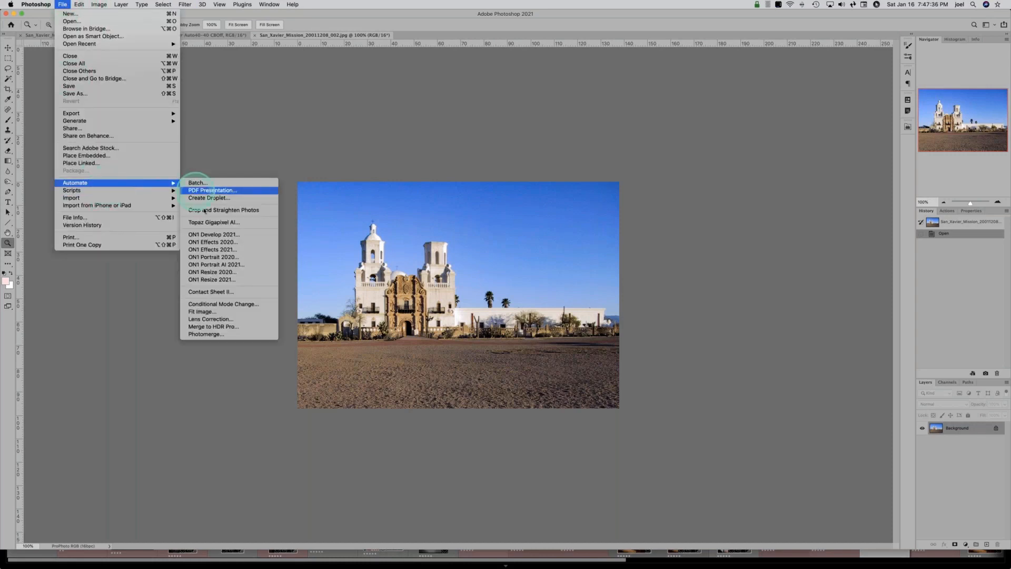
click(205, 223)
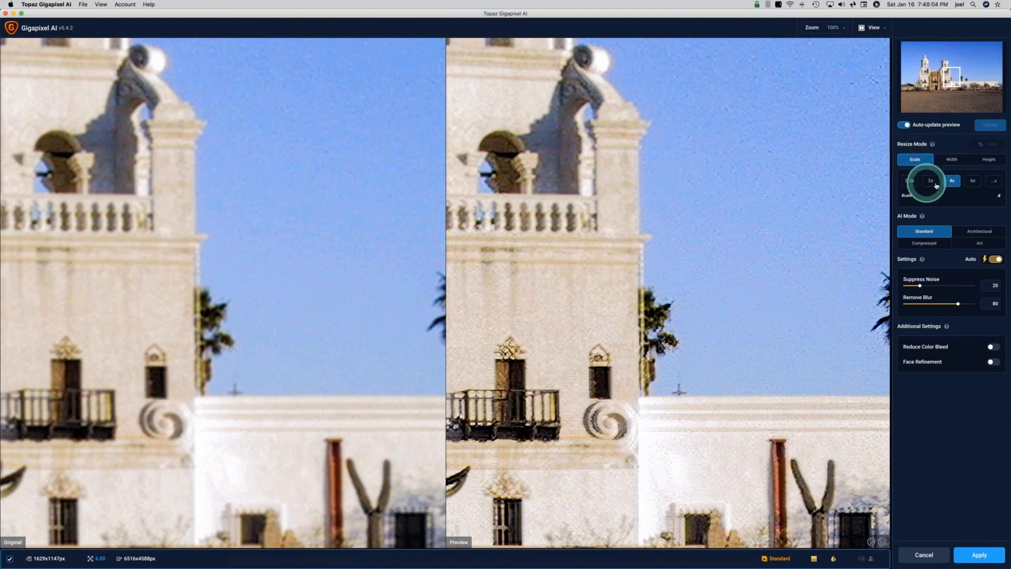
Try the custom resize scale in Gigapixel AI and return to the 4x preset.
click(994, 185)
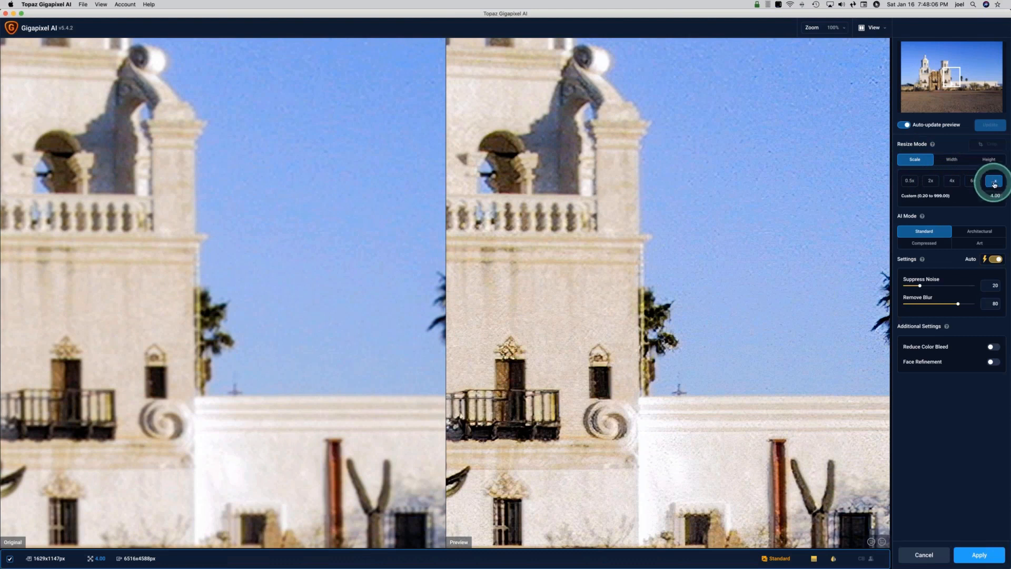
click(952, 181)
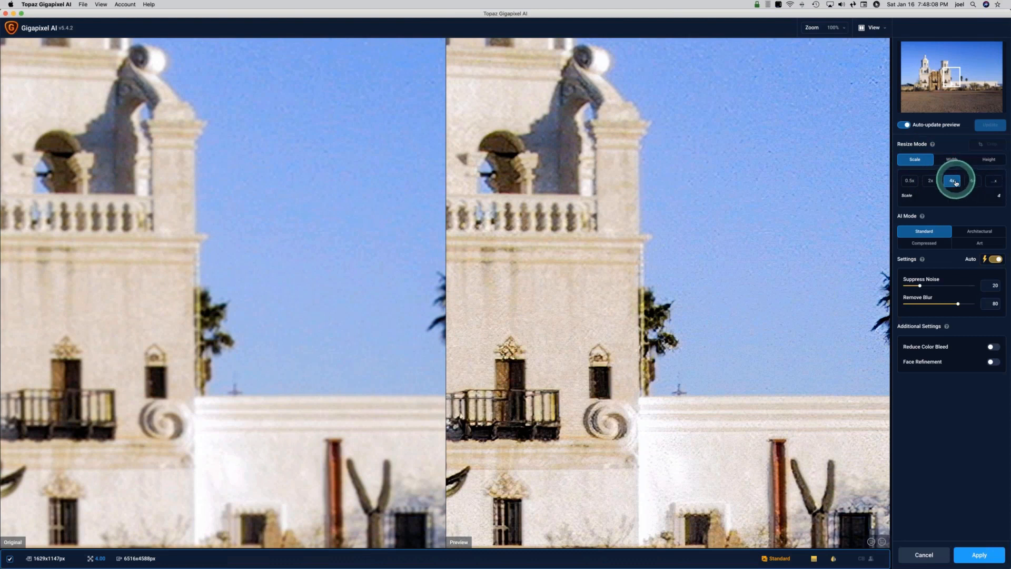
click(725, 306)
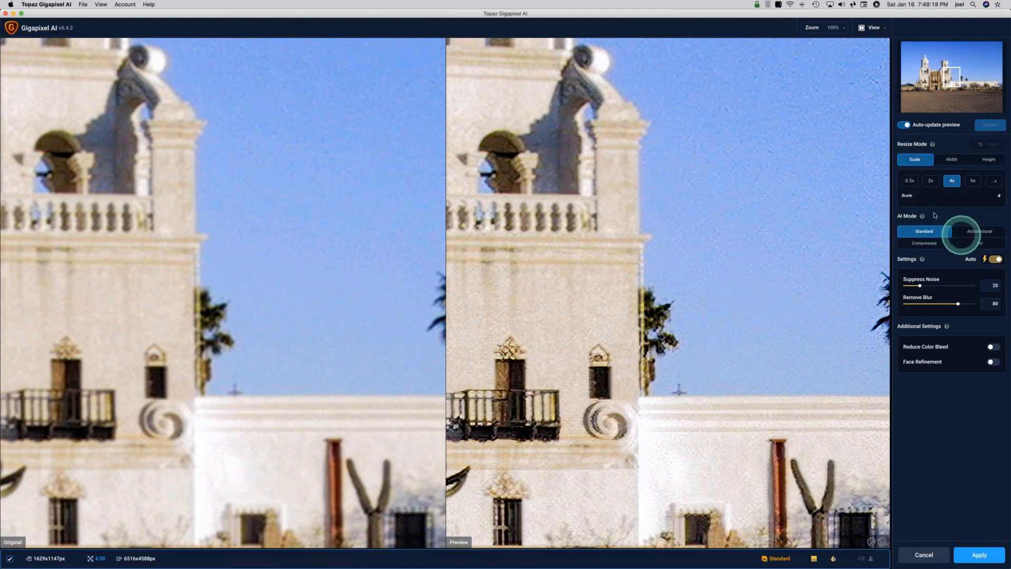
Read the AI mode descriptions and try the Architectural mode followed by the Compressed mode on the mission photo.
mouse_move(923, 217)
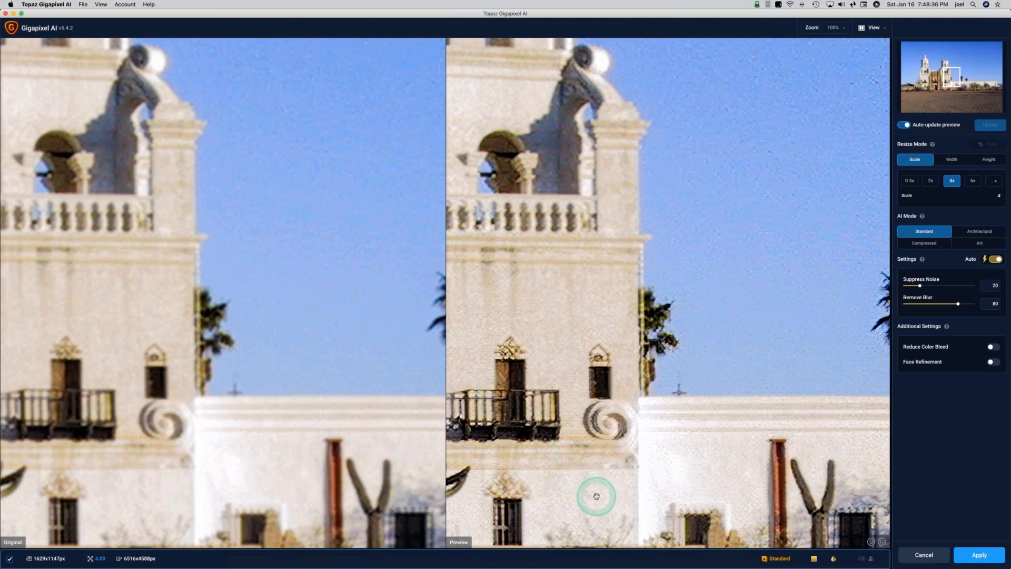
click(974, 234)
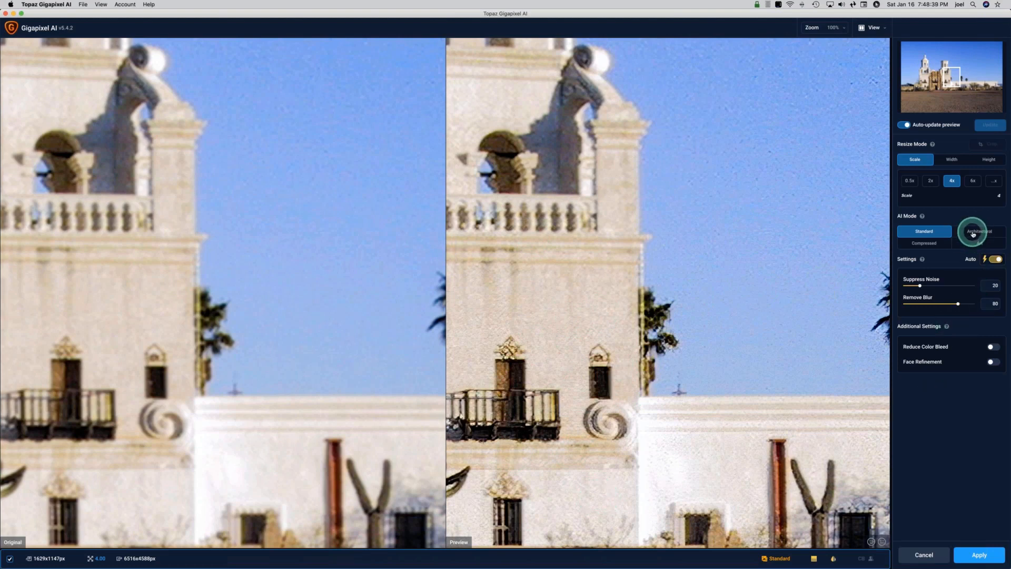
click(974, 234)
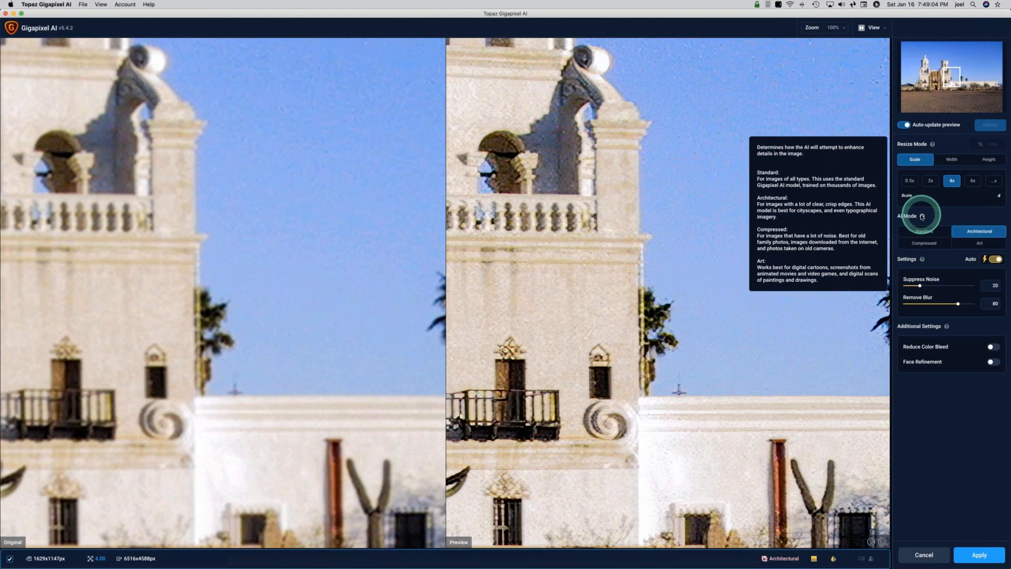
click(916, 244)
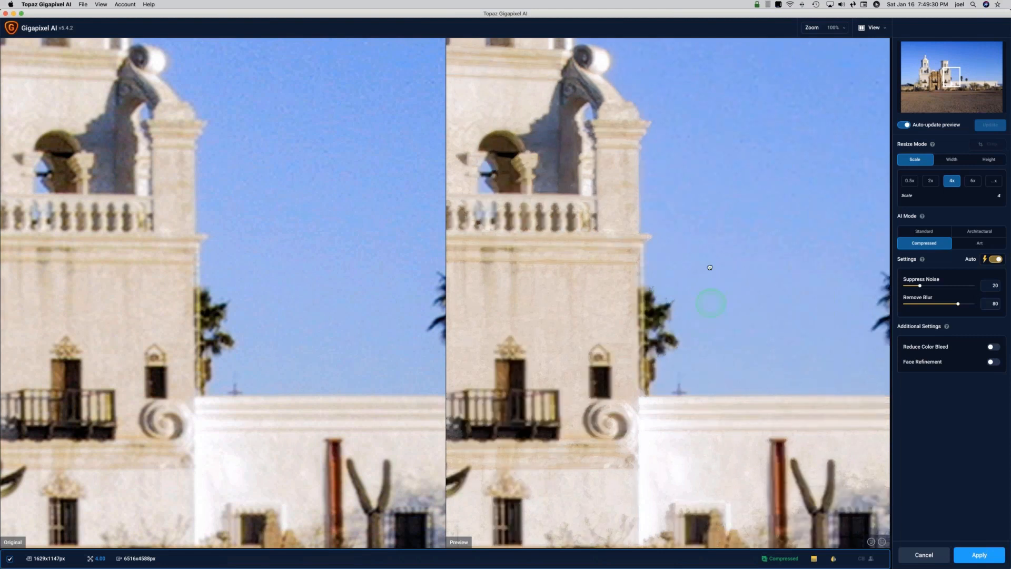
Compare the original with the Compressed preview around the palms, cactus and white wall, and look at the feedback form for poor results.
drag(710, 268, 570, 126)
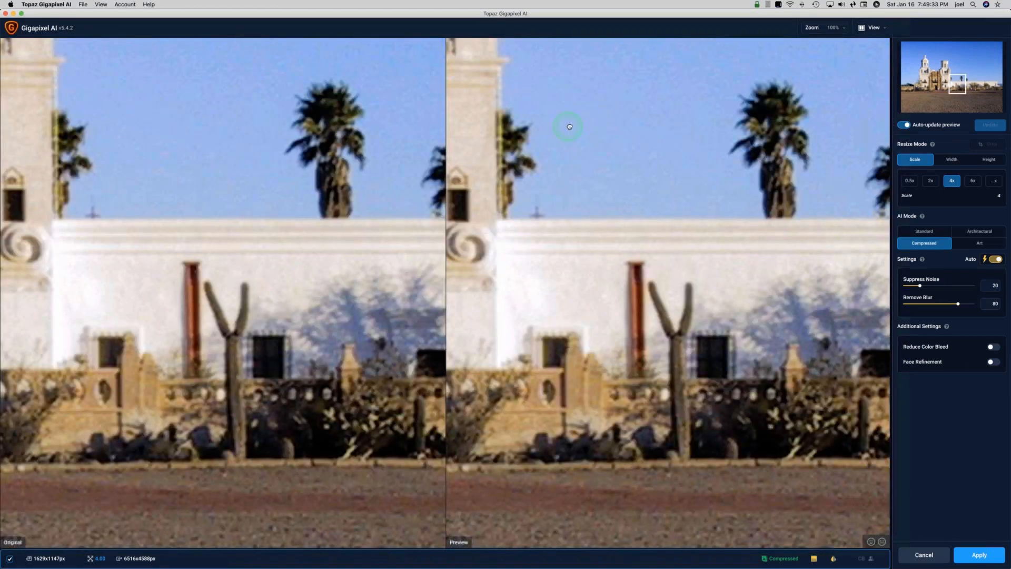
drag(570, 126, 572, 127)
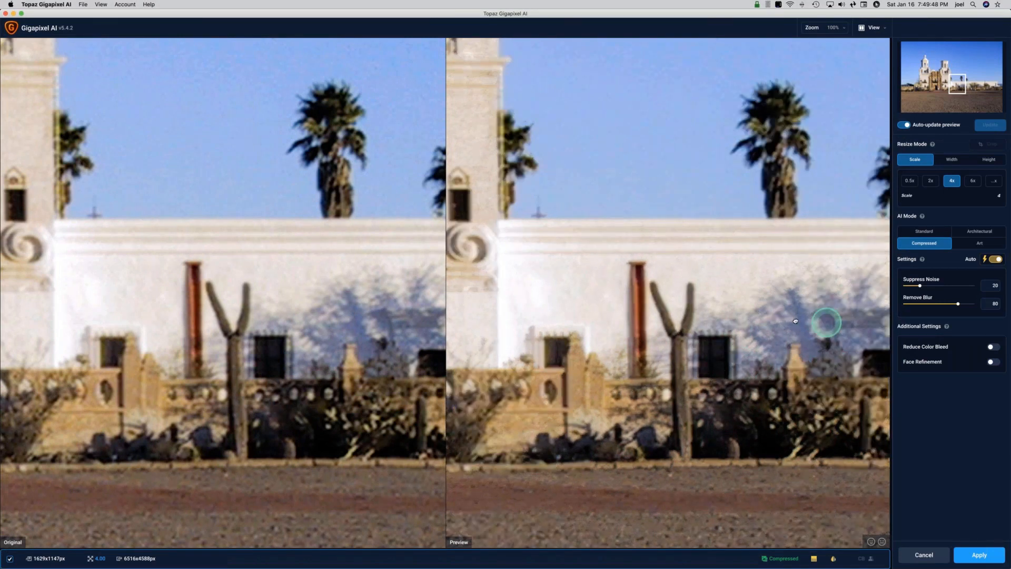
drag(796, 321, 627, 326)
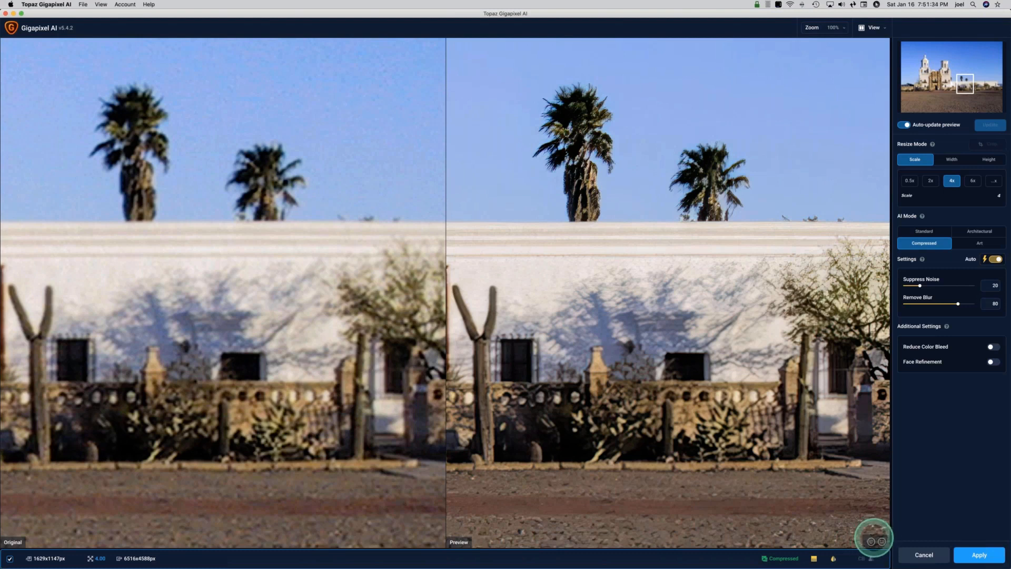
click(882, 542)
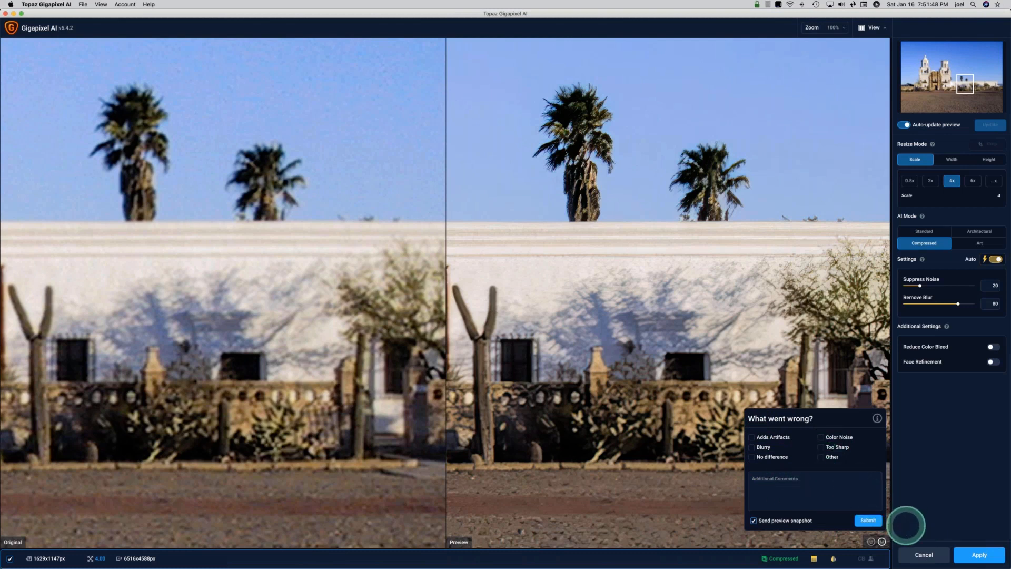
click(881, 542)
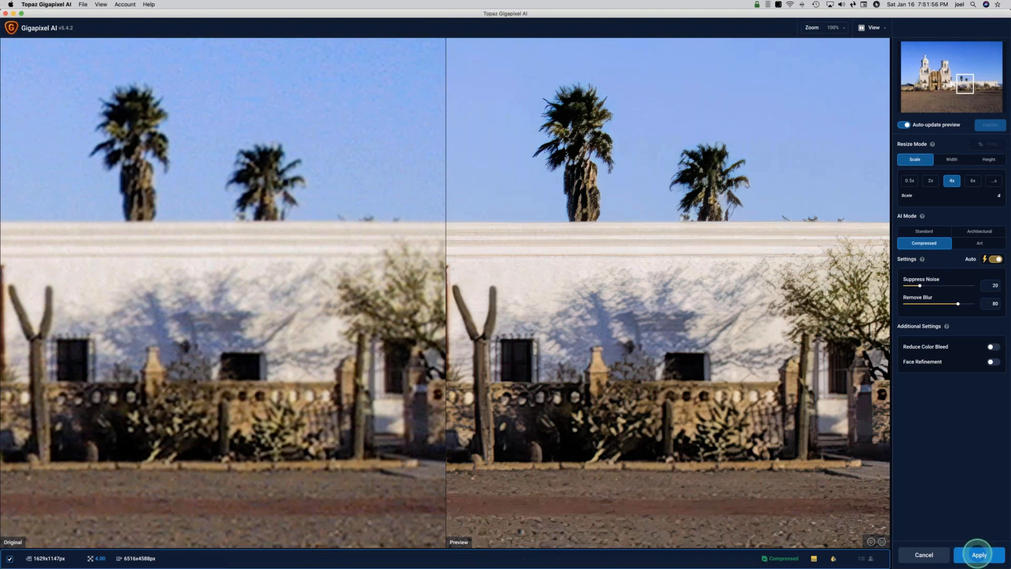
Start processing the 4x Compressed enlargement, cancel it and leave Gigapixel AI without applying.
click(978, 556)
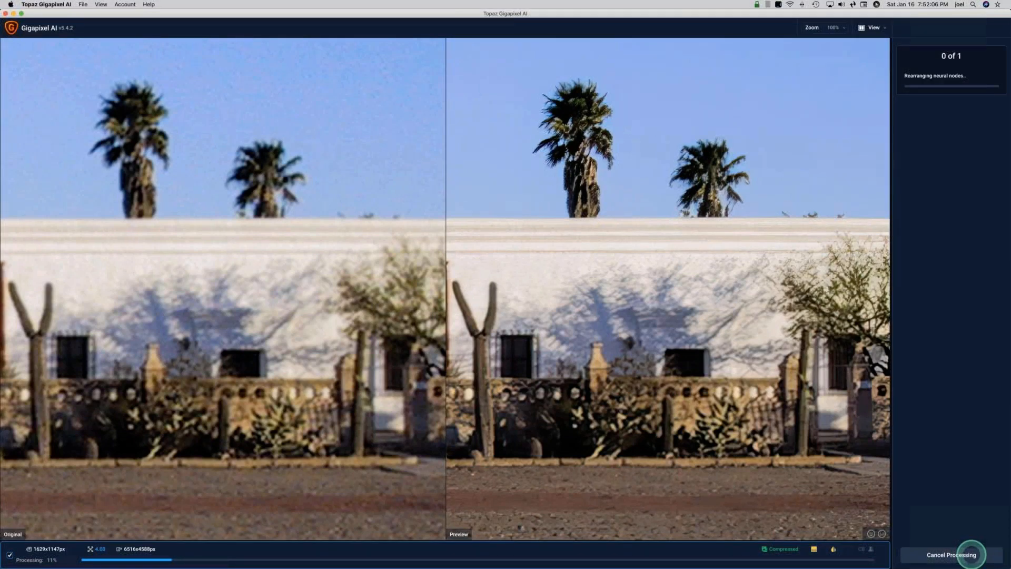
click(971, 555)
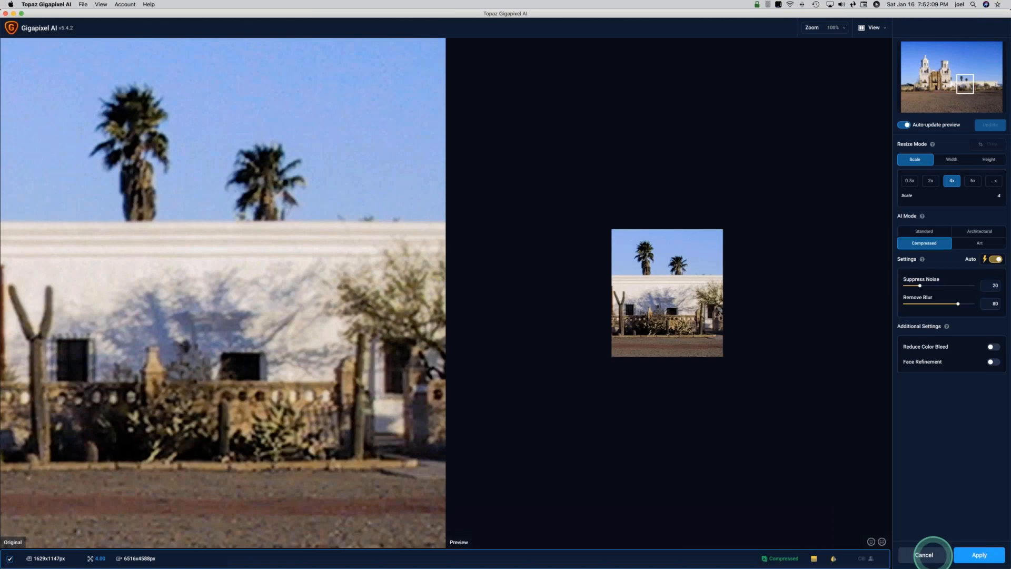
click(927, 555)
click(537, 113)
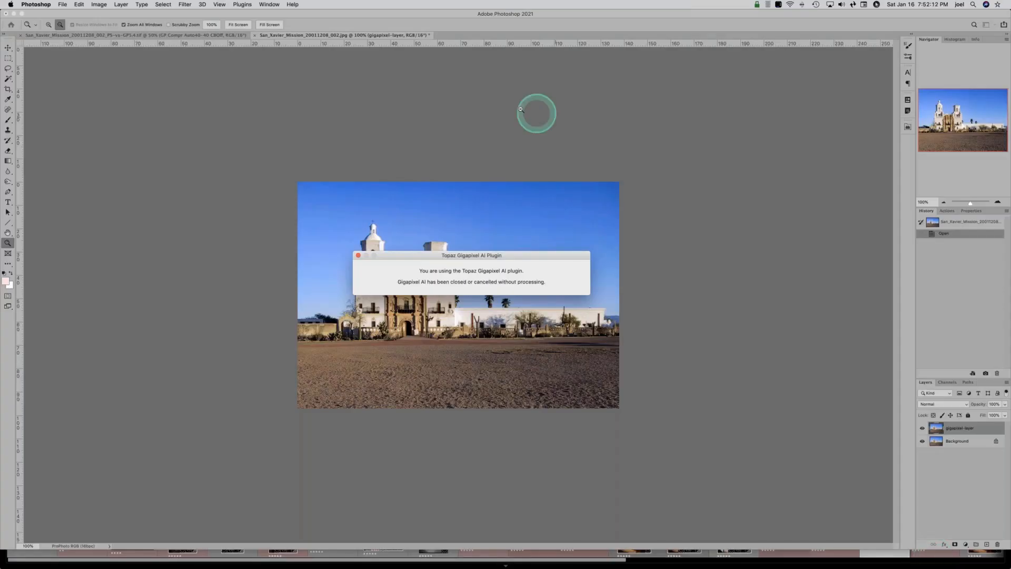
Switch to the previously enlarged San Xavier Mission TIFF, view it at 100% and check its pixel dimensions.
click(218, 36)
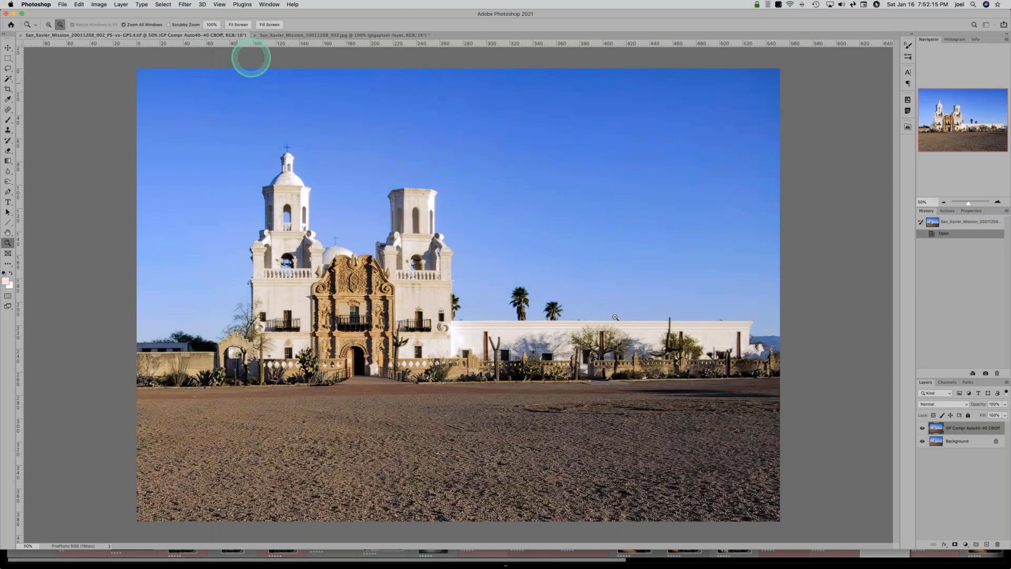
click(998, 202)
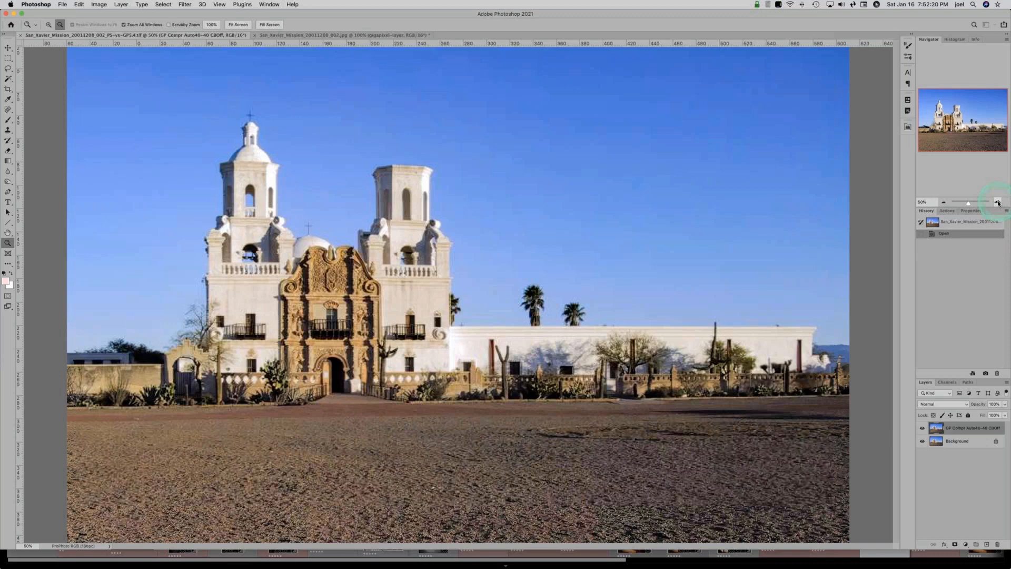
click(998, 203)
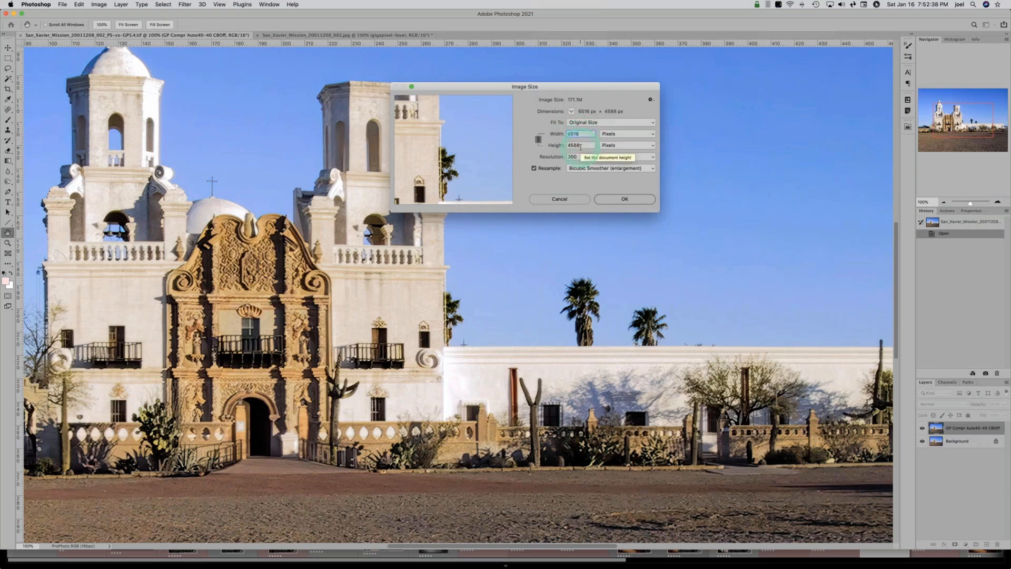
click(566, 200)
key(z)
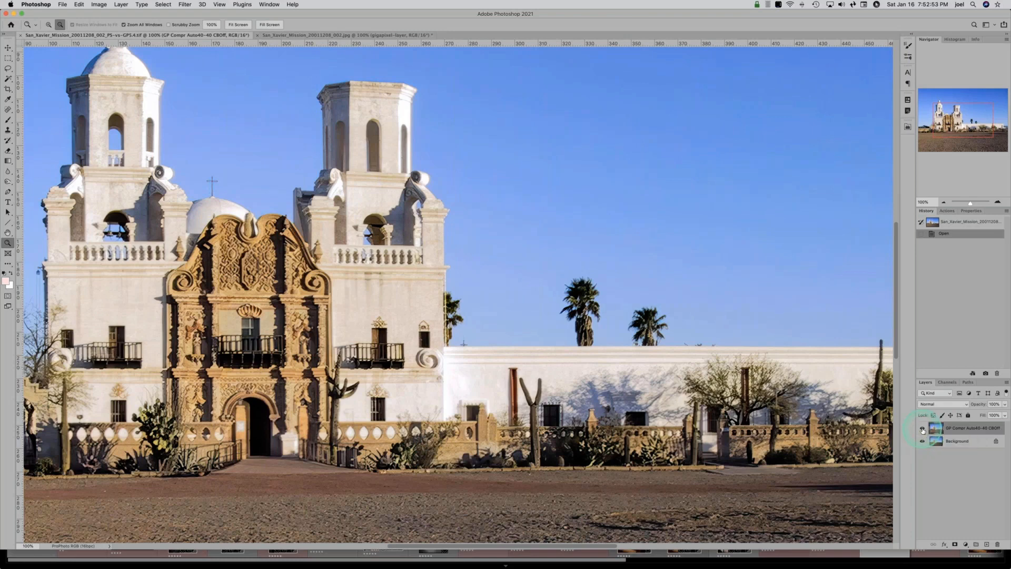
Compare the Gigapixel layer with the Background by hiding and showing it, and finish with the whole image in view at 50%.
click(923, 430)
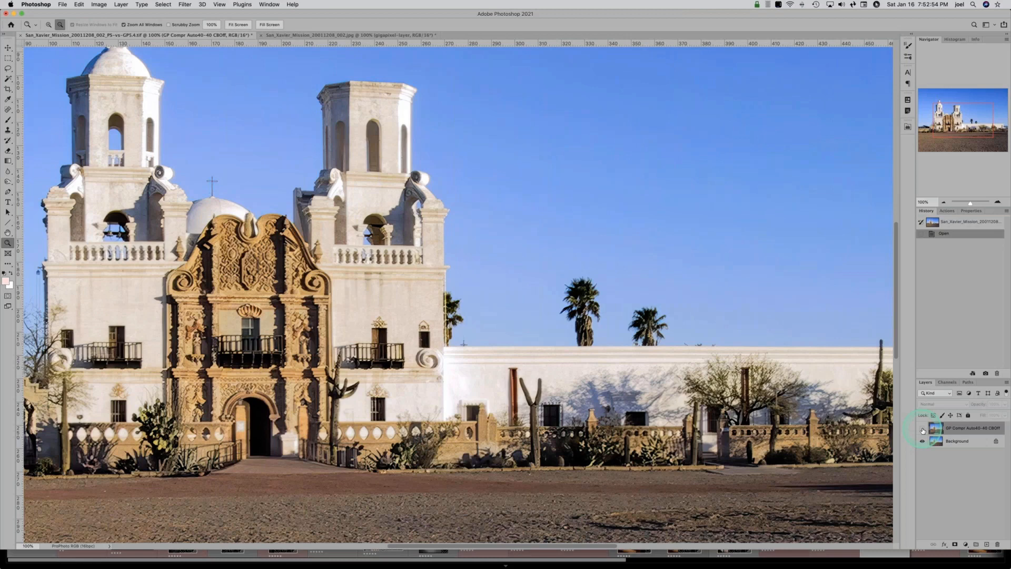
click(922, 431)
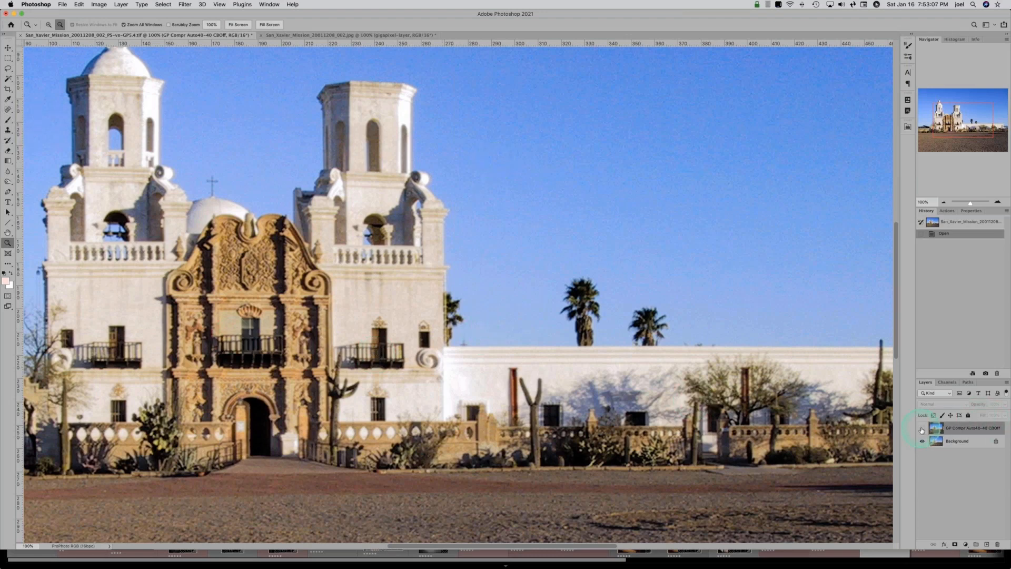
click(922, 430)
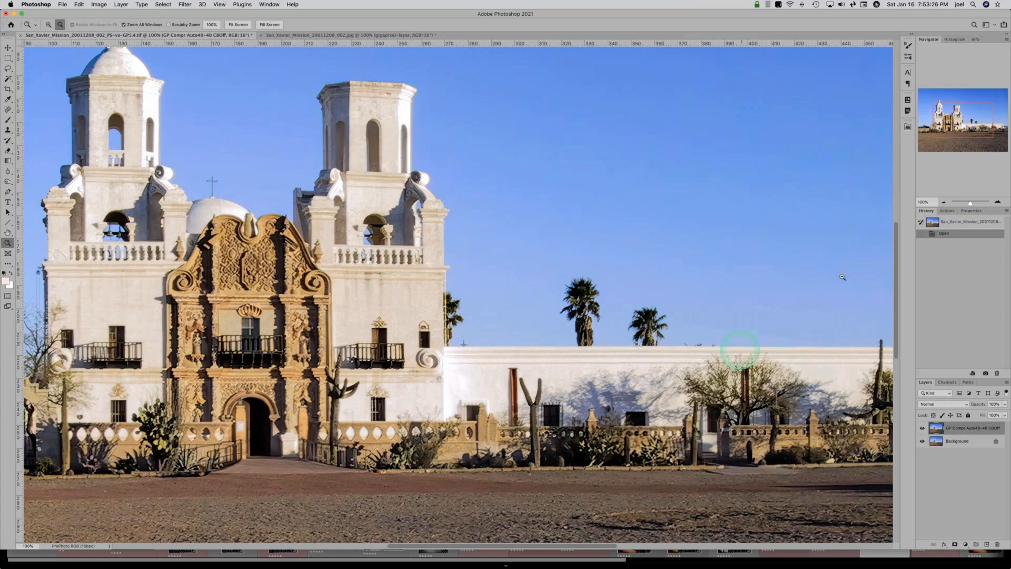
click(945, 202)
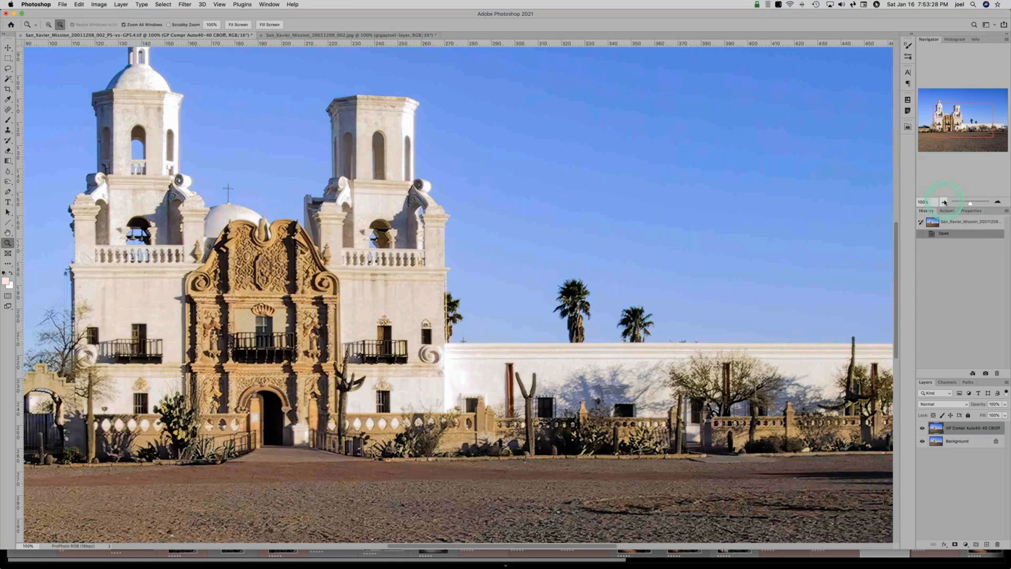
click(420, 212)
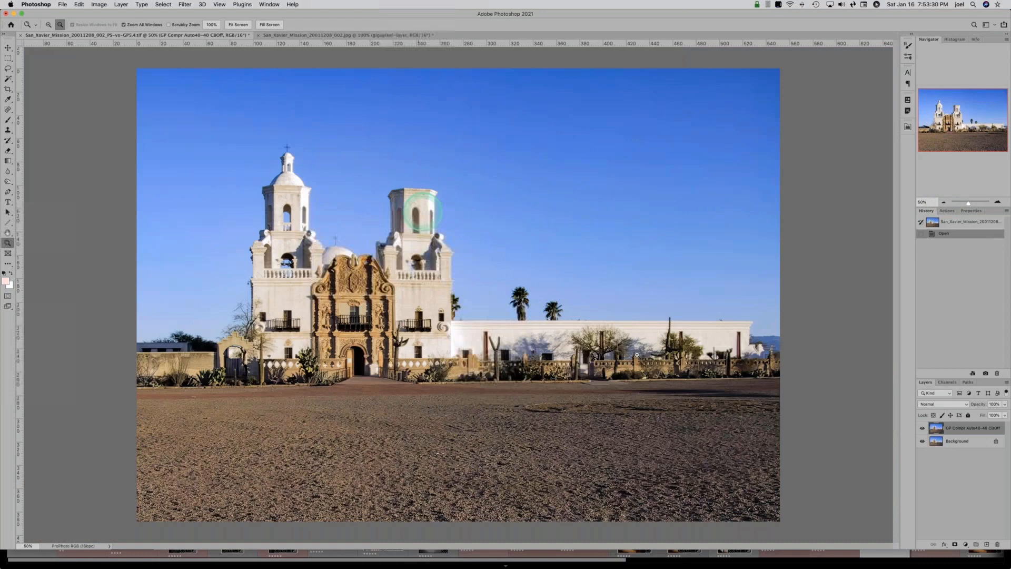
click(747, 483)
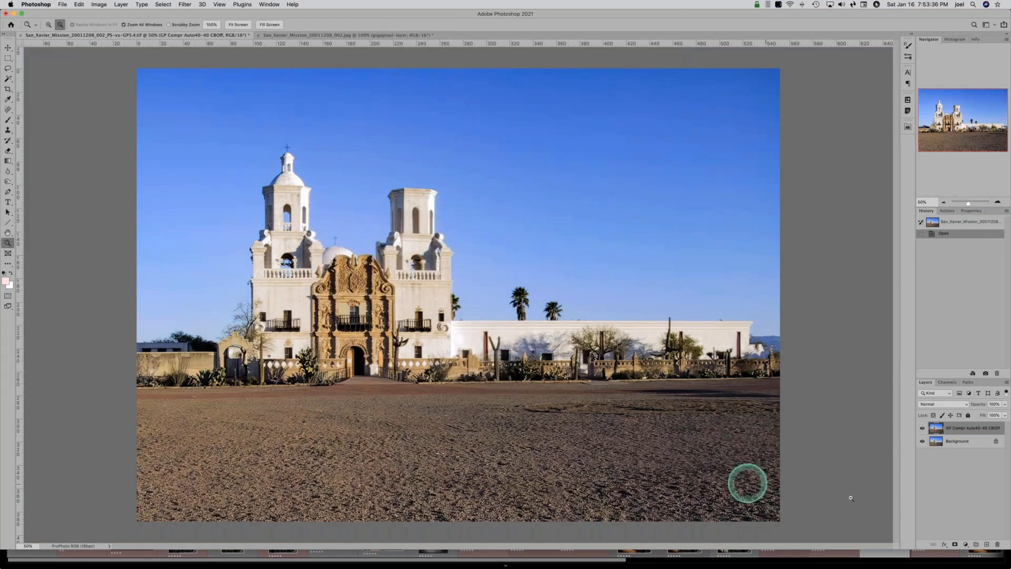
mouse_move(791, 561)
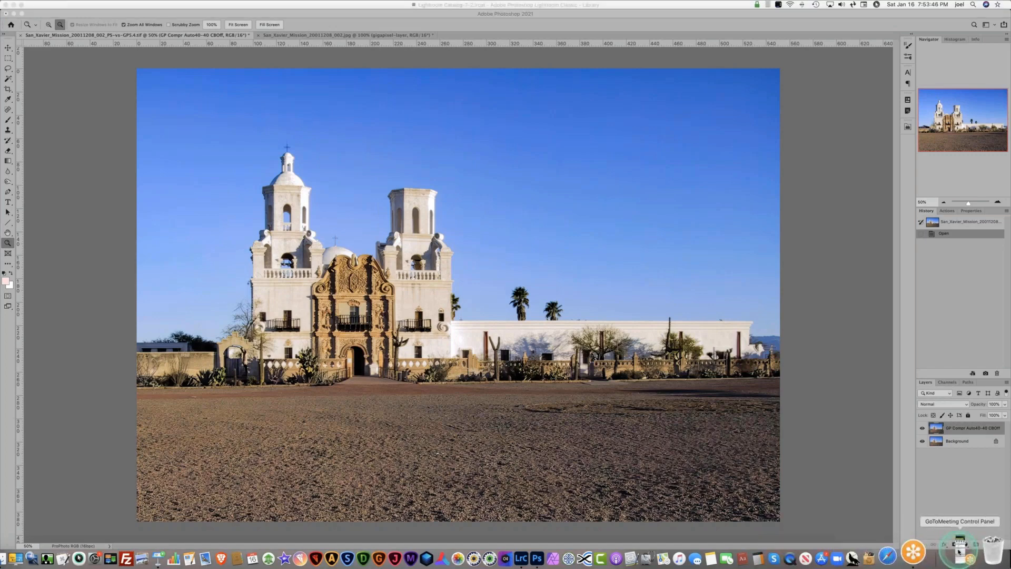
click(959, 551)
click(803, 440)
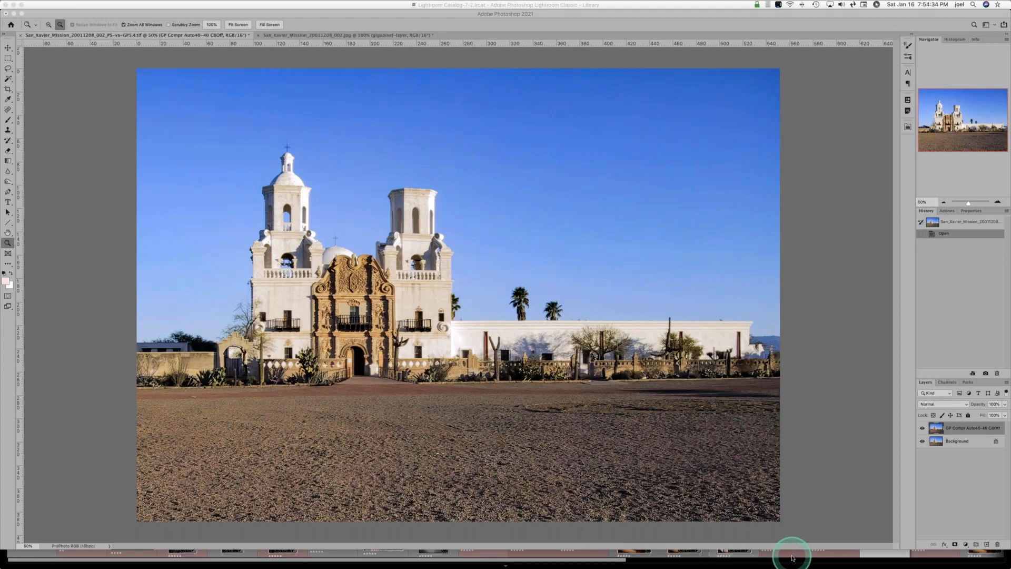
Switch to Lightroom Classic and open the photo of the toddler on the lawn in the Develop module.
key(super+Tab)
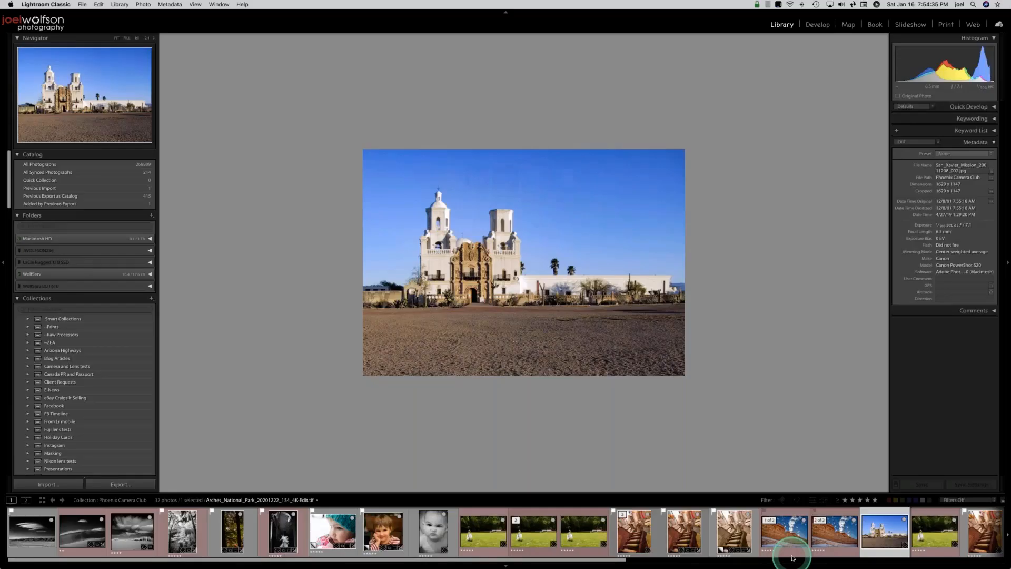
click(528, 536)
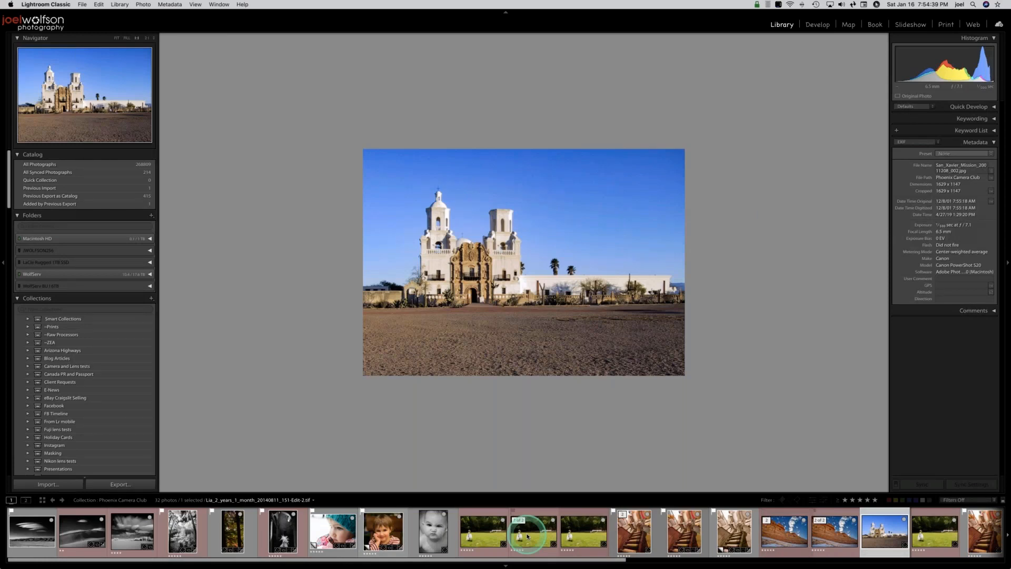
click(528, 536)
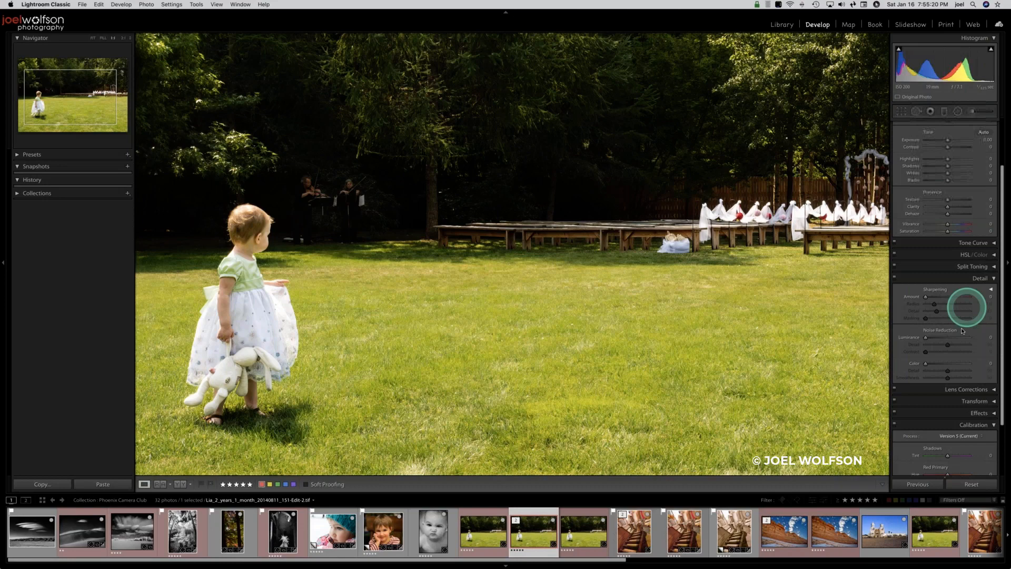
Sharpen the toddler photo with Amount 35, Radius 0.8 and Masking 53.
drag(936, 297, 946, 300)
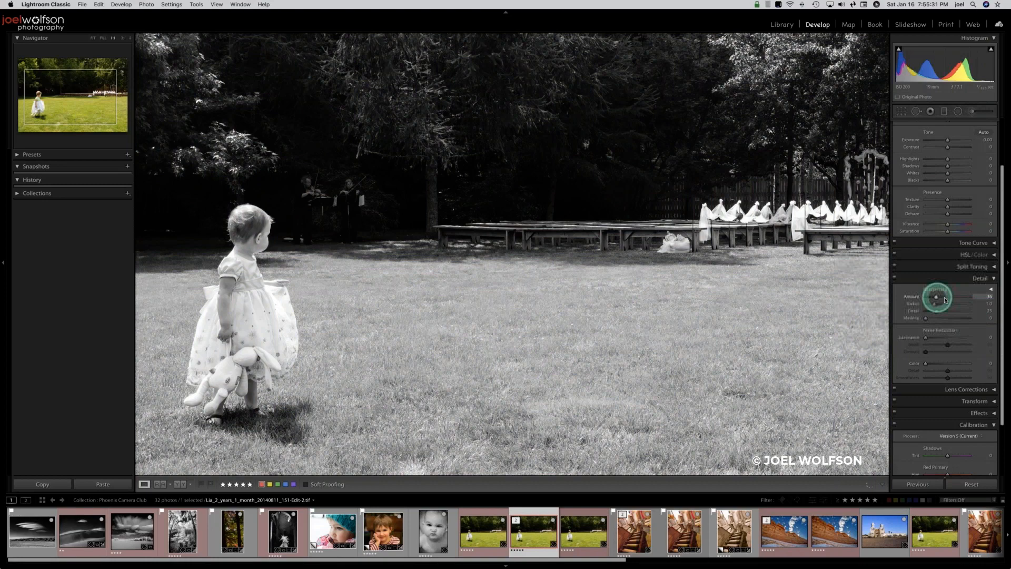
drag(935, 304, 929, 305)
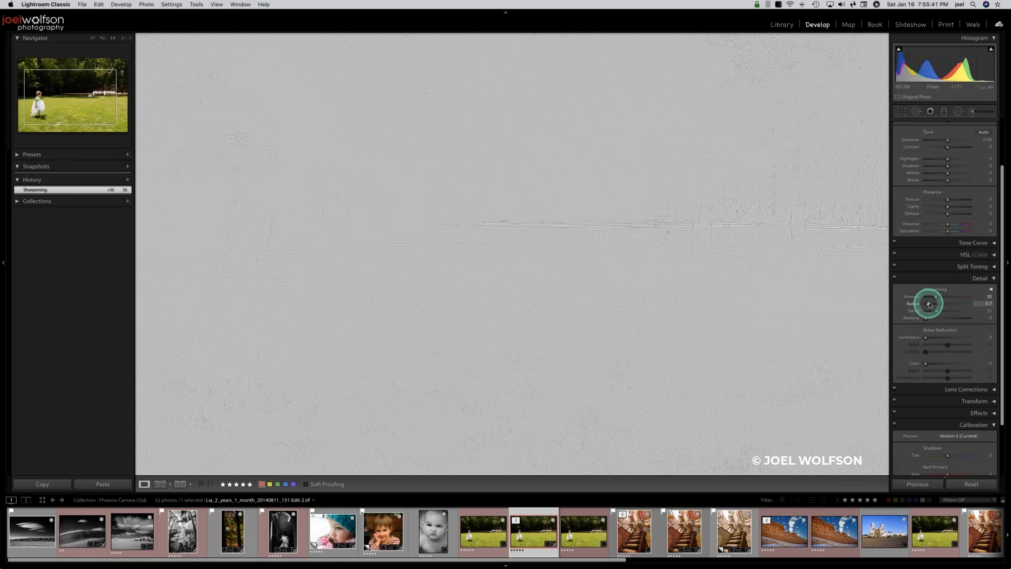
drag(930, 304, 931, 304)
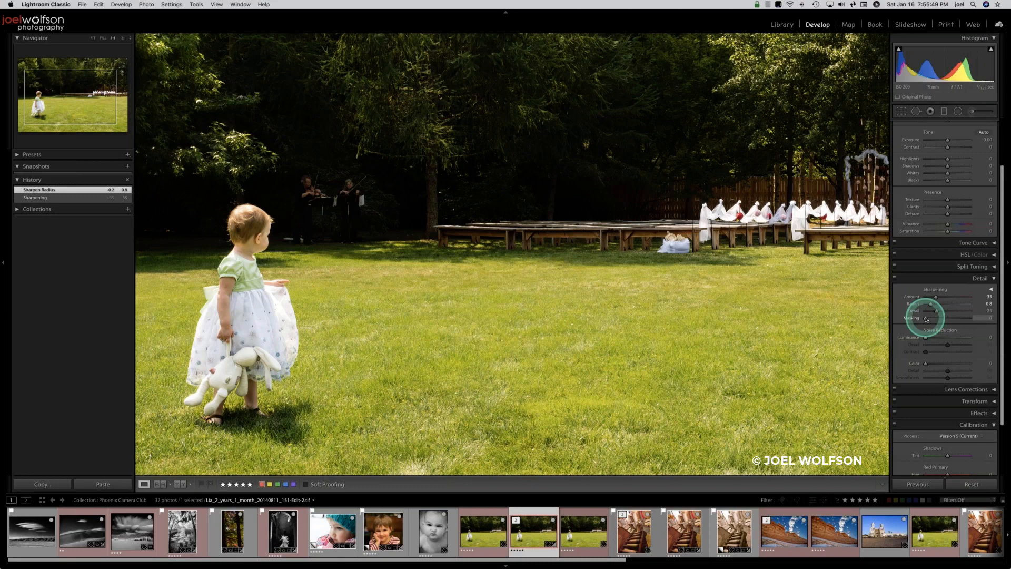
drag(927, 319, 949, 317)
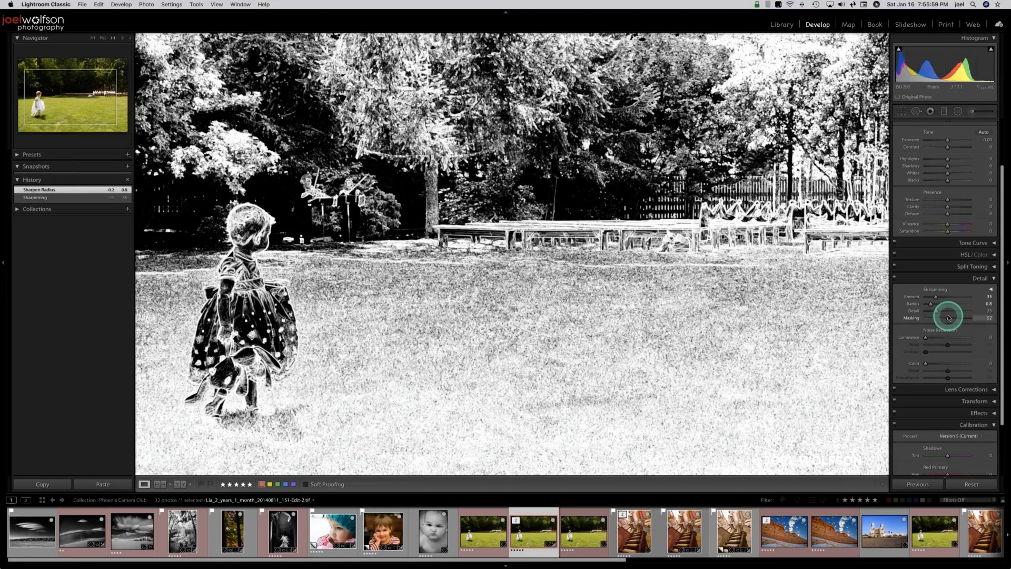
drag(949, 318, 950, 317)
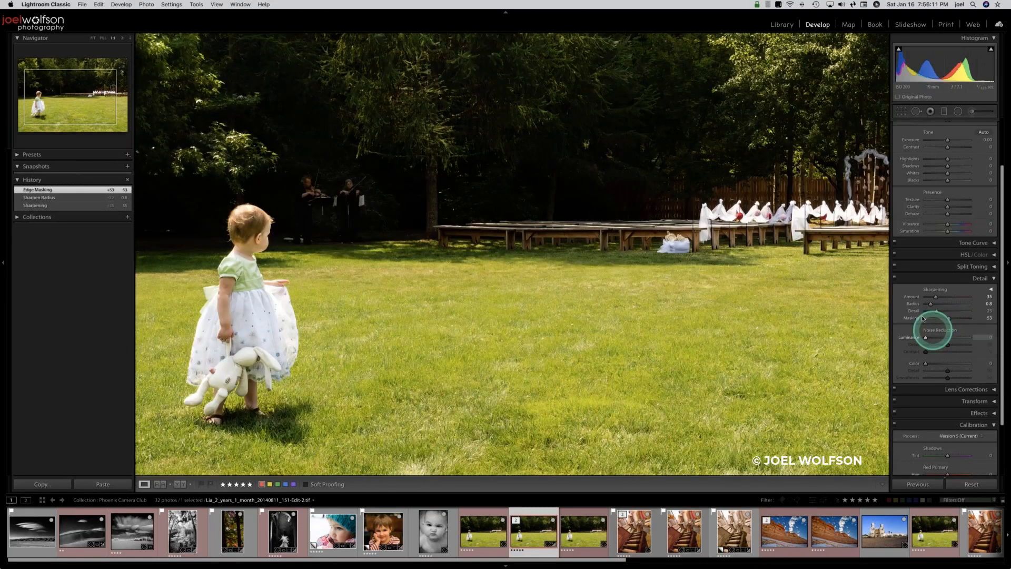